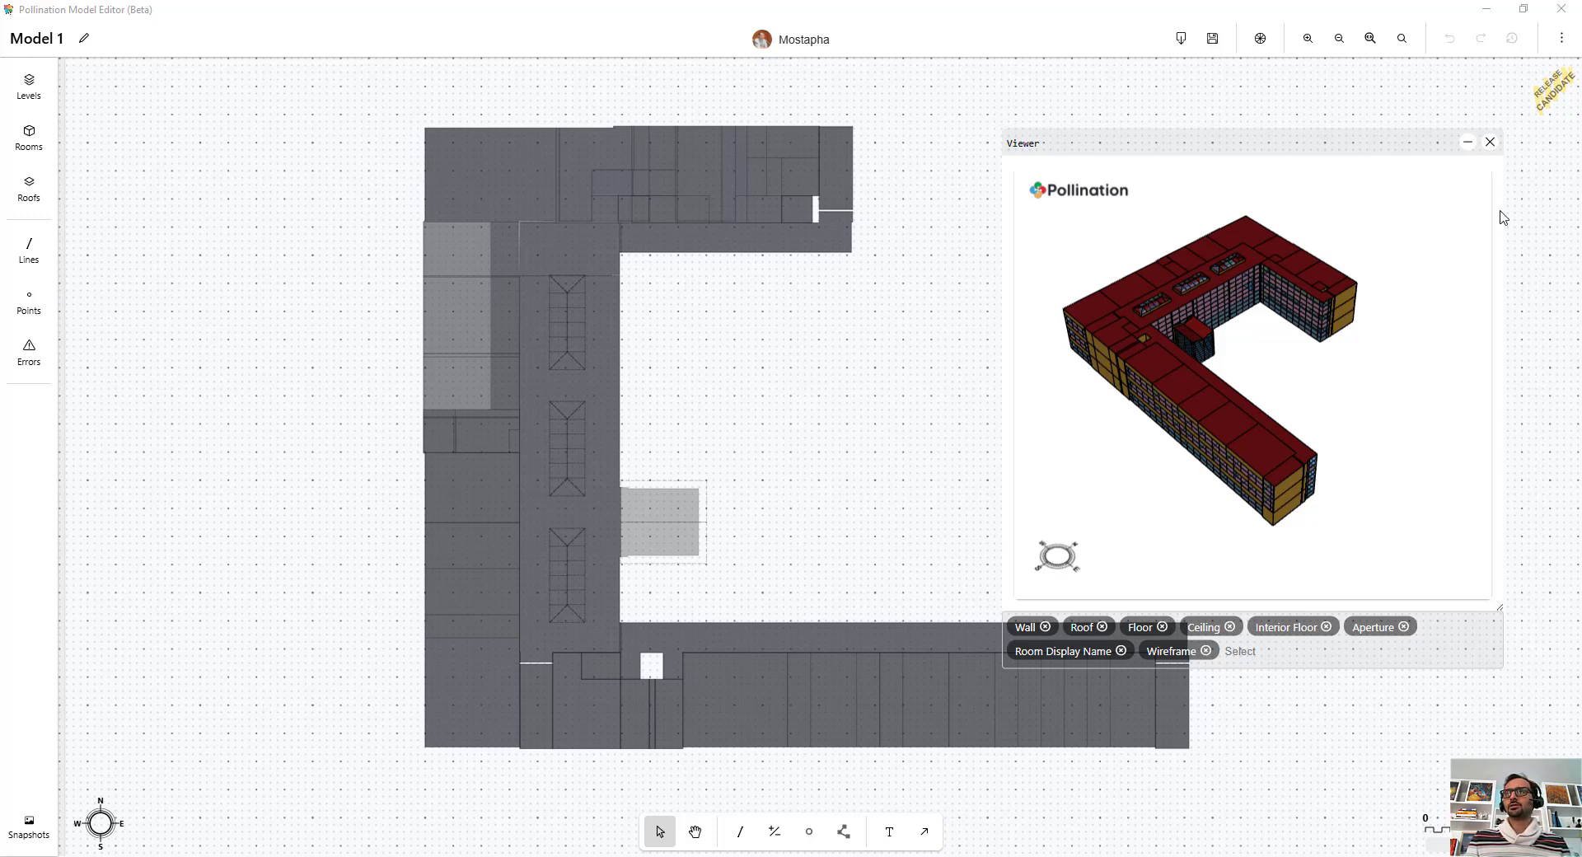
Step: Orbit and zoom the 3D preview of the building, then close the viewer
left_click_drag(1233, 399, 1159, 335)
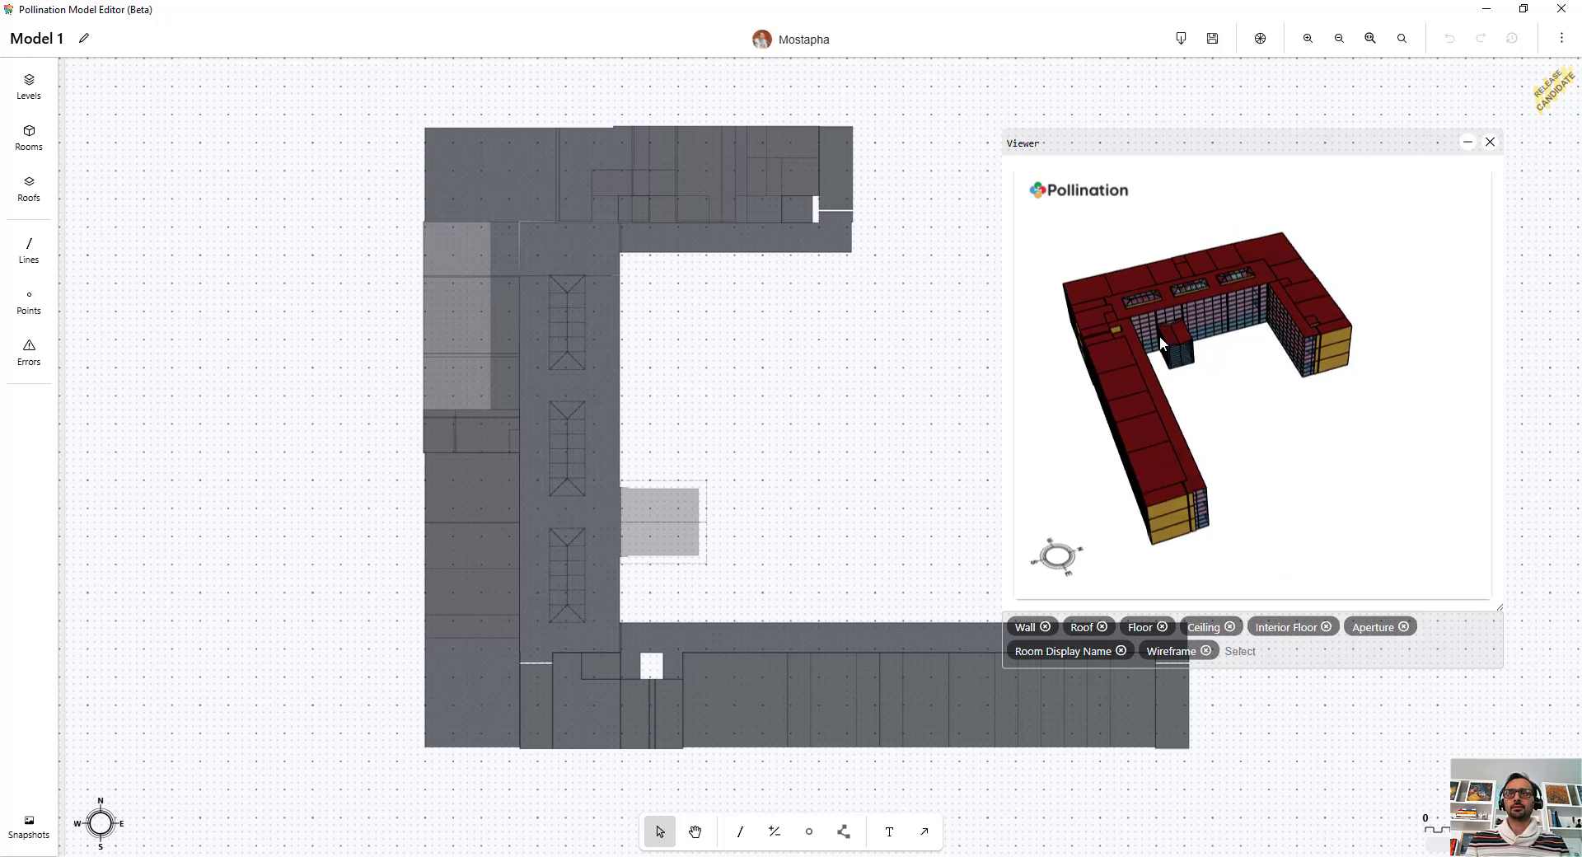
scroll(1171, 298, "up", 3)
scroll(1171, 298, "down", 3)
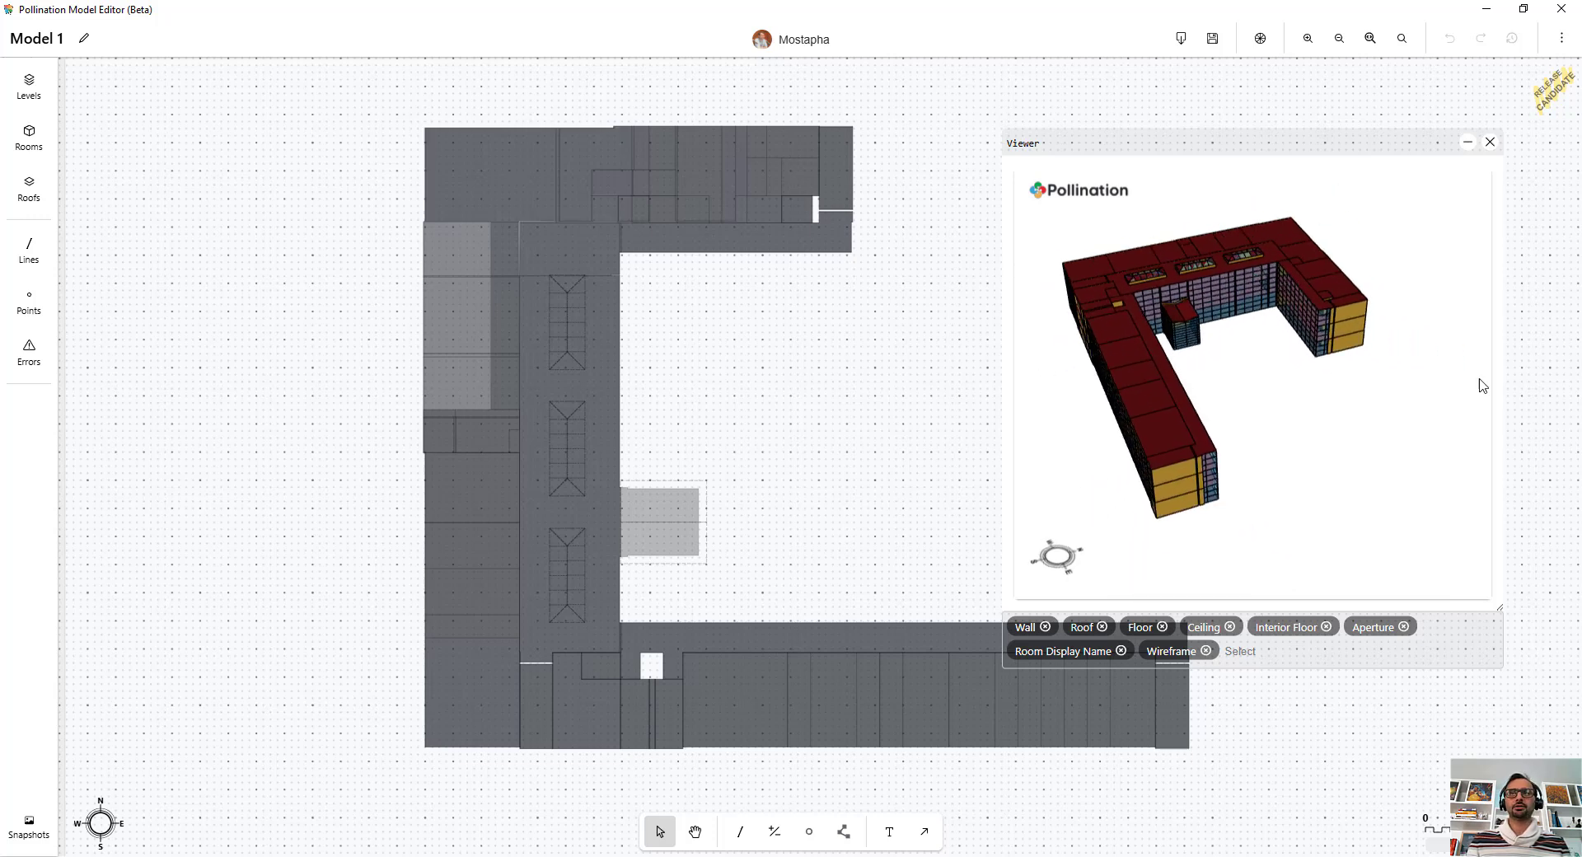
left_click(1492, 142)
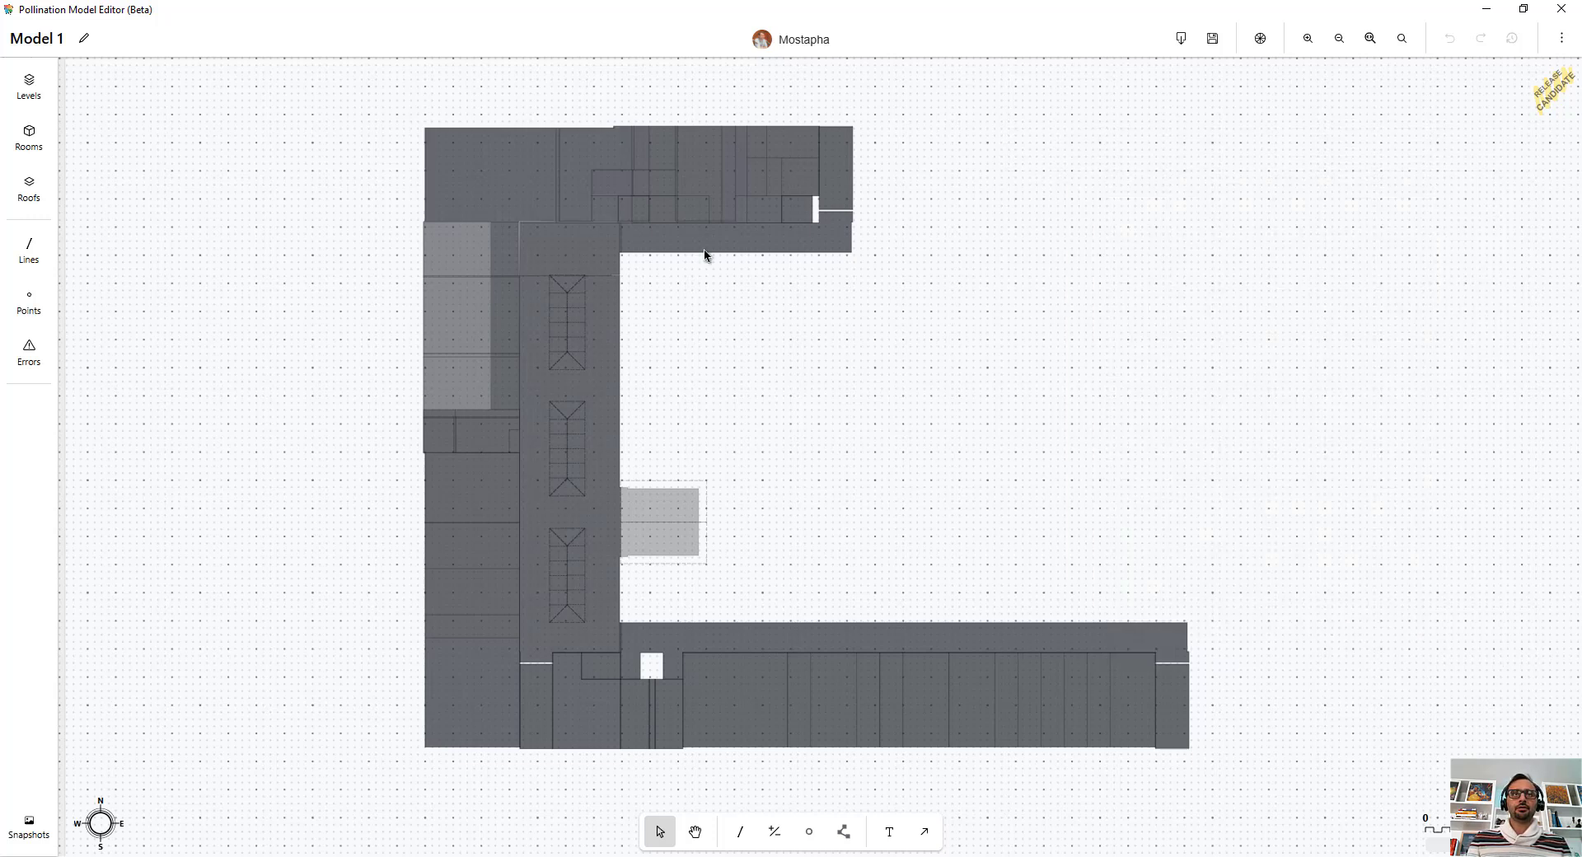
Step: Select all rooms and run Auto align with a 0.7 ft distance and 5 degree exclude angle
scroll(403, 255, "up", 10)
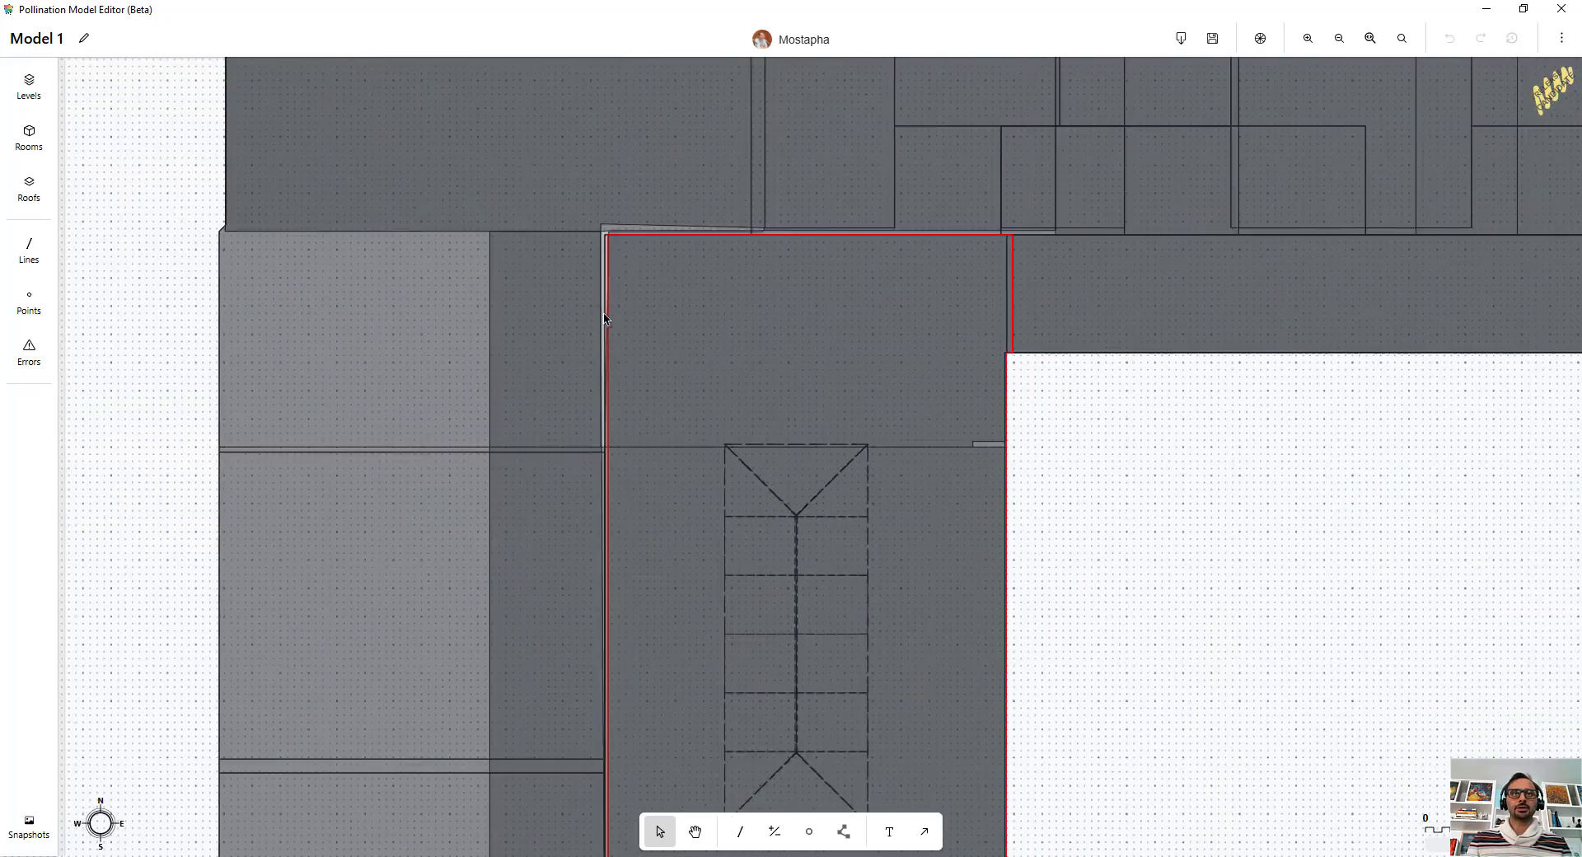
scroll(603, 319, "down", 10)
middle_click_drag(1114, 450, 1002, 387)
key("ctrl+a")
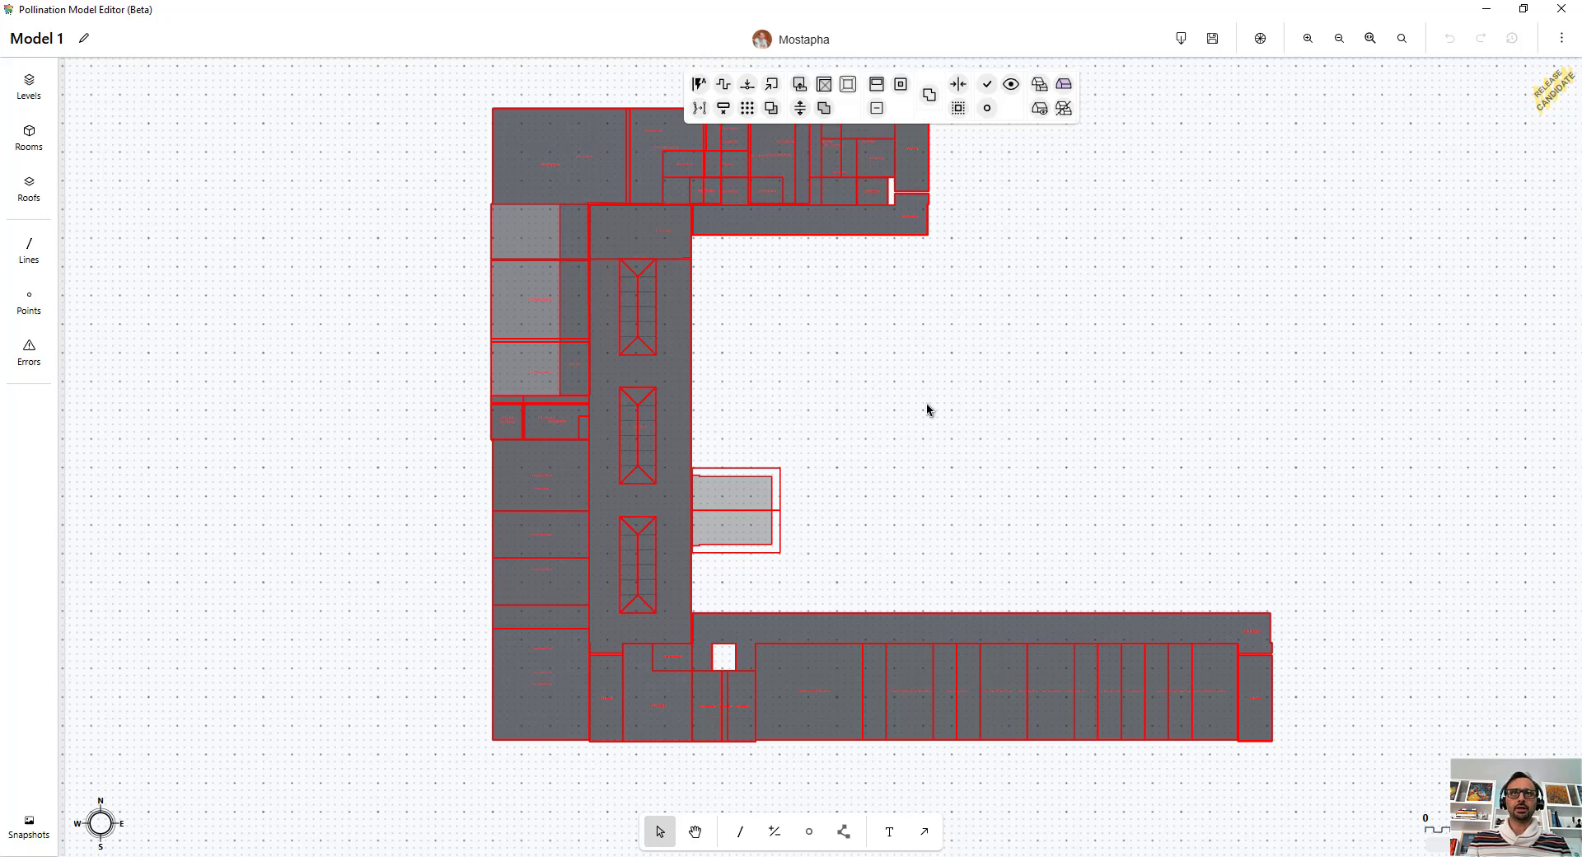
left_click(700, 87)
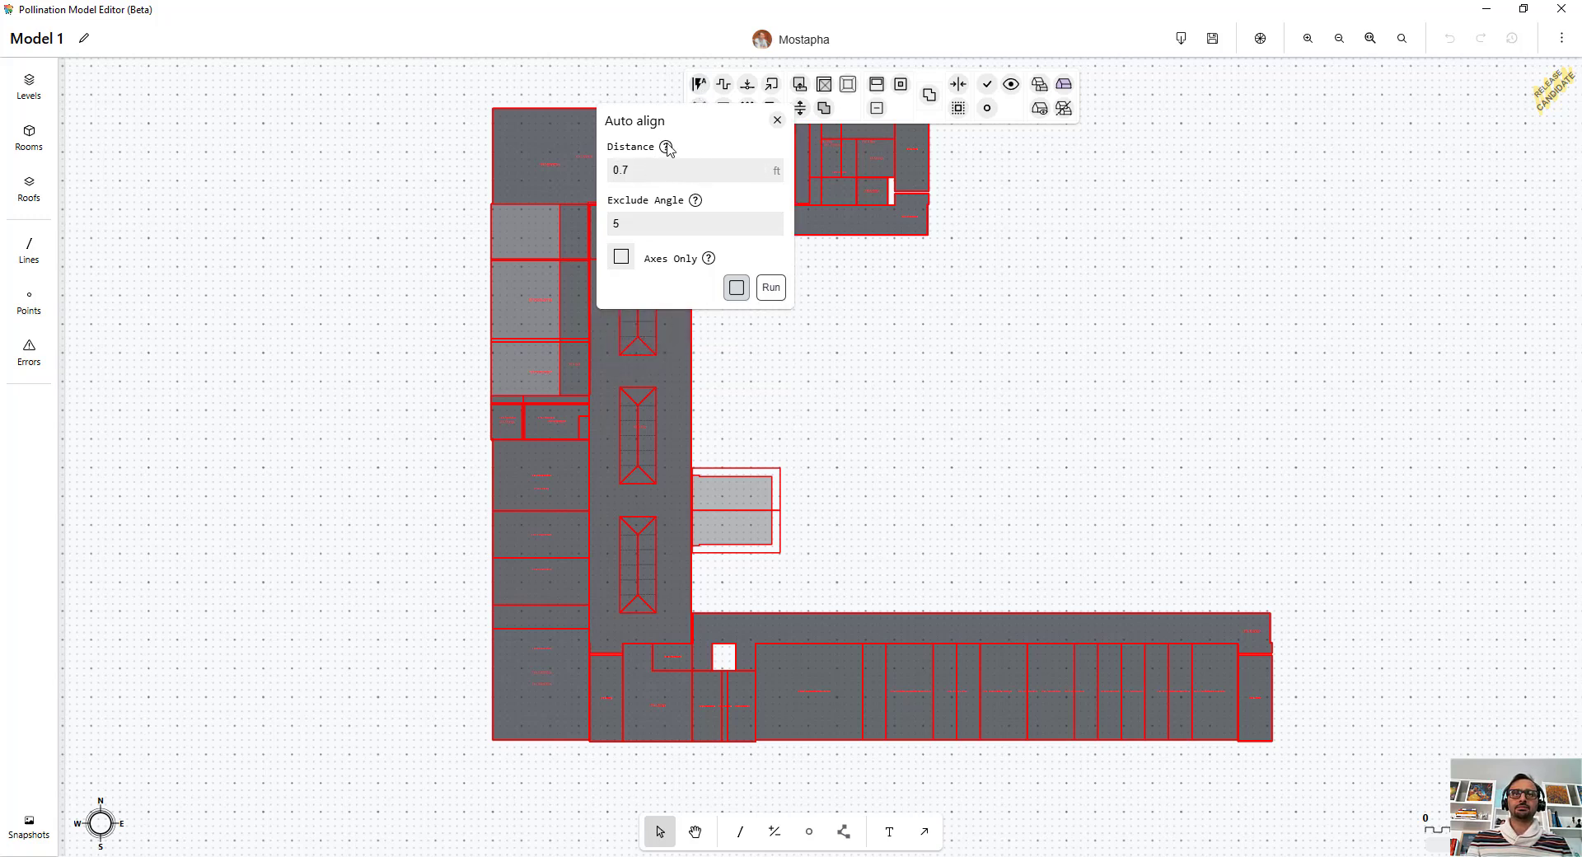
mouse_move(666, 147)
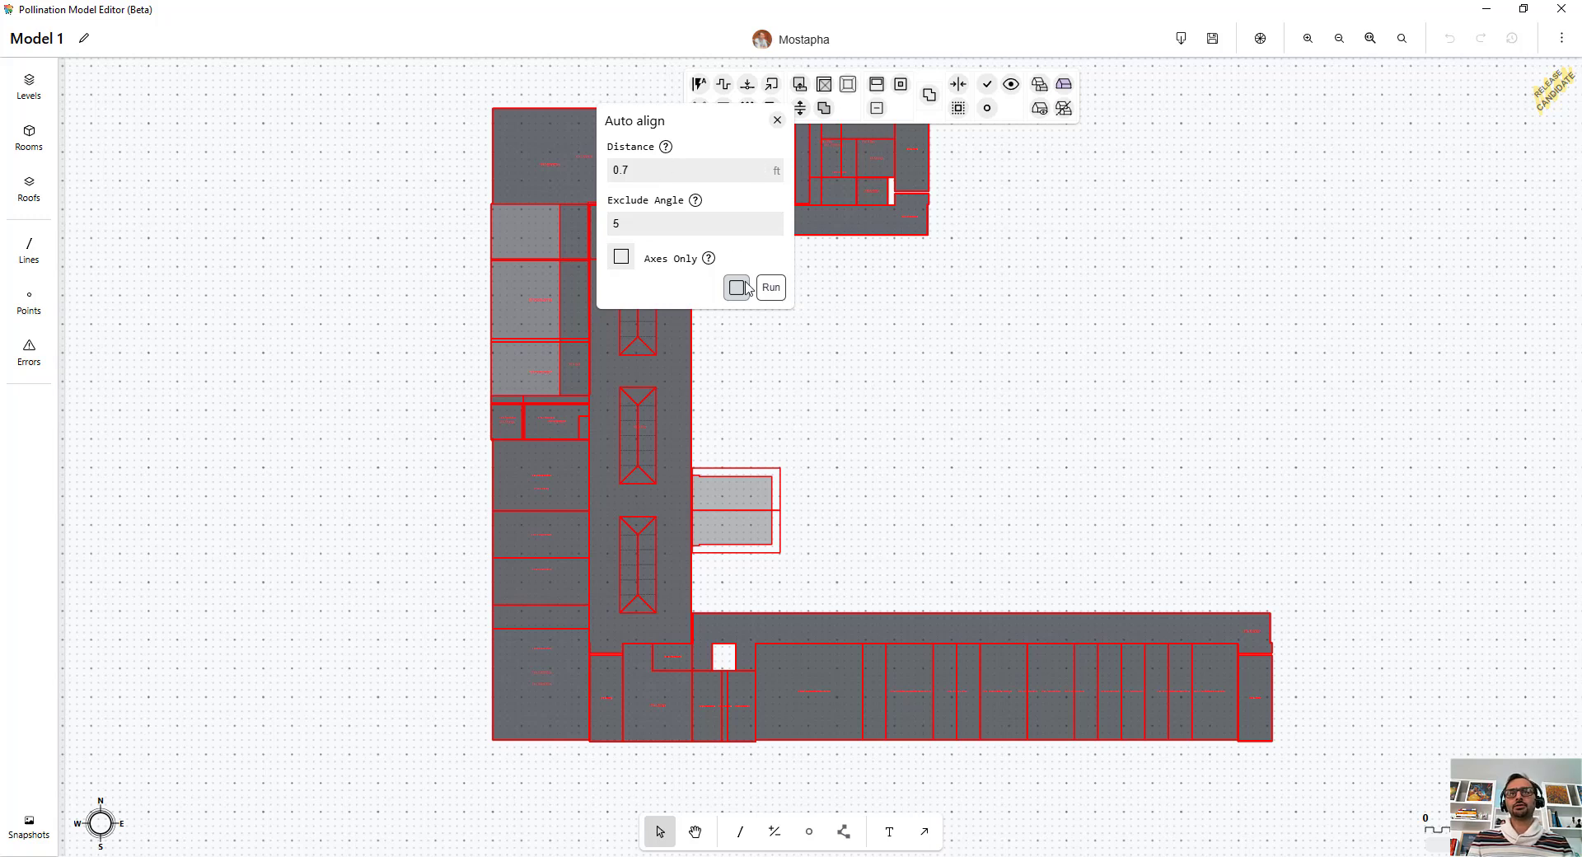
left_click(778, 290)
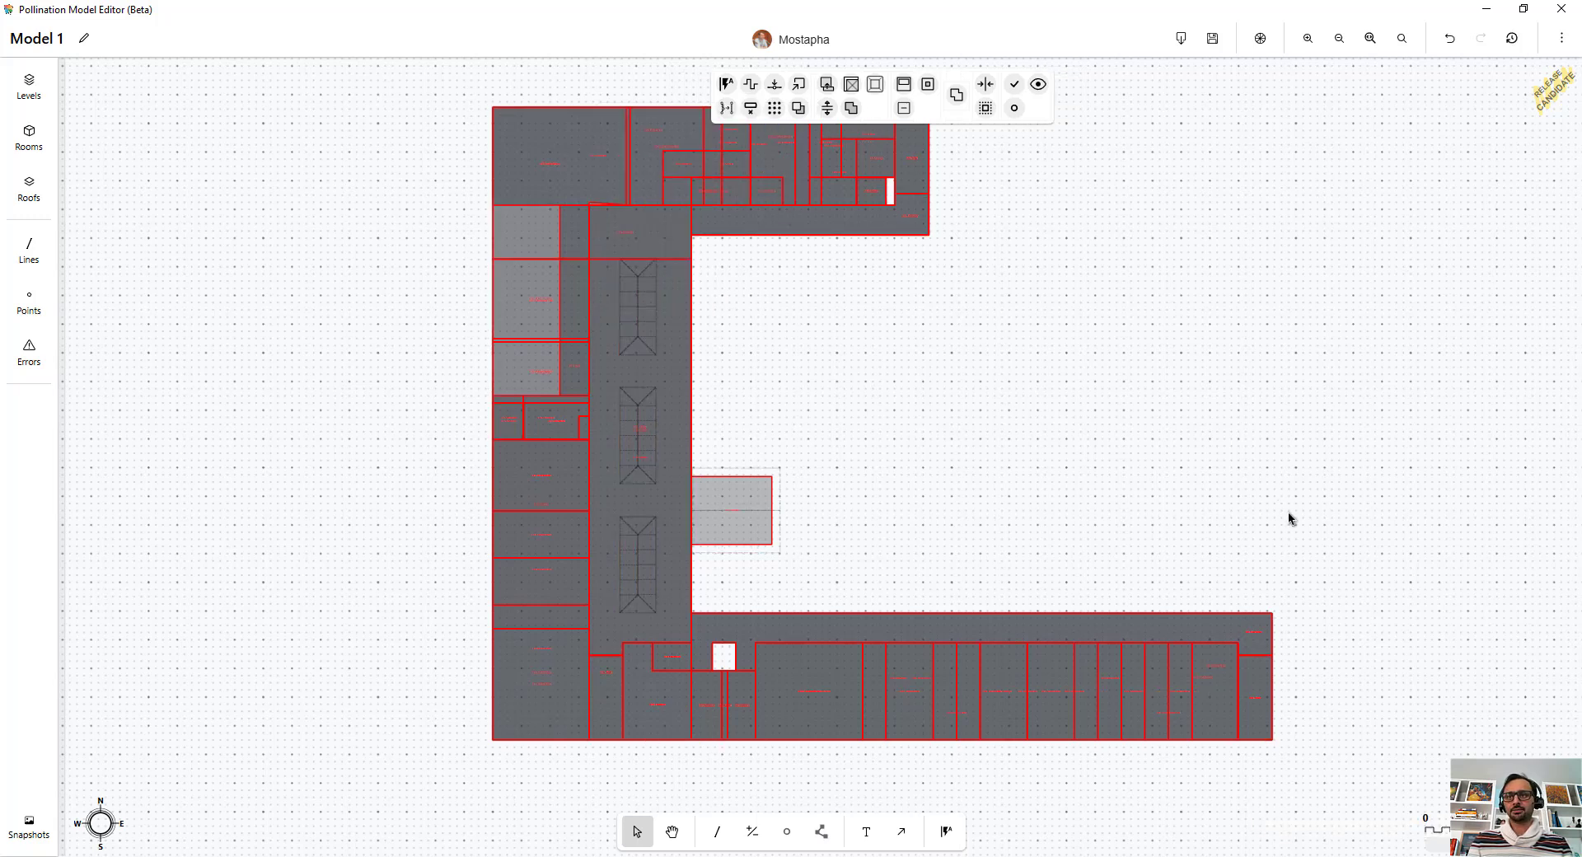
Step: Select the lounge and the adjacent corridor room and run Pull to room to close the sliver gap between them
left_click(579, 151)
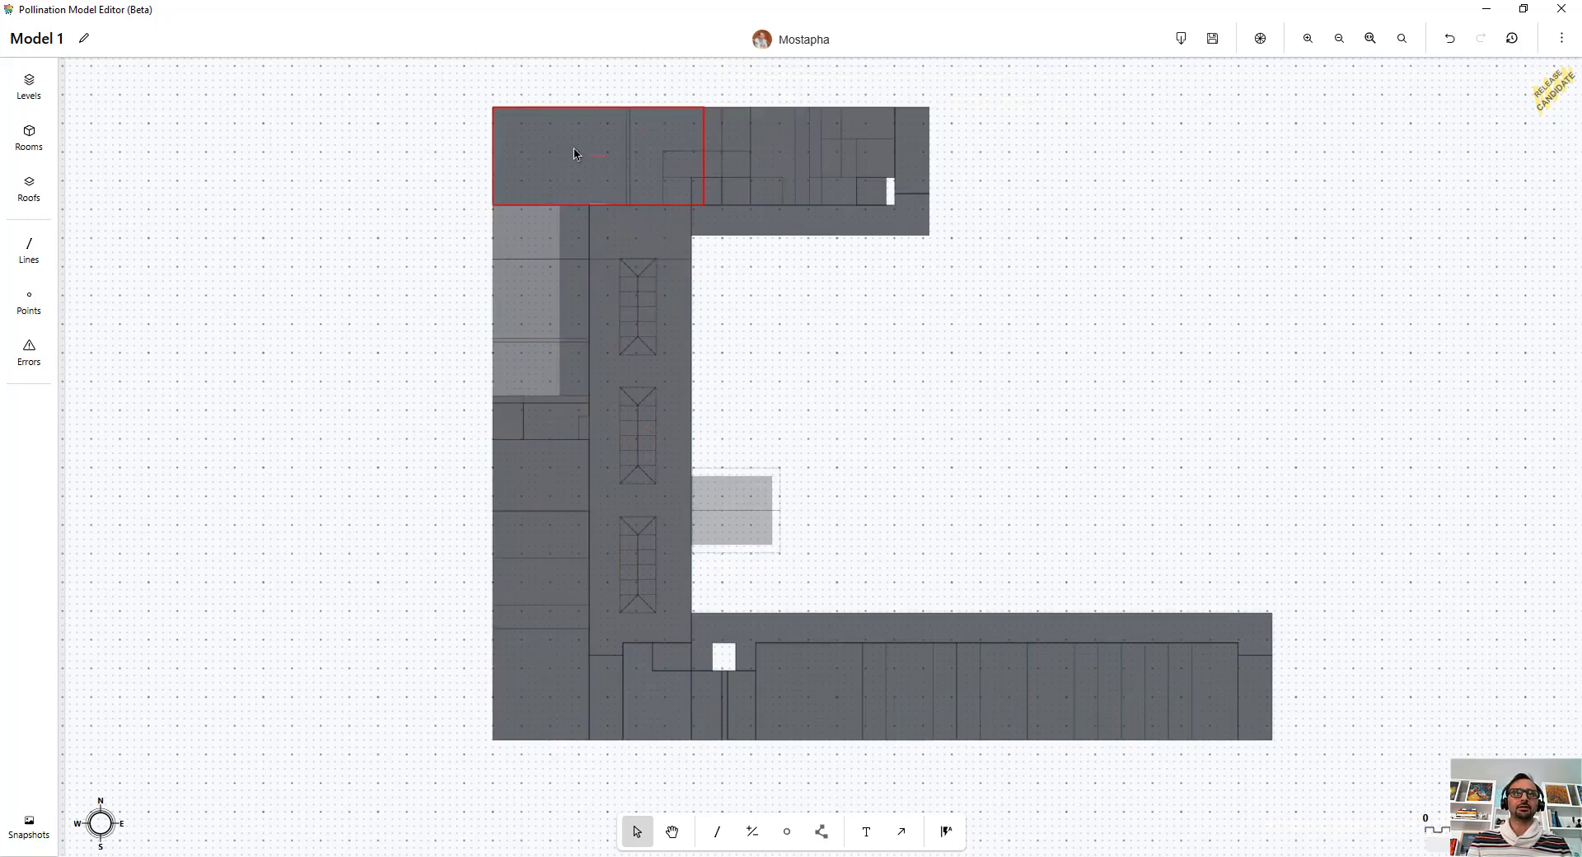
scroll(601, 194, "up", 5)
scroll(633, 314, "up", 1)
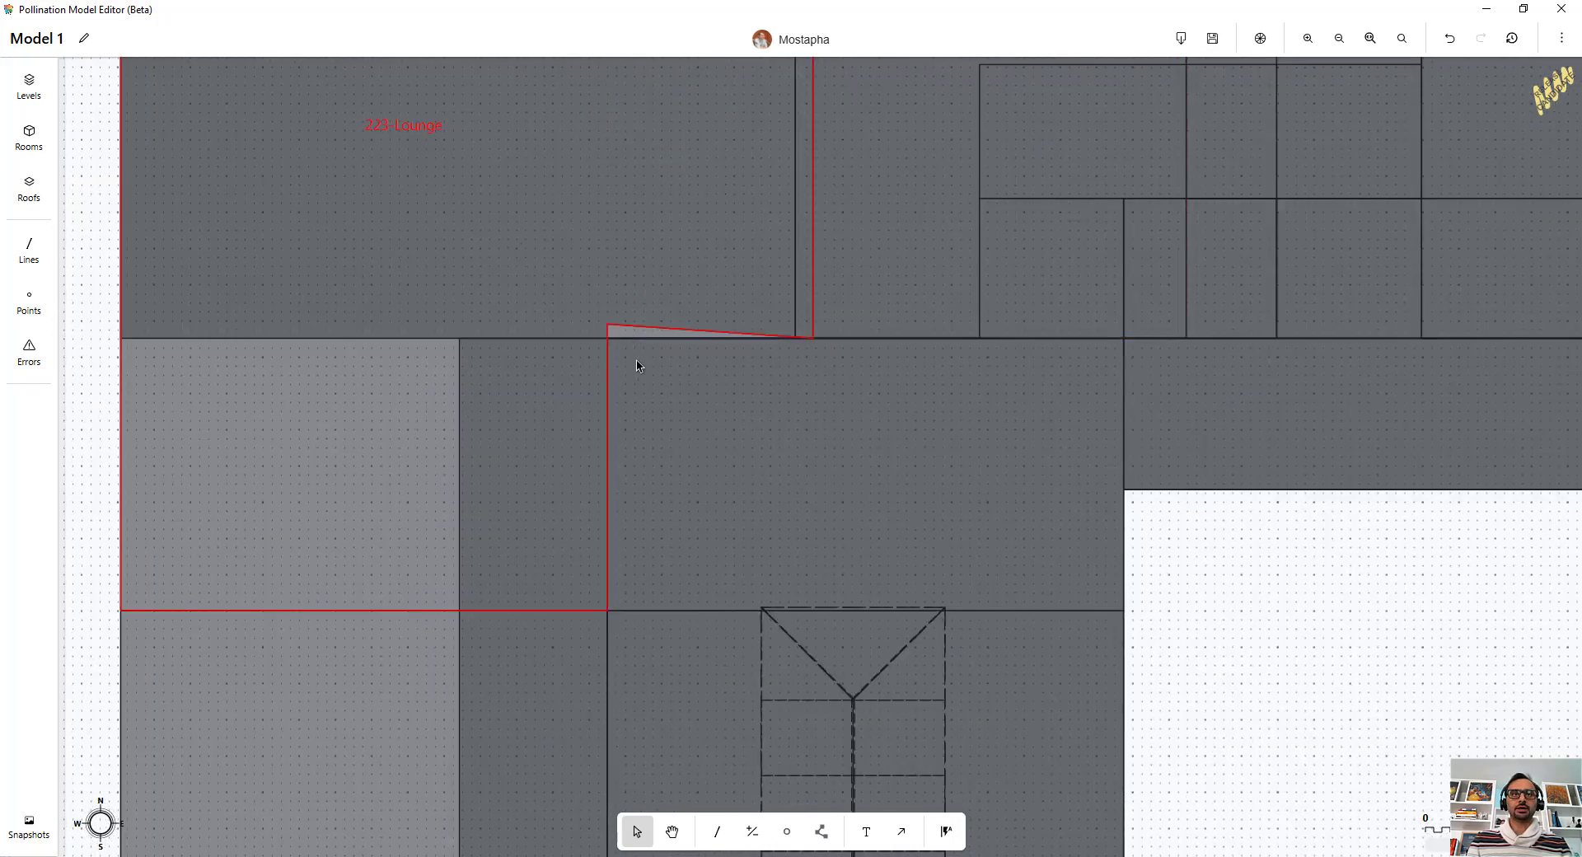
left_click(635, 340)
left_click(634, 330, "shift")
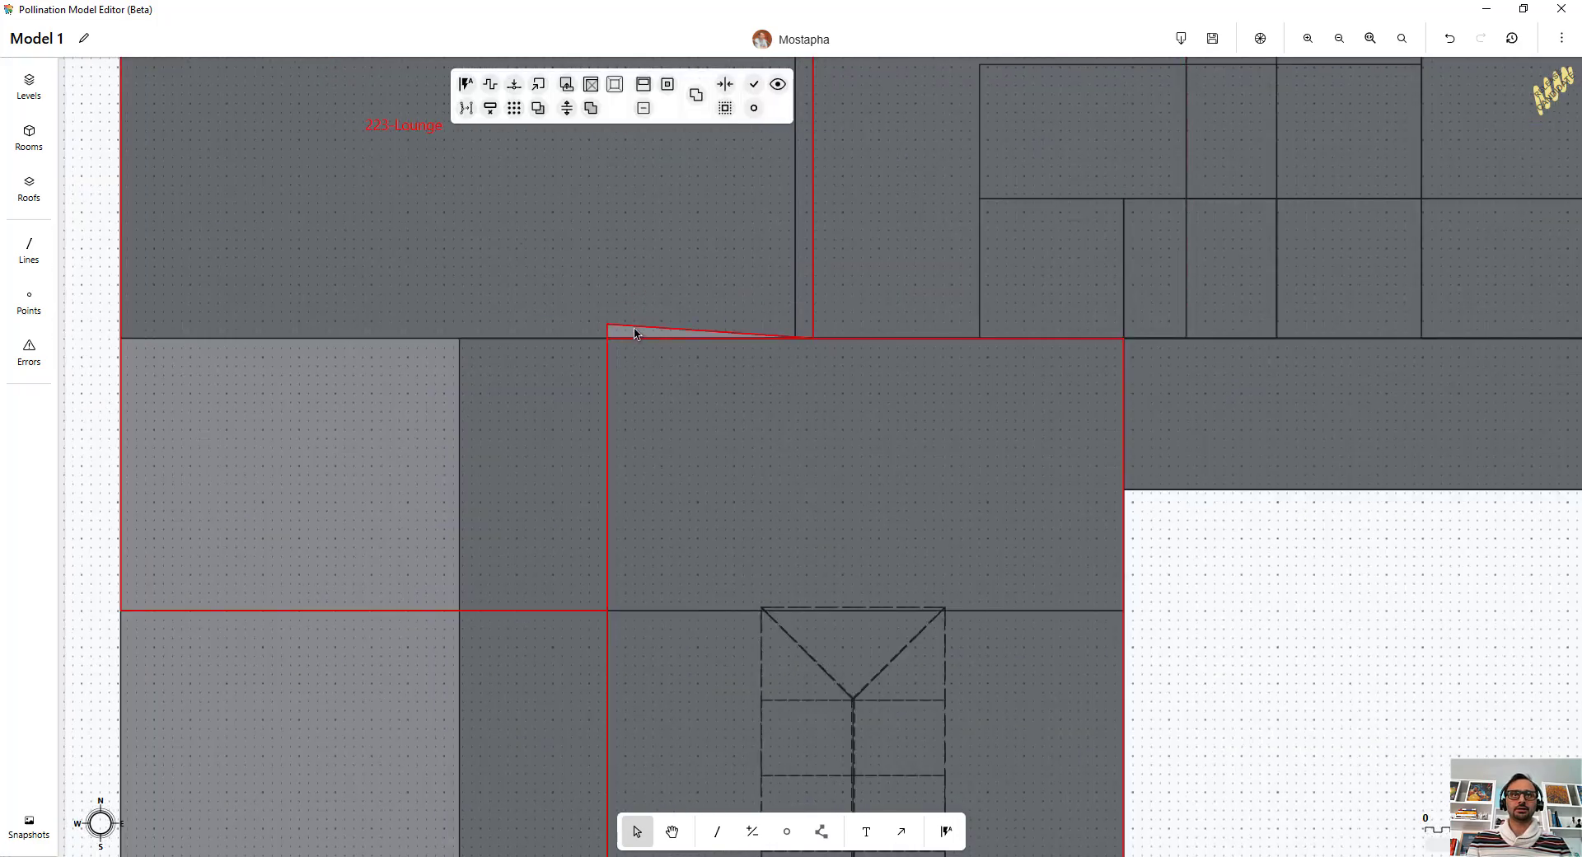
left_click(538, 83)
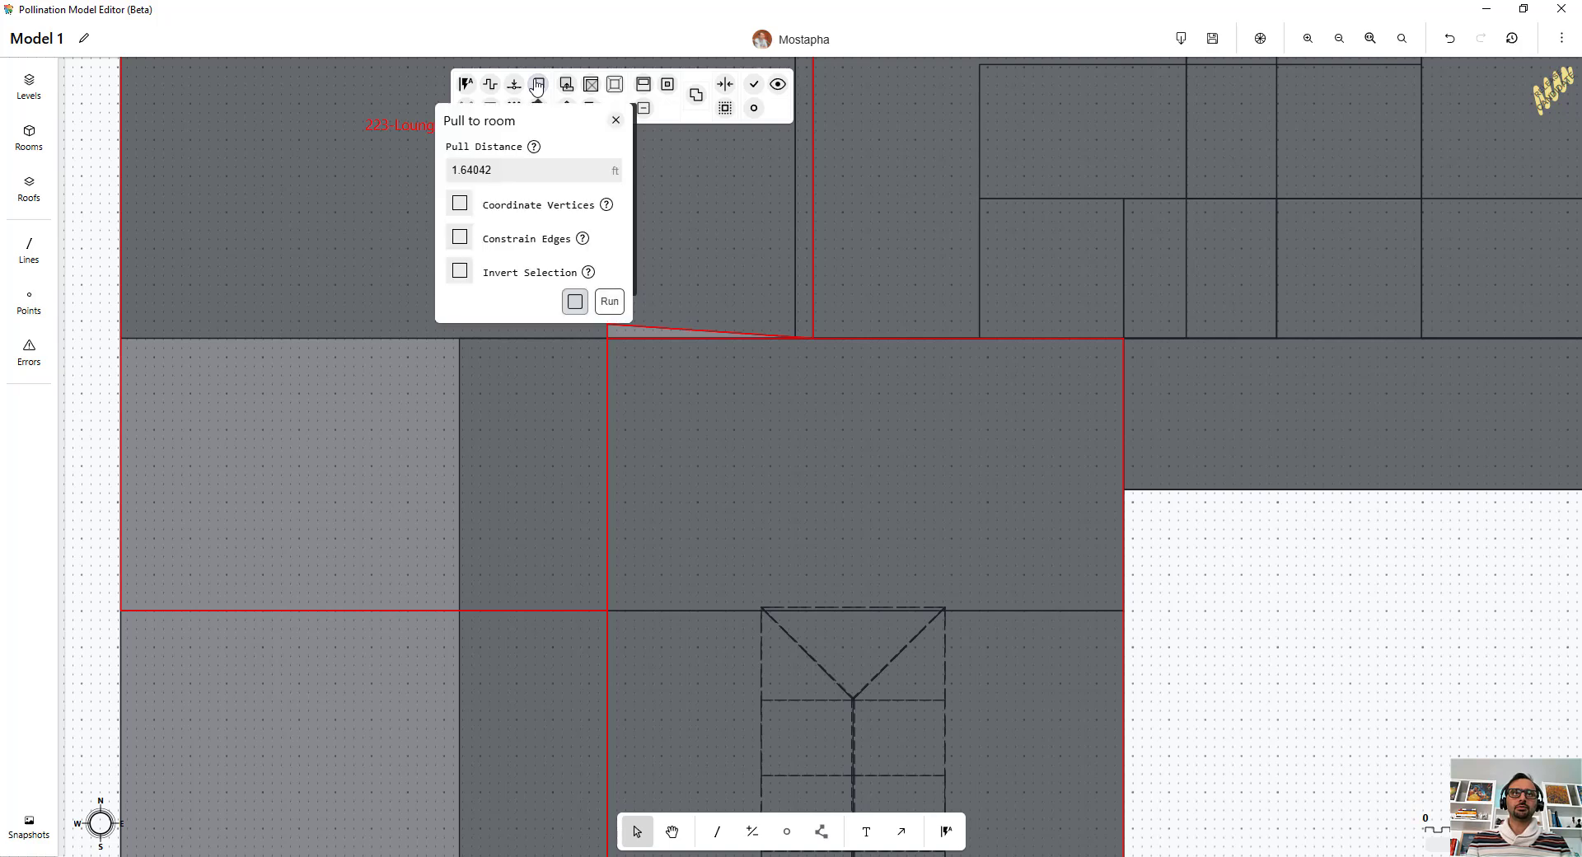
left_click(610, 302)
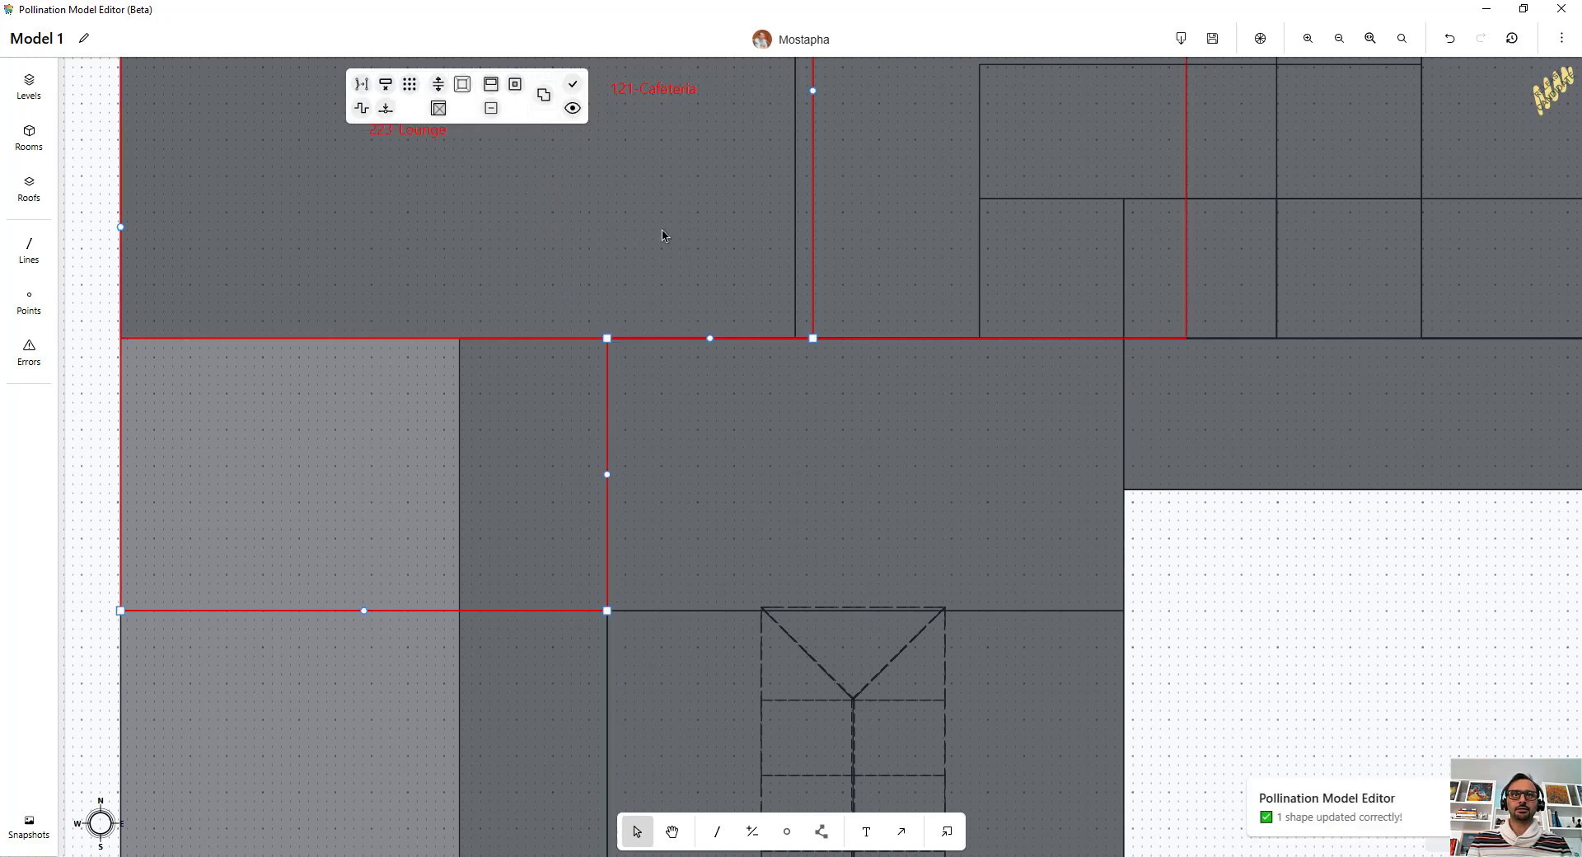
scroll(659, 239, "down", 4)
left_click(1153, 456)
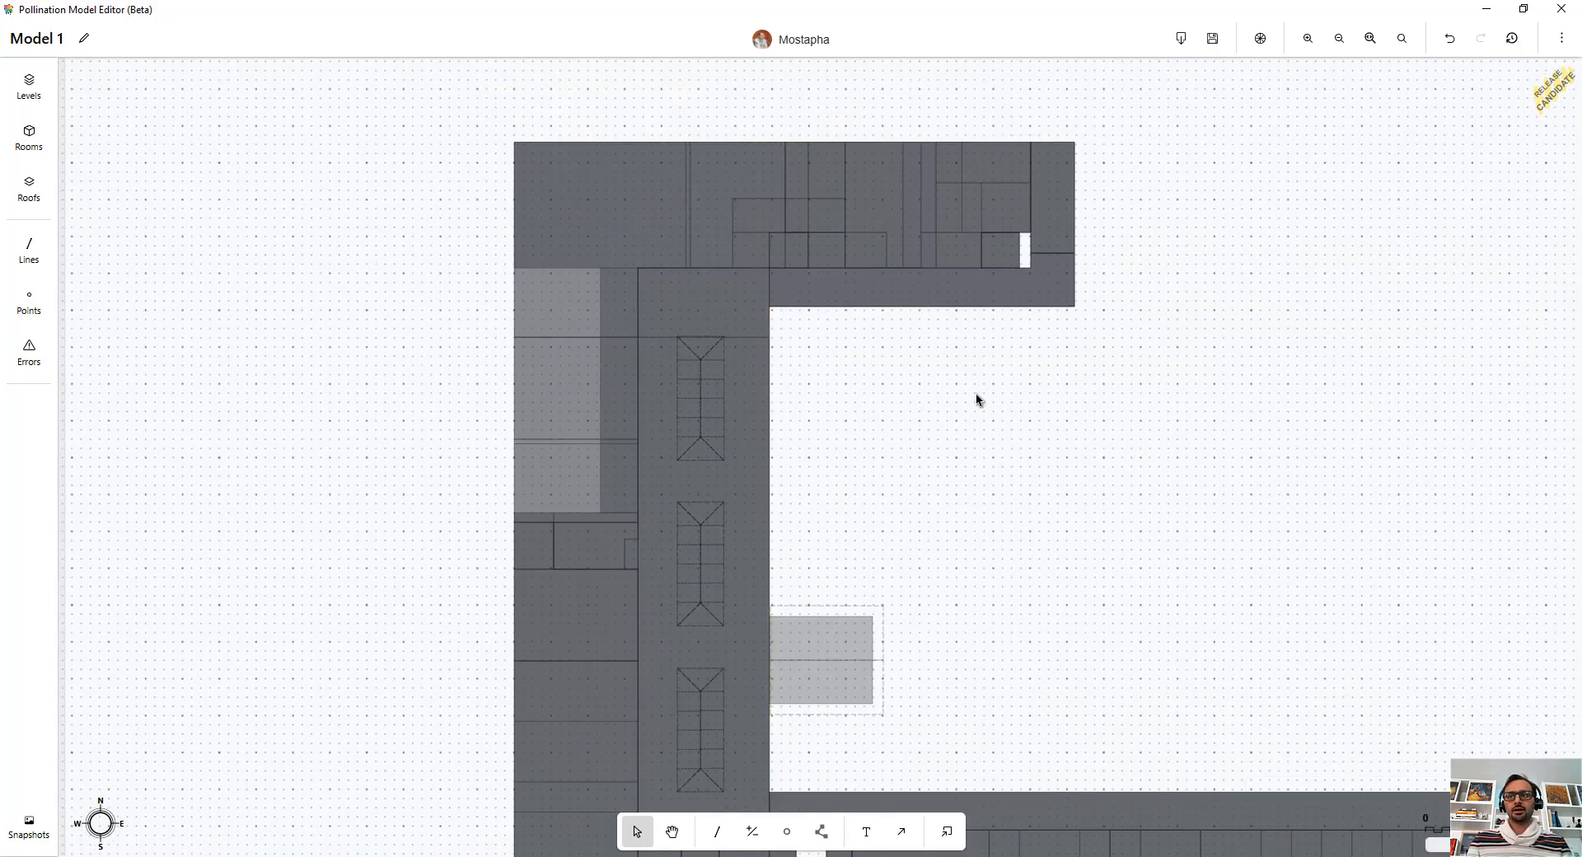
Step: Select all rooms and run Fill holes with an area threshold of 40 sqft and new room name New Room
scroll(1038, 441, "down", 3)
middle_click_drag(1048, 453, 1003, 406)
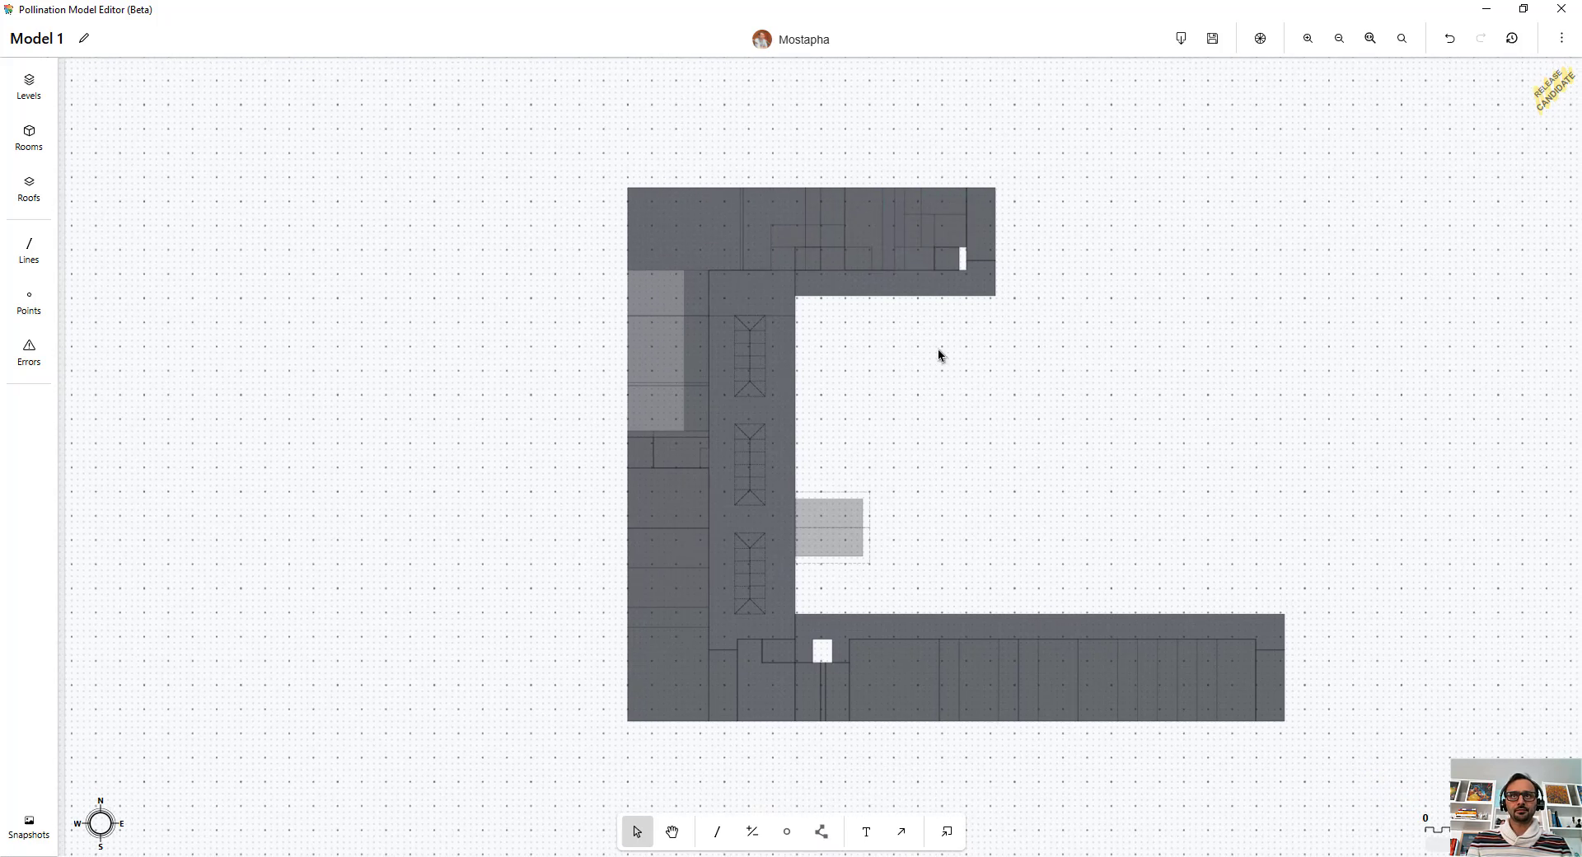
left_click_drag(1416, 102, 445, 845)
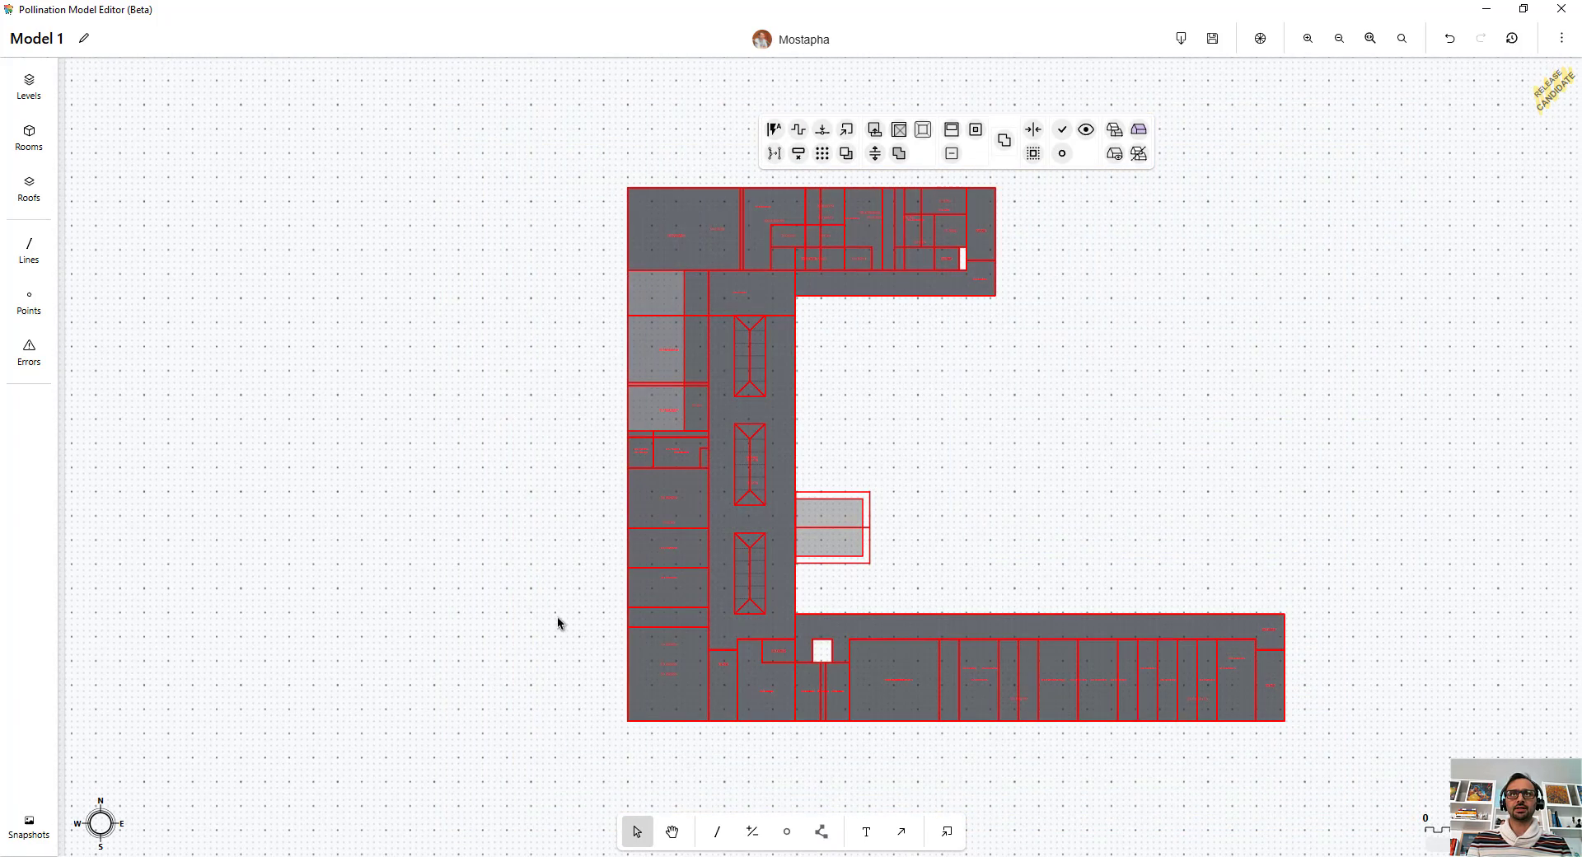
left_click(898, 132)
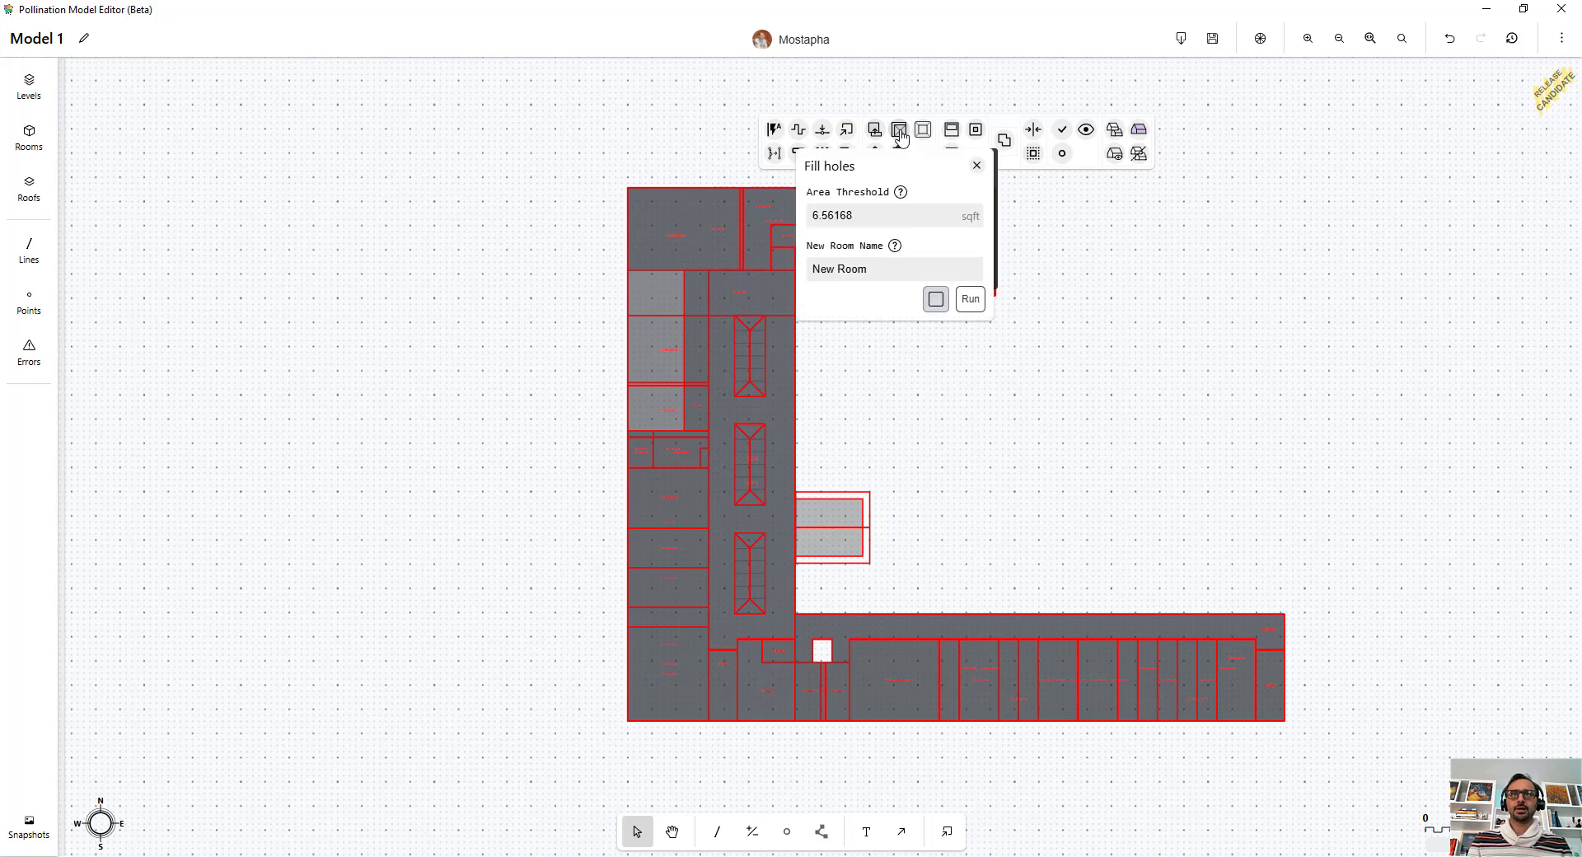
left_click(881, 217)
left_click_drag(881, 217, 810, 227)
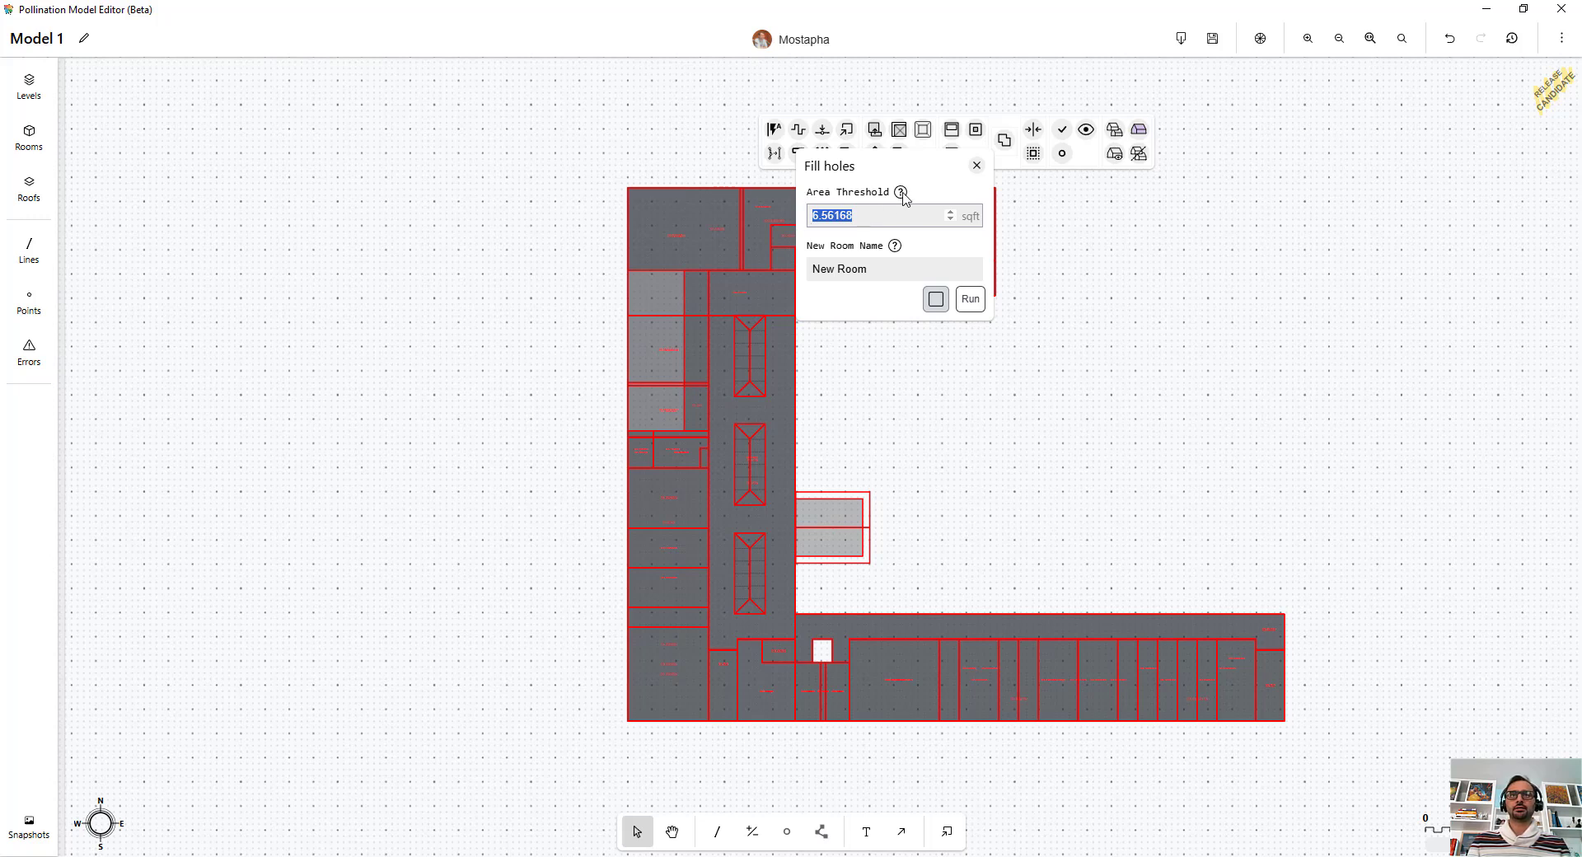
mouse_move(904, 195)
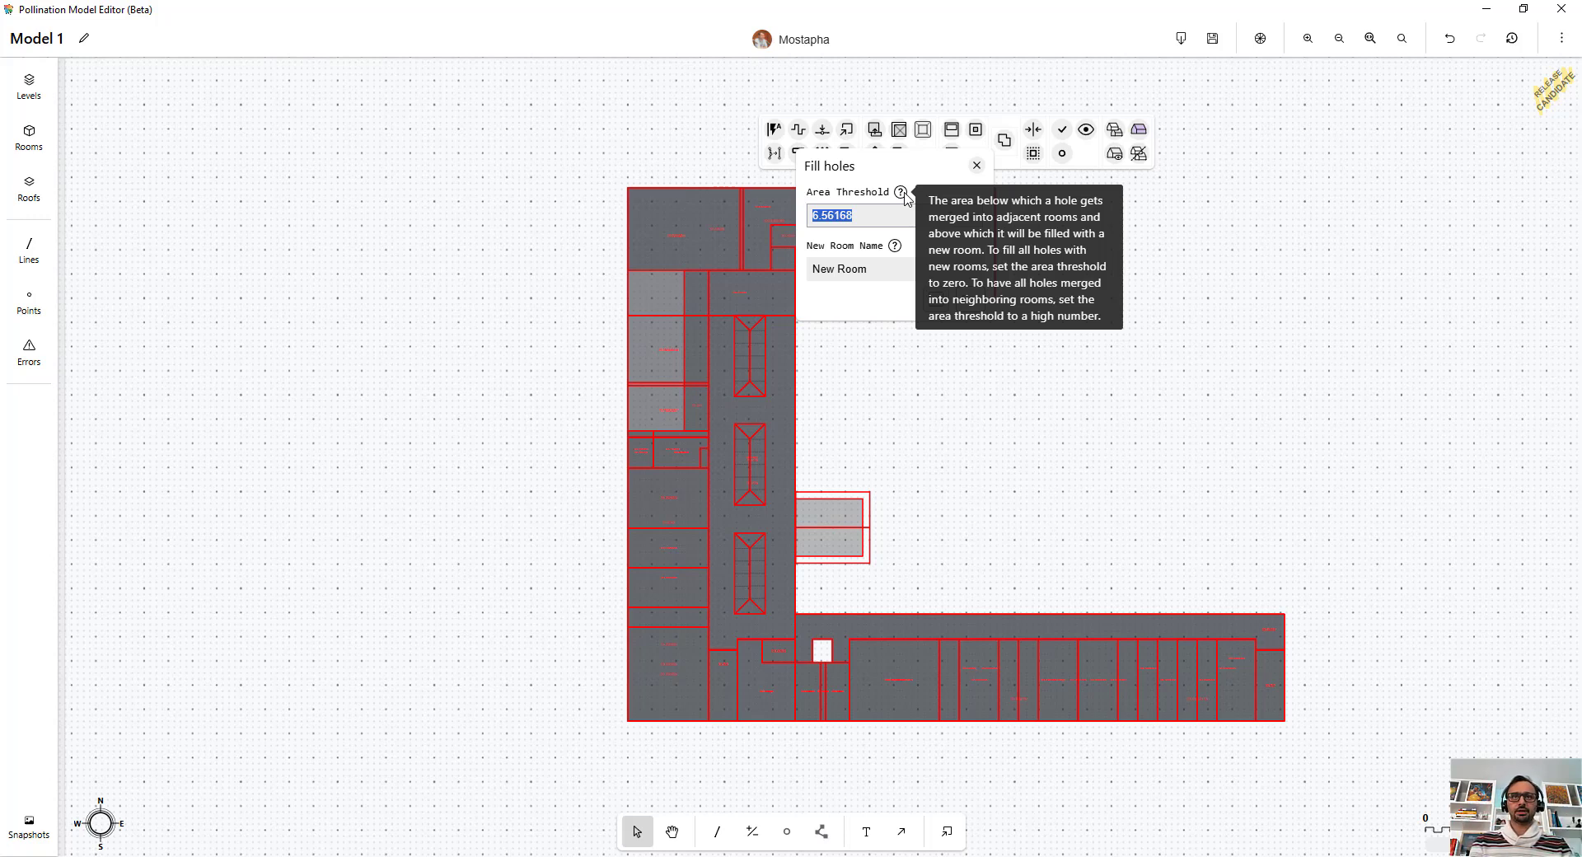
type("40")
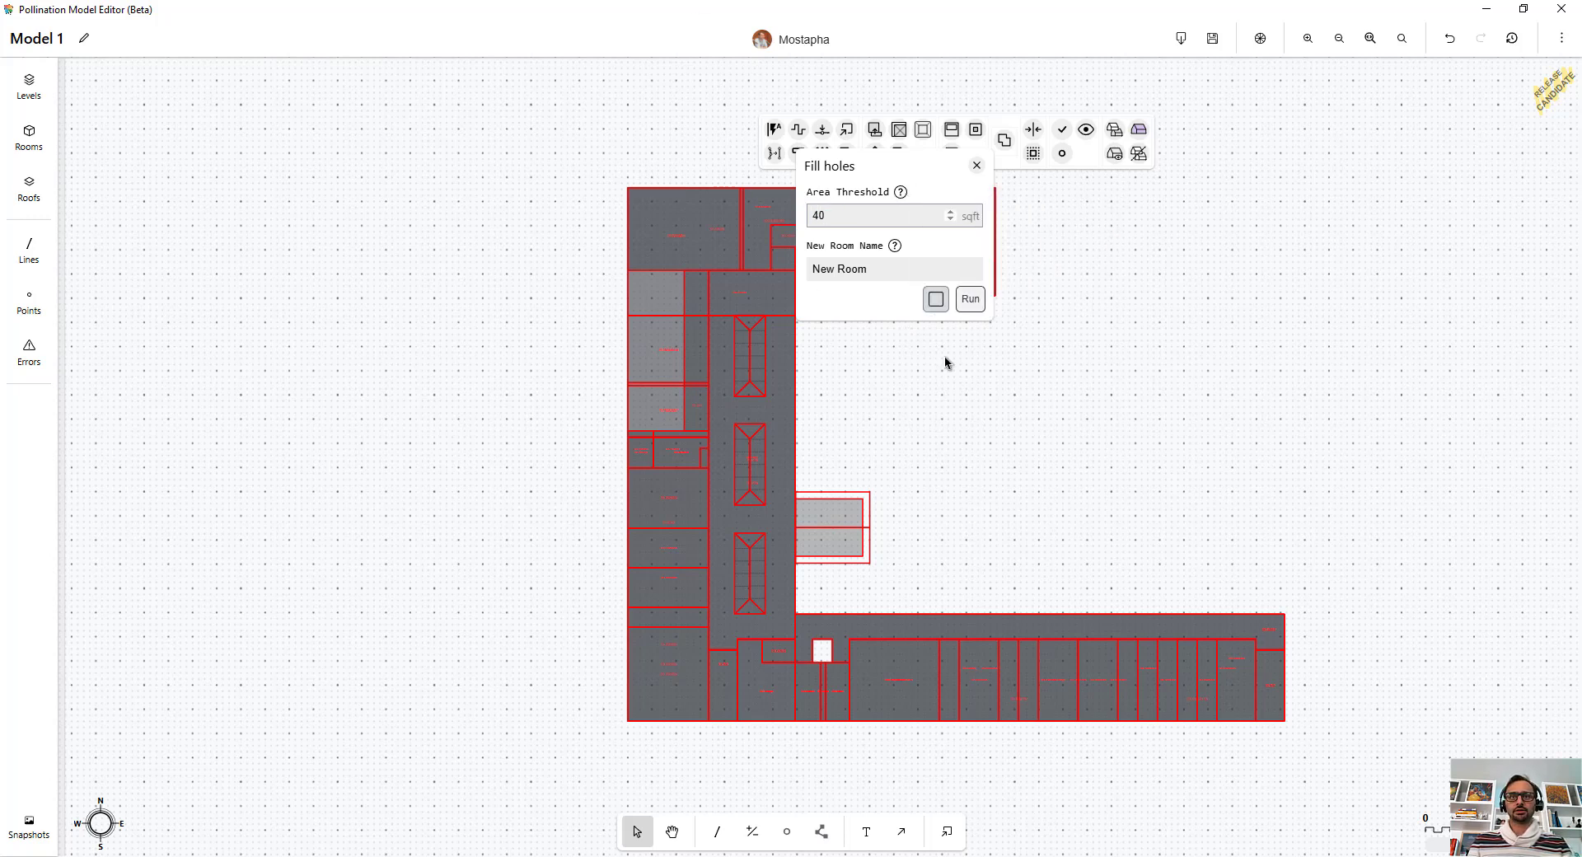
left_click(978, 302)
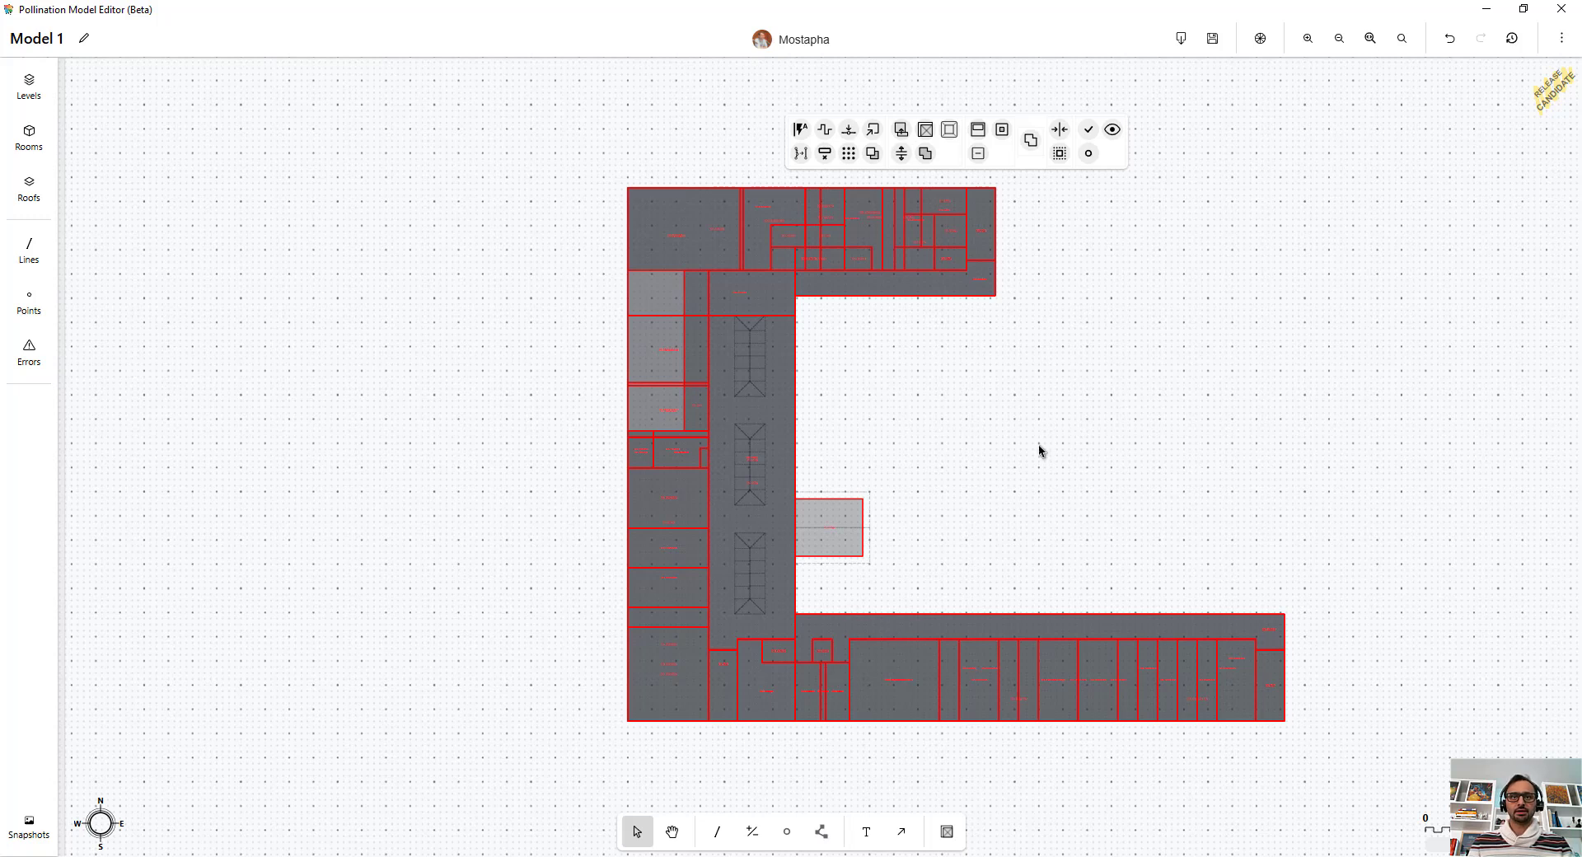
Step: Color the rooms by Floor Area Change using the Ladybug color scheme
left_click(1007, 449)
middle_click_drag(1007, 448, 943, 449)
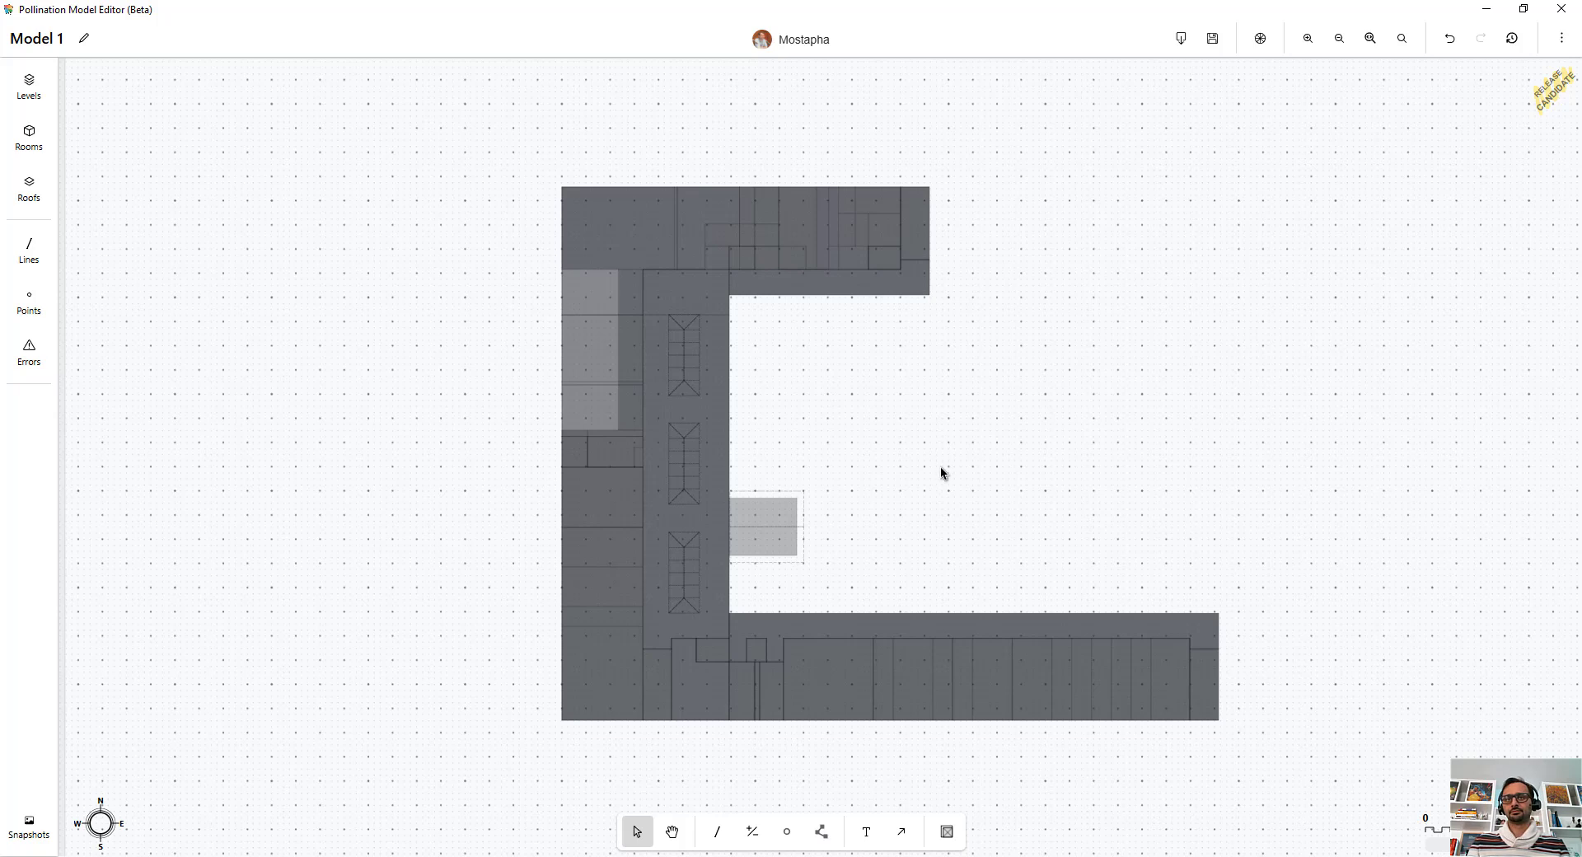
middle_click_drag(941, 467, 908, 455)
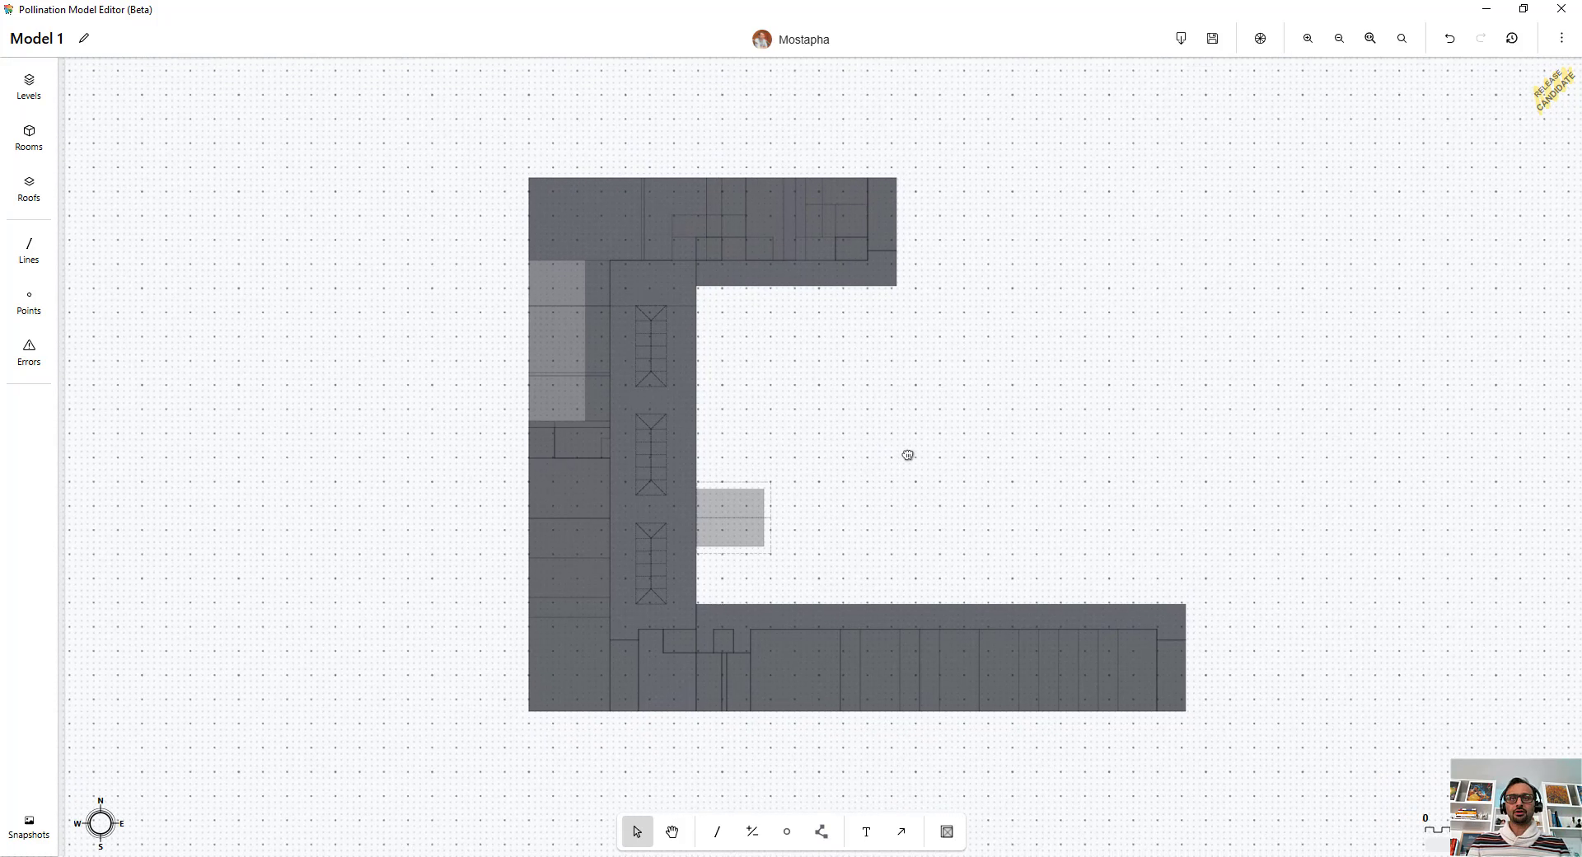
key("ctrl+a")
left_click(1040, 293)
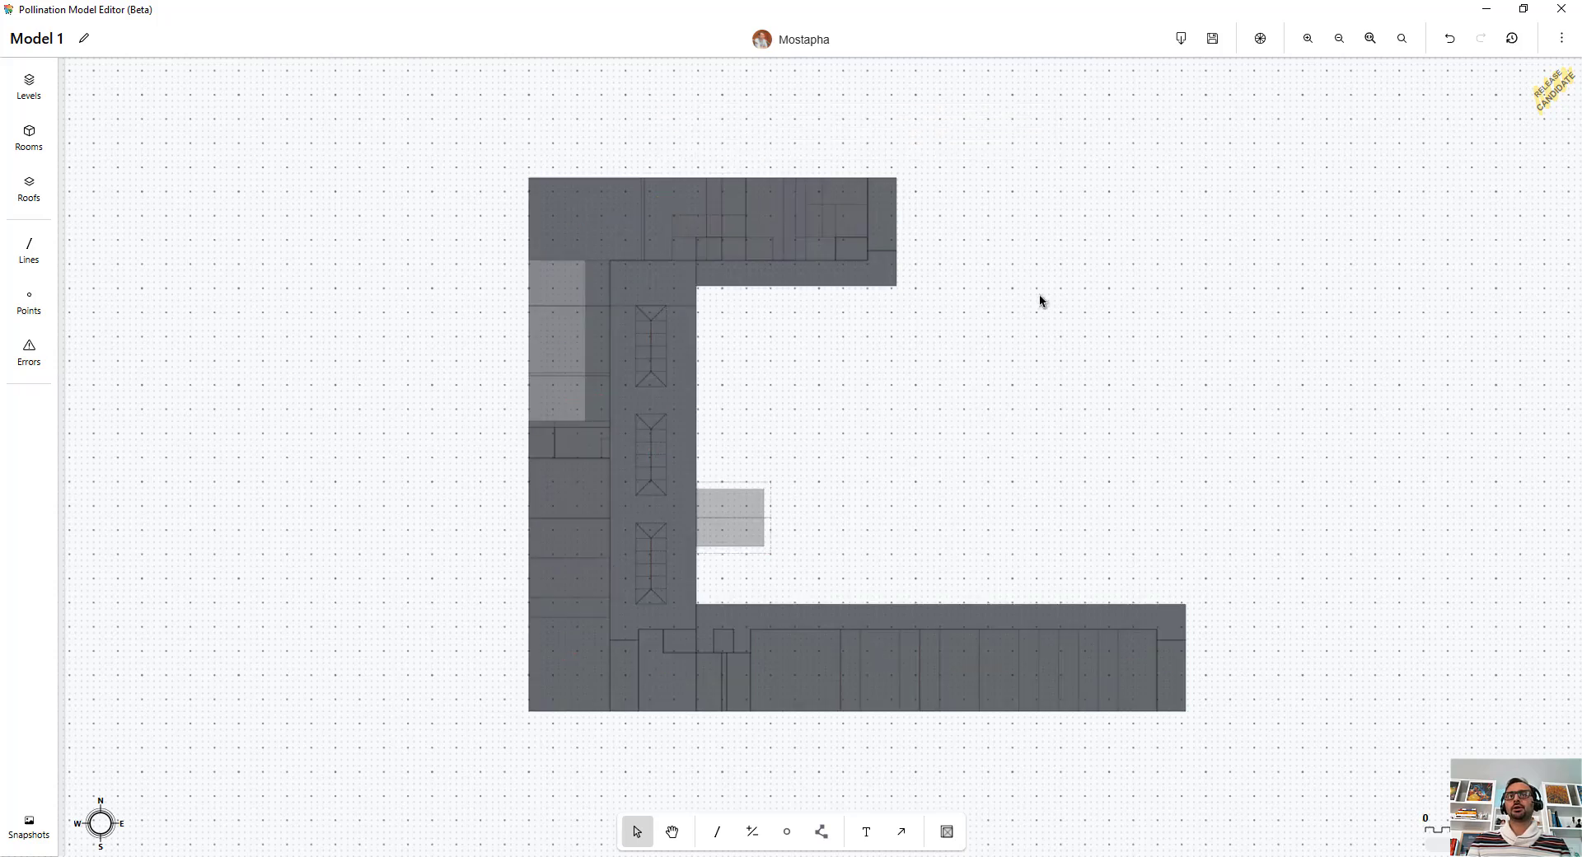
left_click(1260, 37)
left_click(1249, 129)
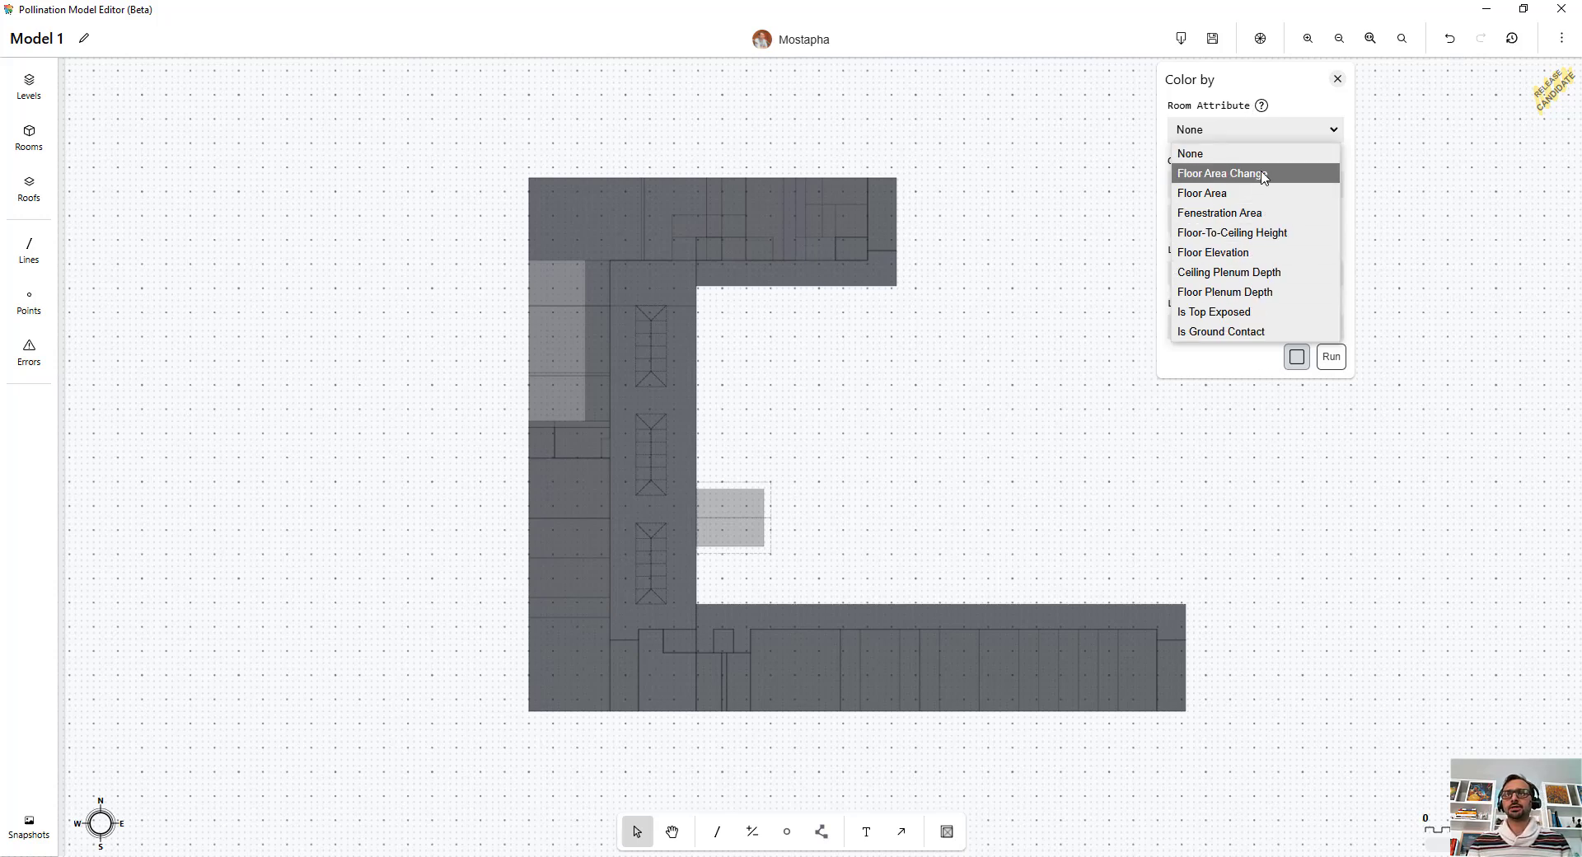
left_click(1251, 174)
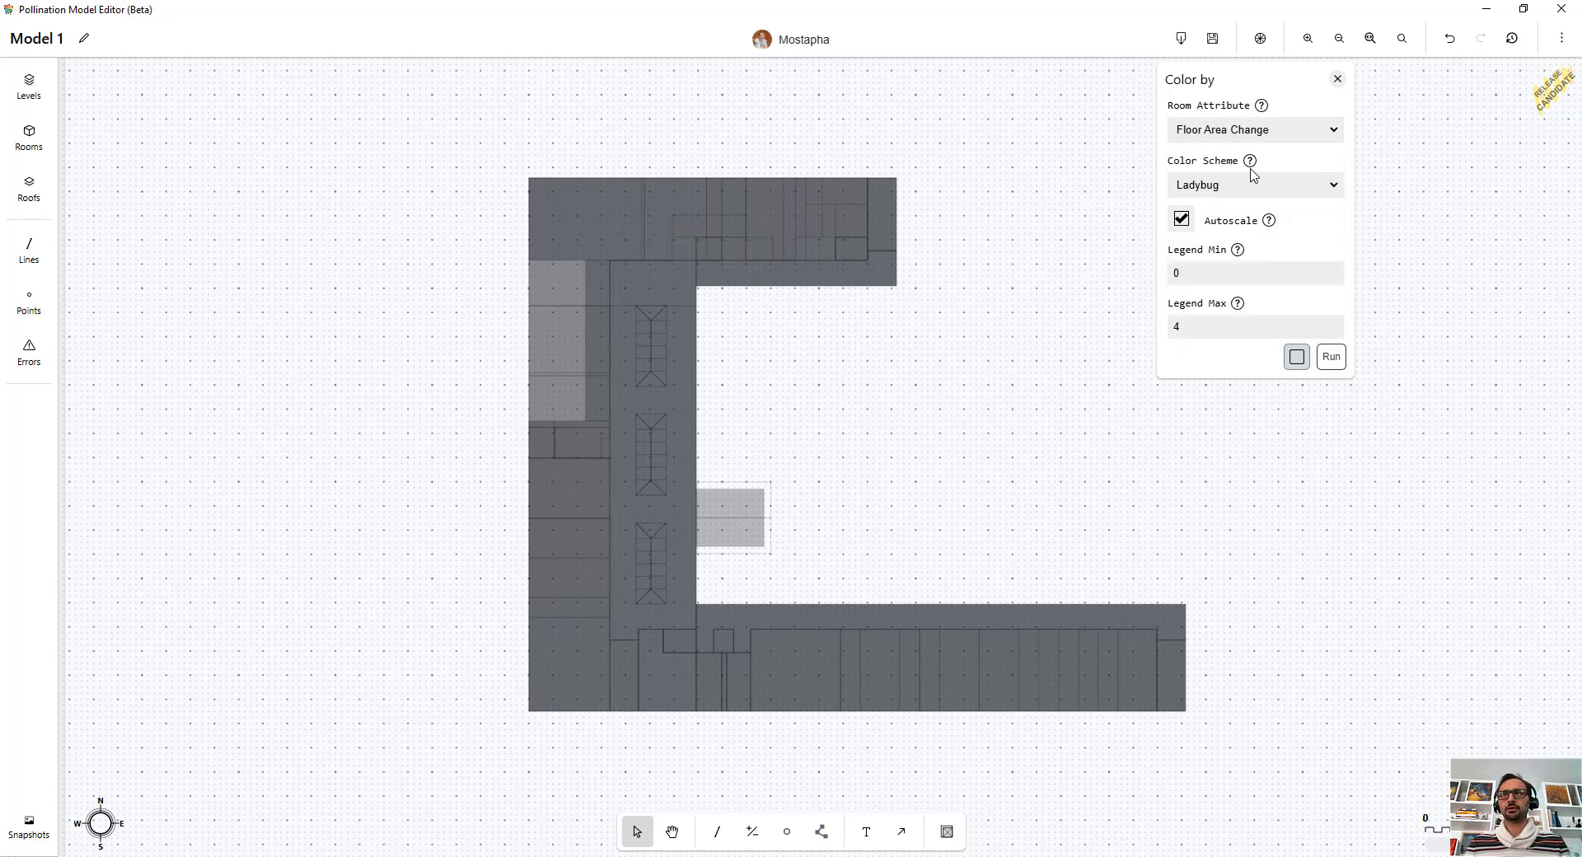
left_click(1330, 356)
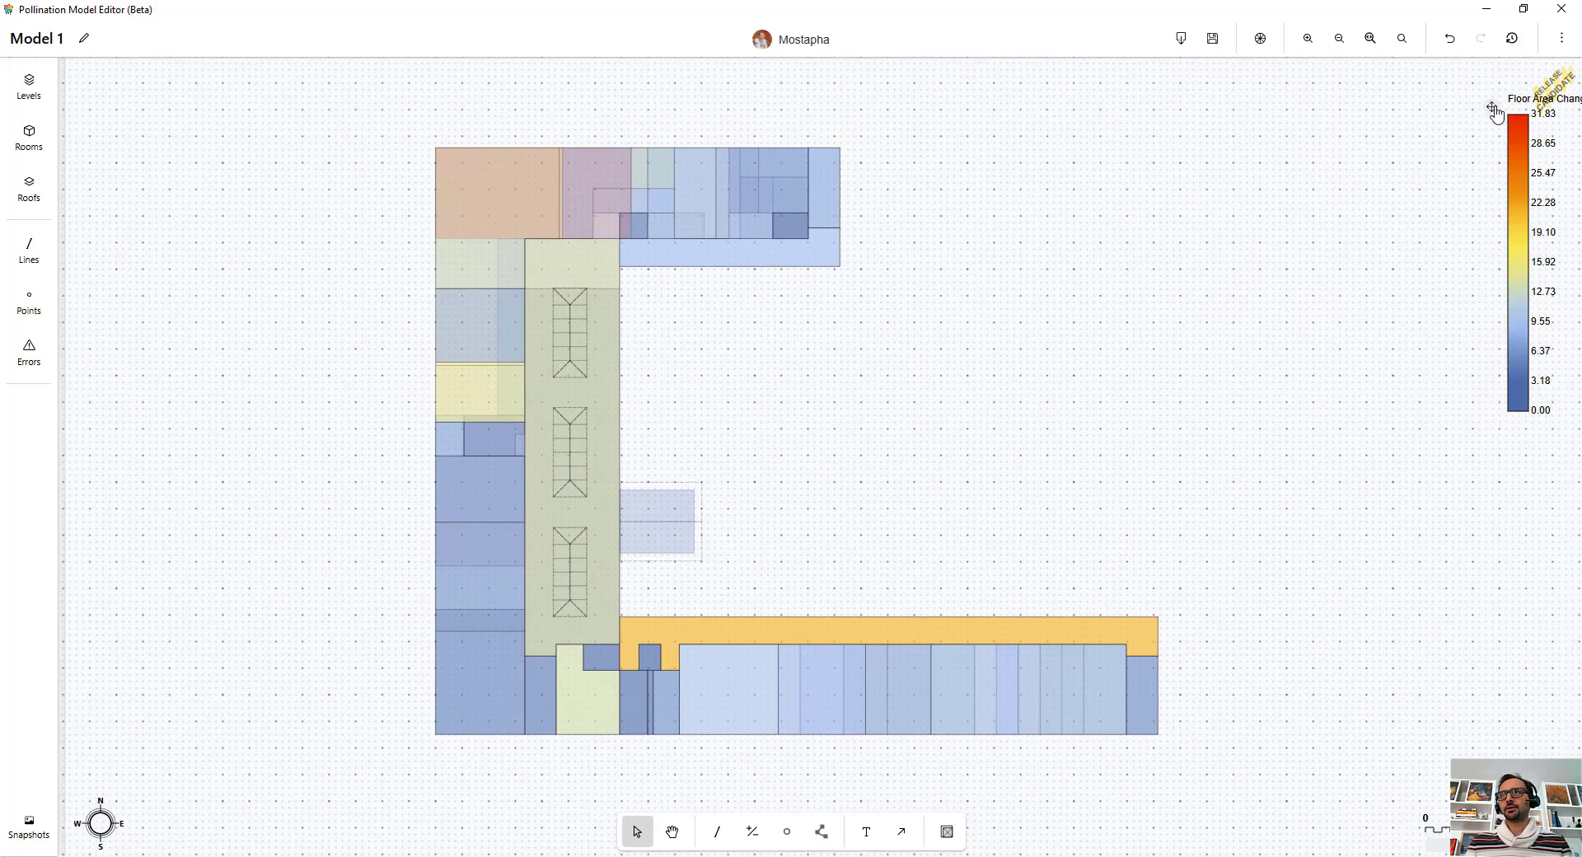
Step: Move the Floor Area Change legend down beside the plan
left_click_drag(1491, 106, 1451, 233)
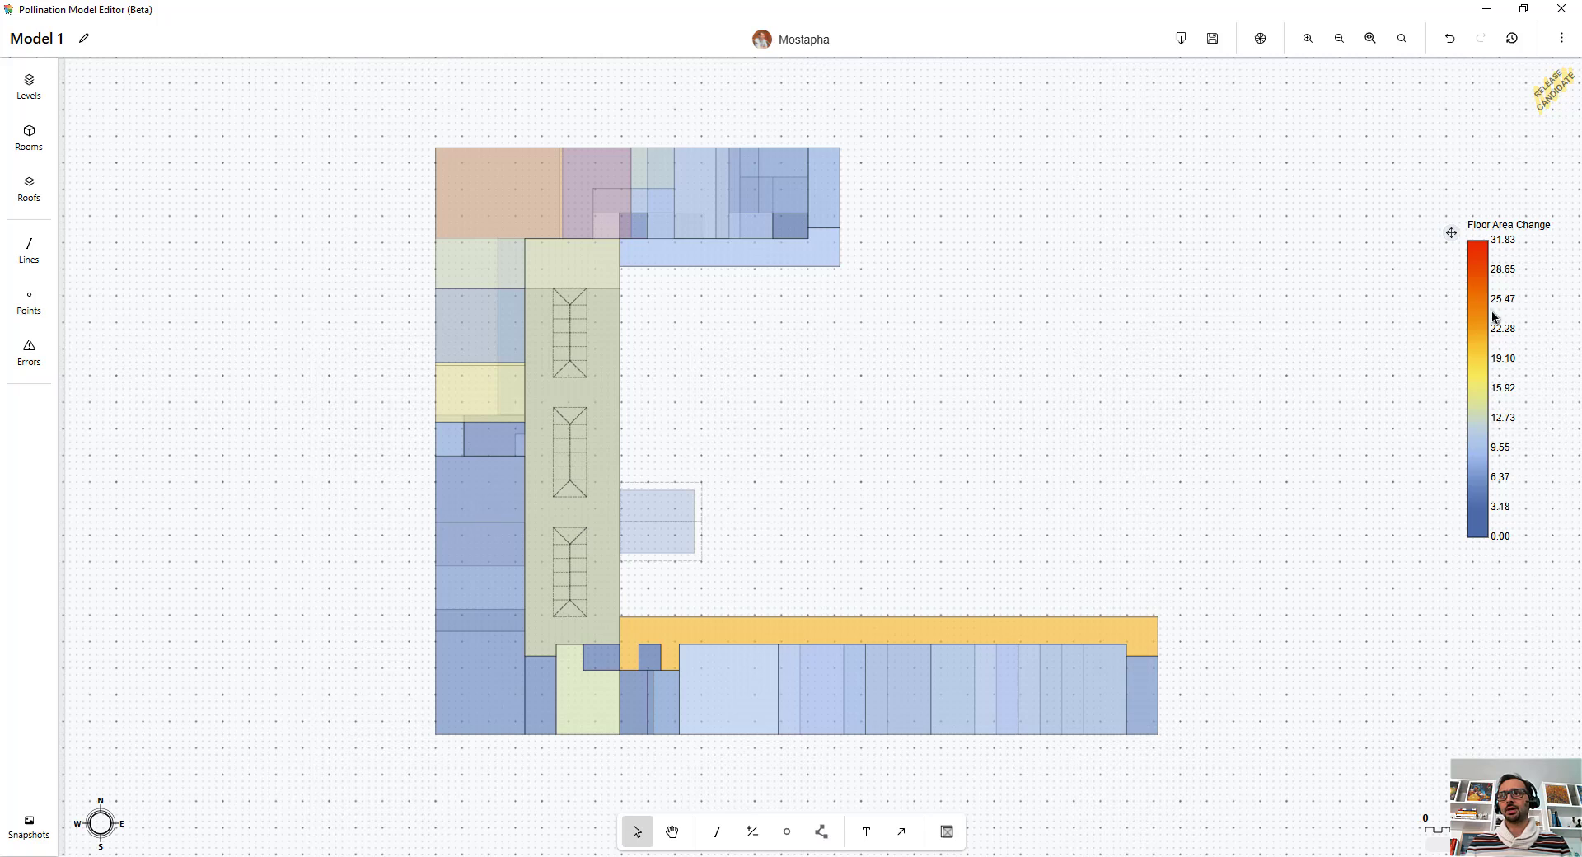
scroll(1496, 272, "up", 2)
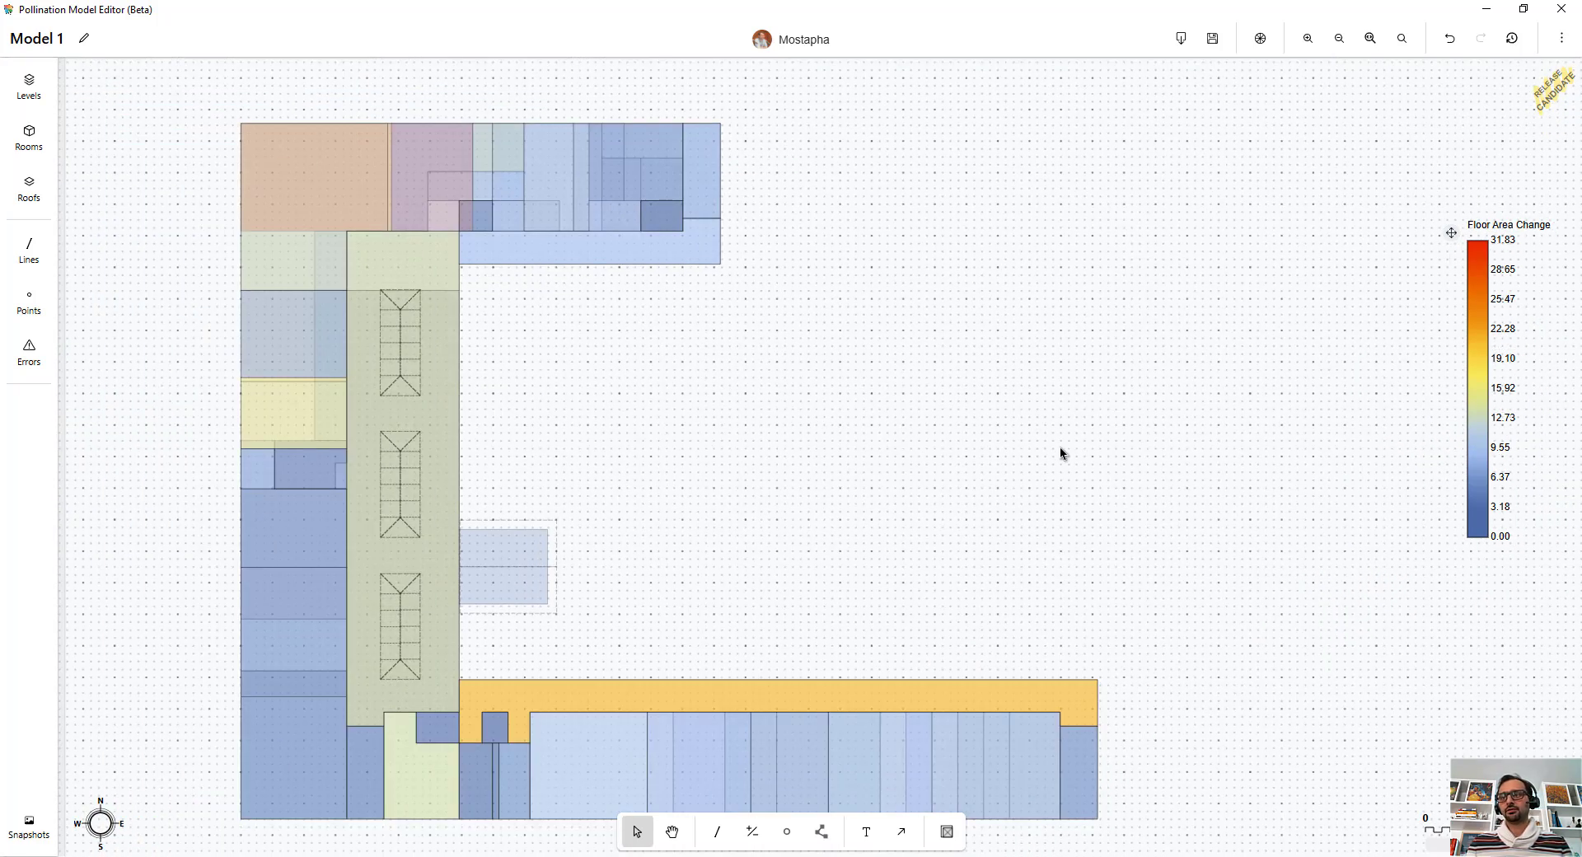
middle_click_drag(1045, 448, 1132, 435)
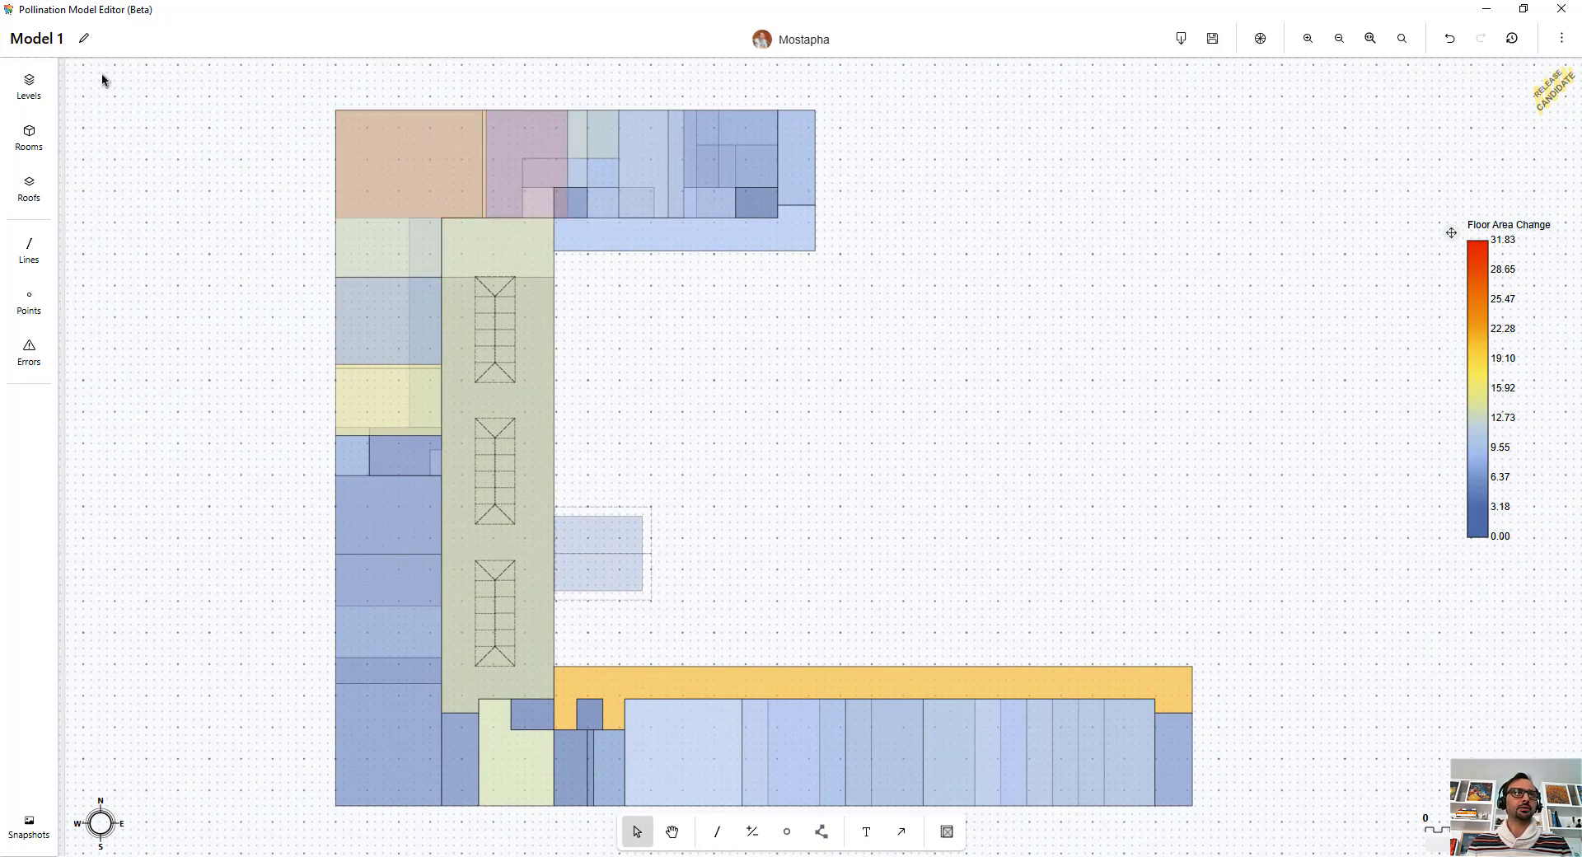
Step: Open the rooms table, sort it descending by the Color by column, and move that column next to Name
left_click(36, 90)
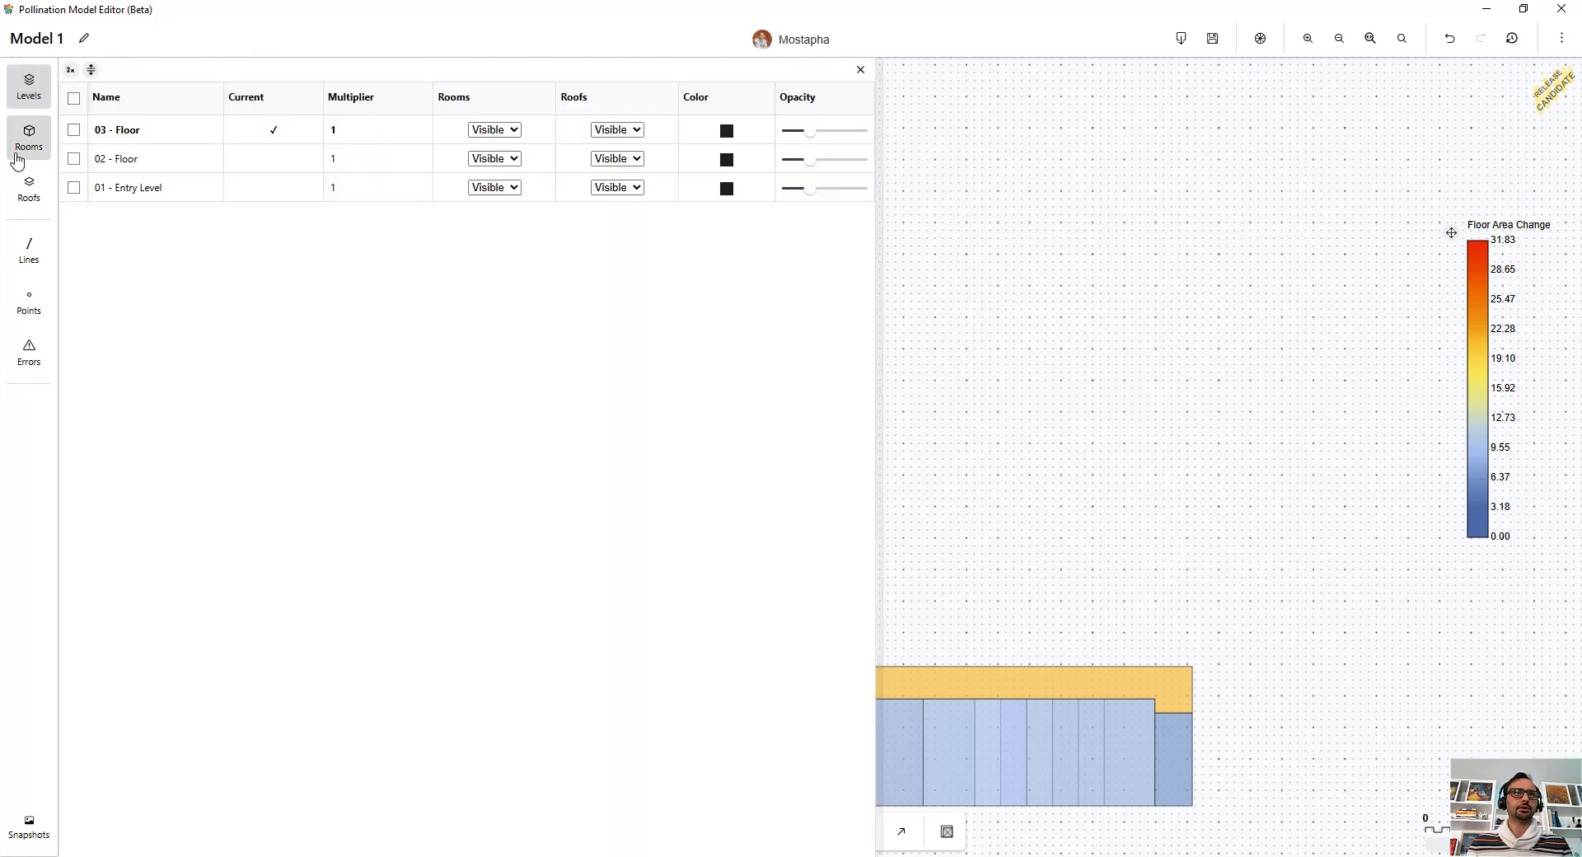
left_click(16, 154)
left_click(791, 107)
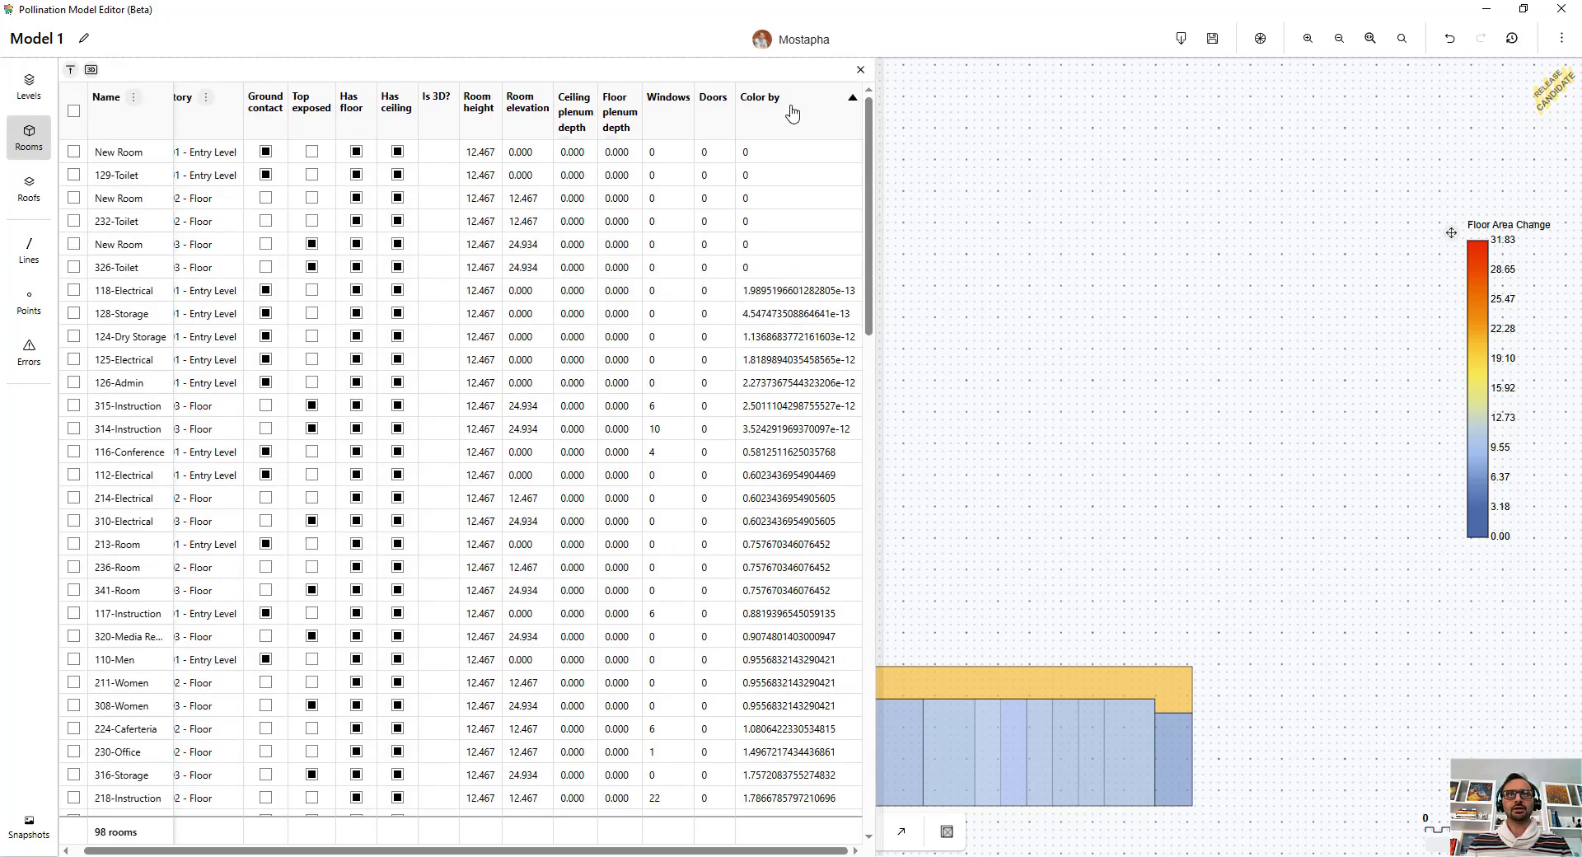
left_click(791, 107)
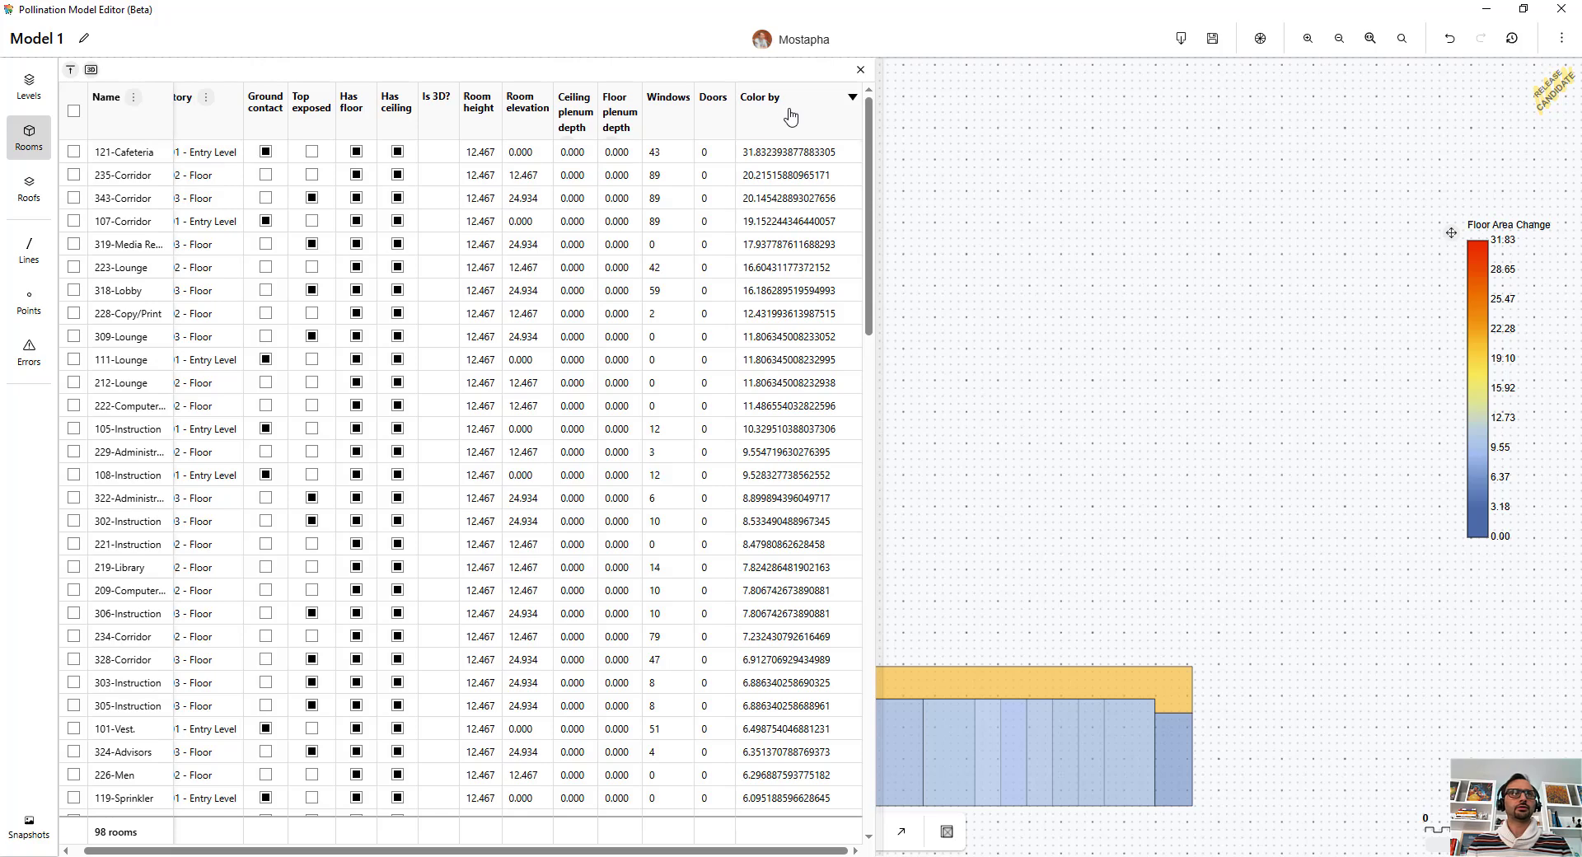
left_click_drag(787, 113, 224, 115)
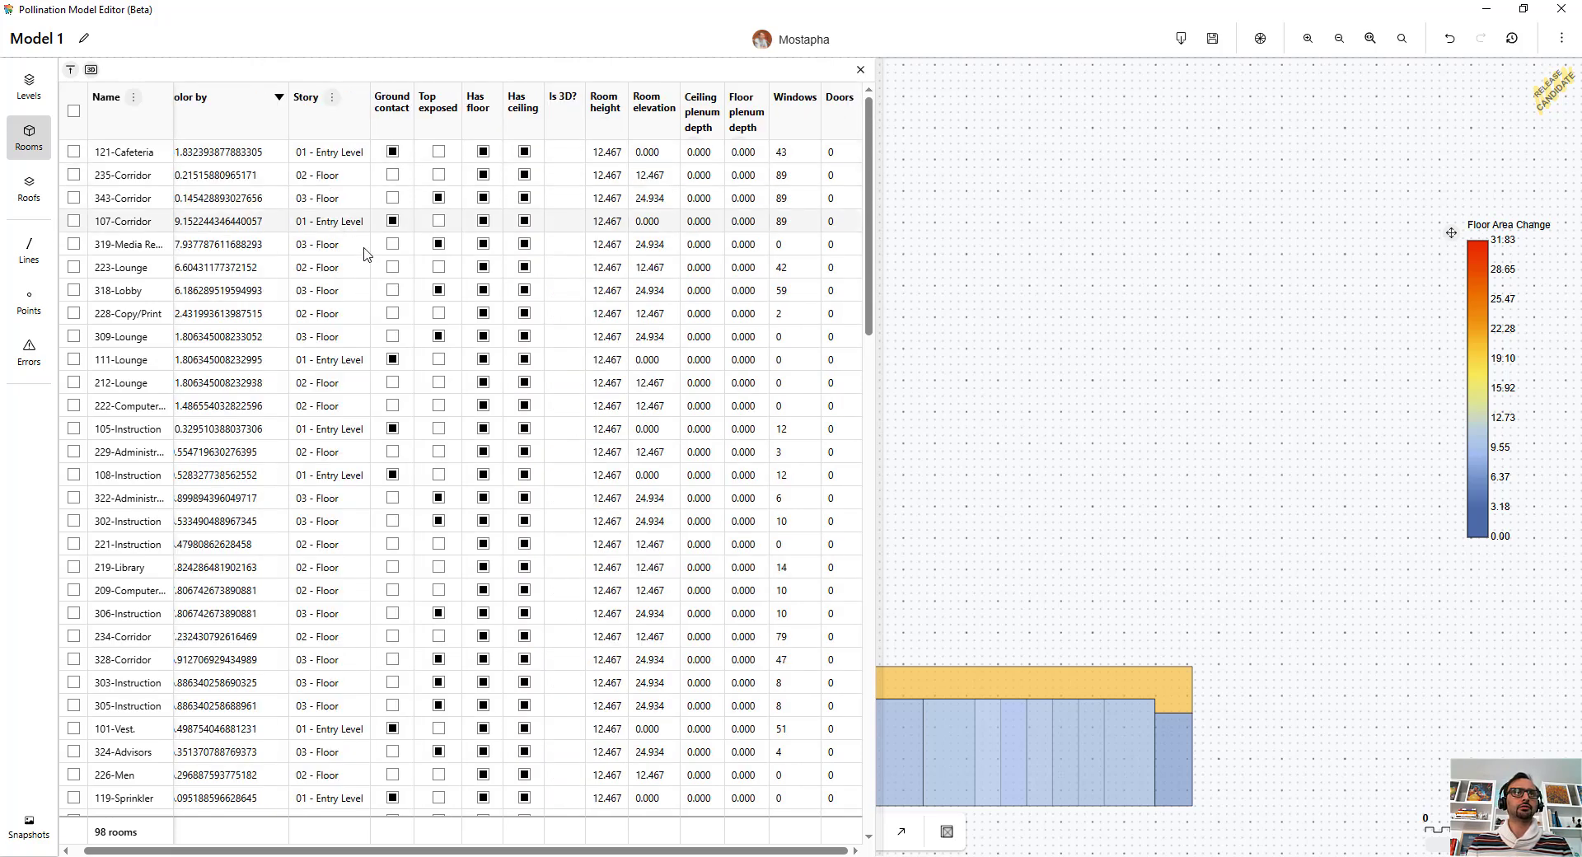
left_click_drag(514, 850, 493, 851)
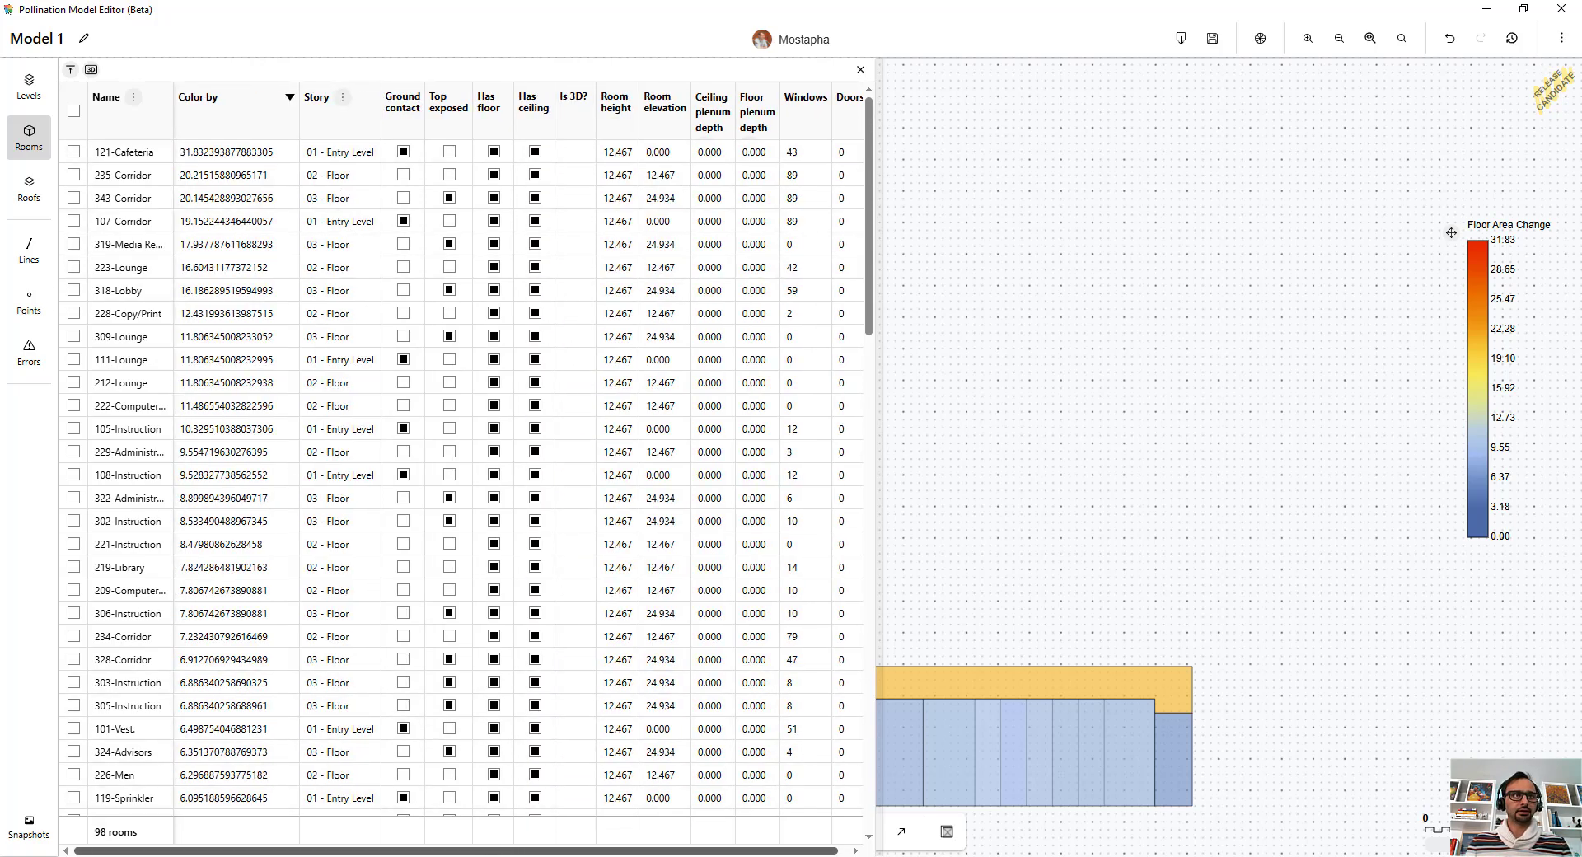
Step: Select the 121-Cafeteria room from the table to locate and inspect it in the plan
left_click(73, 151)
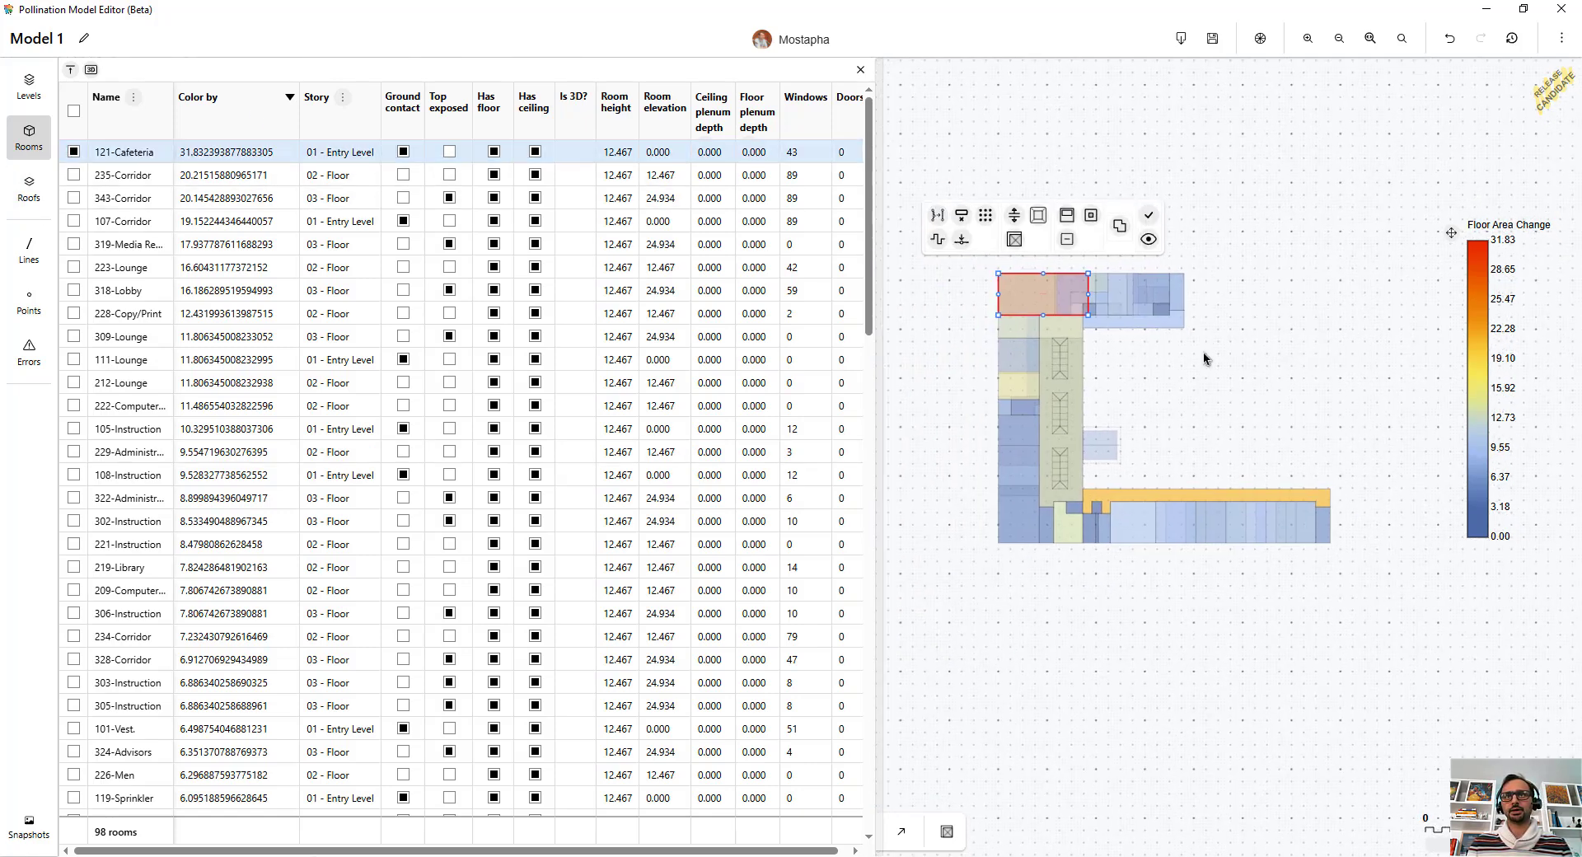
scroll(957, 274, "up", 5)
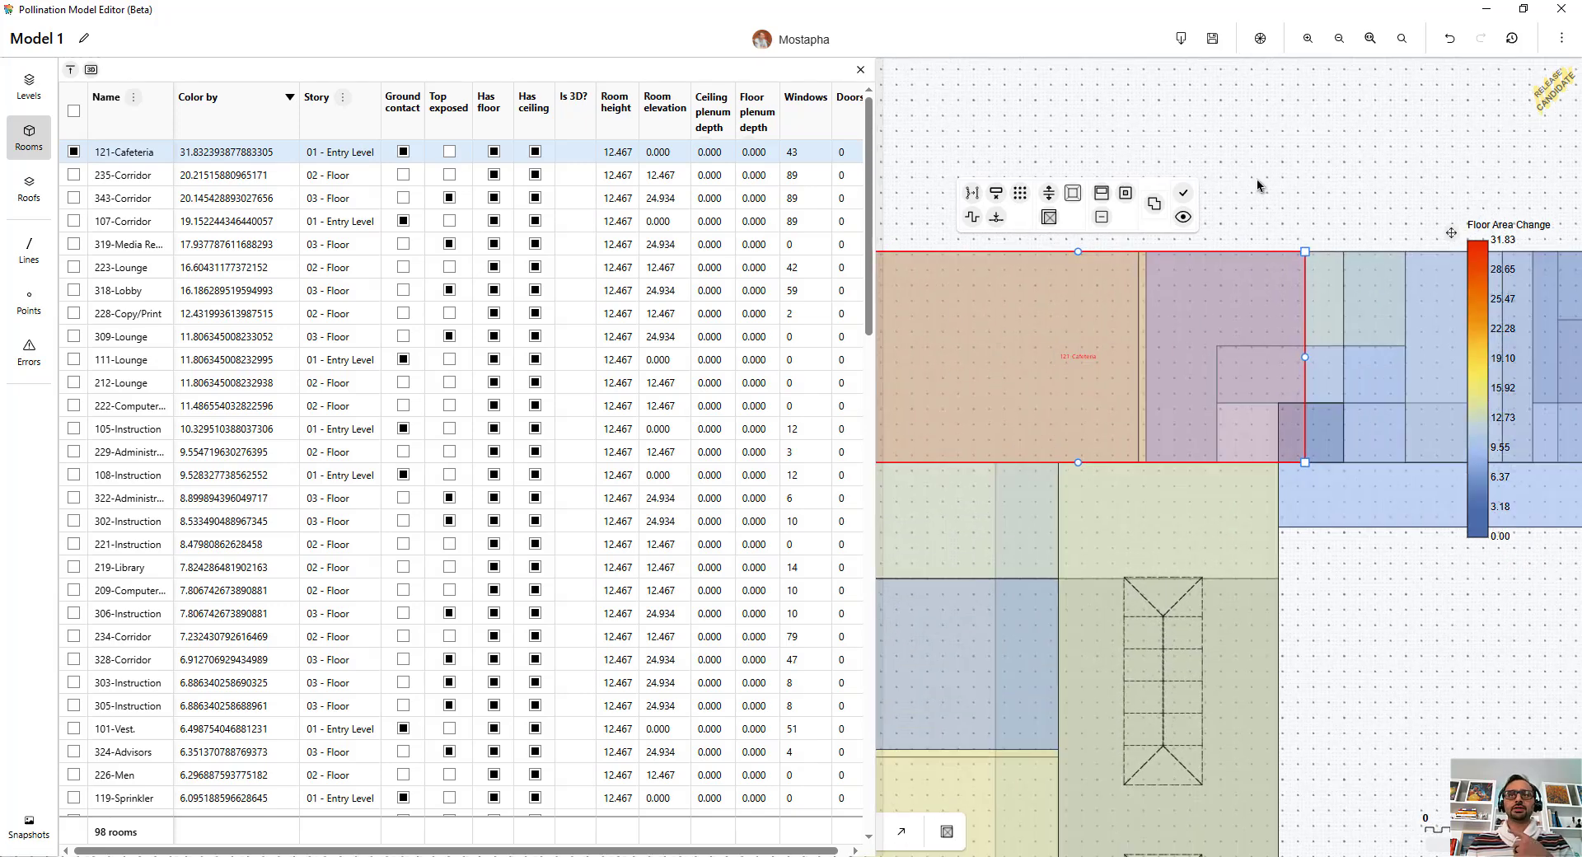
left_click(1208, 156)
left_click_drag(1198, 174, 1296, 118)
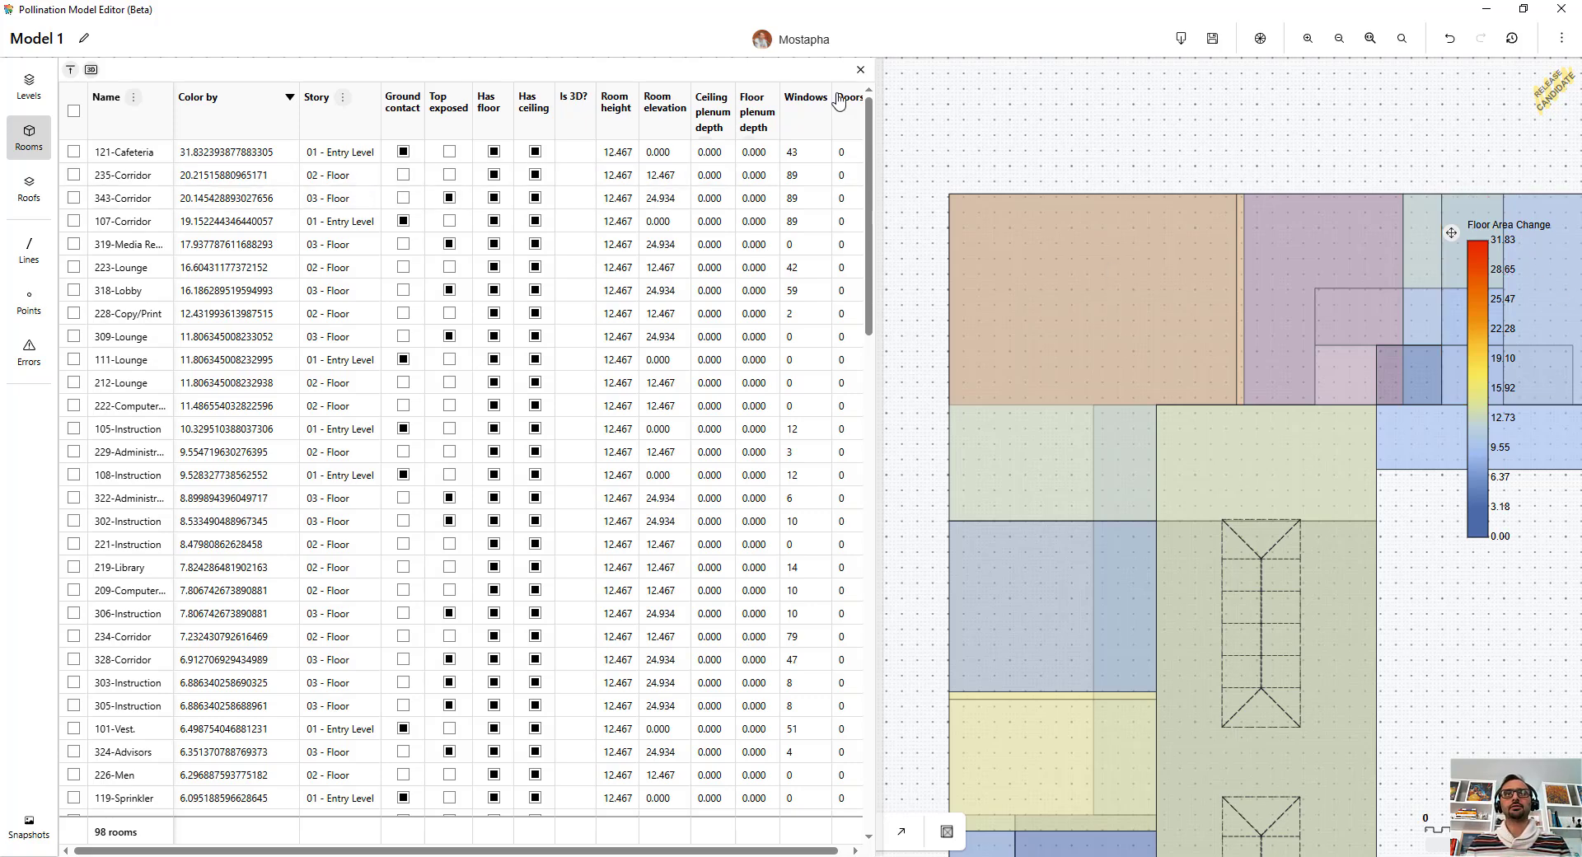
Step: Close the rooms table to show the full floor plan
left_click(860, 69)
left_click_drag(1041, 151, 660, 177)
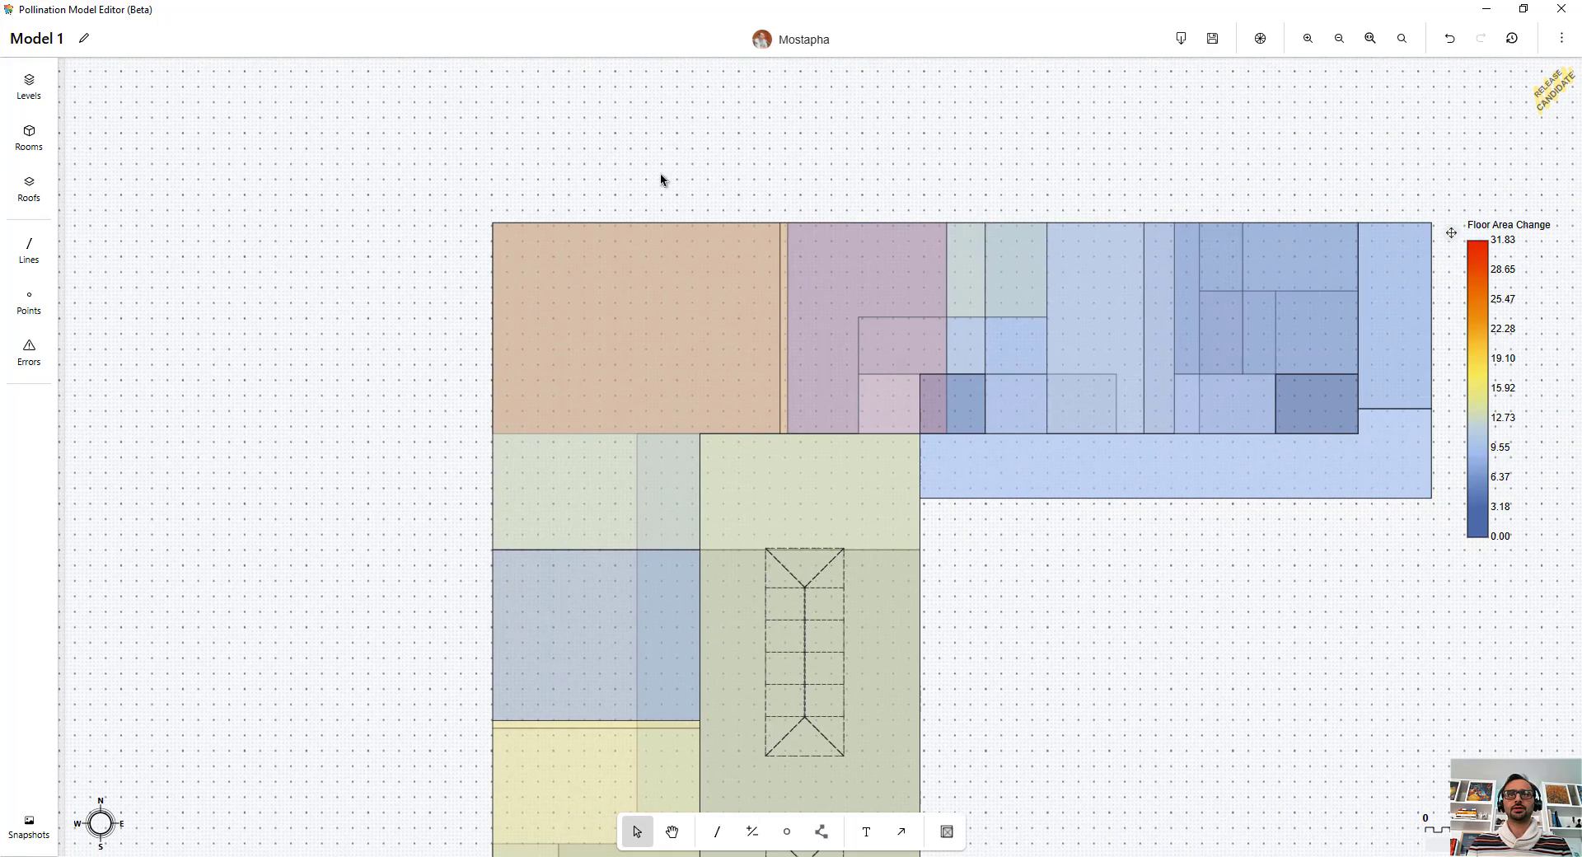
scroll(660, 179, "down", 3)
Step: Review the Color by settings for Floor Area Change, then close the panel
left_click(1259, 38)
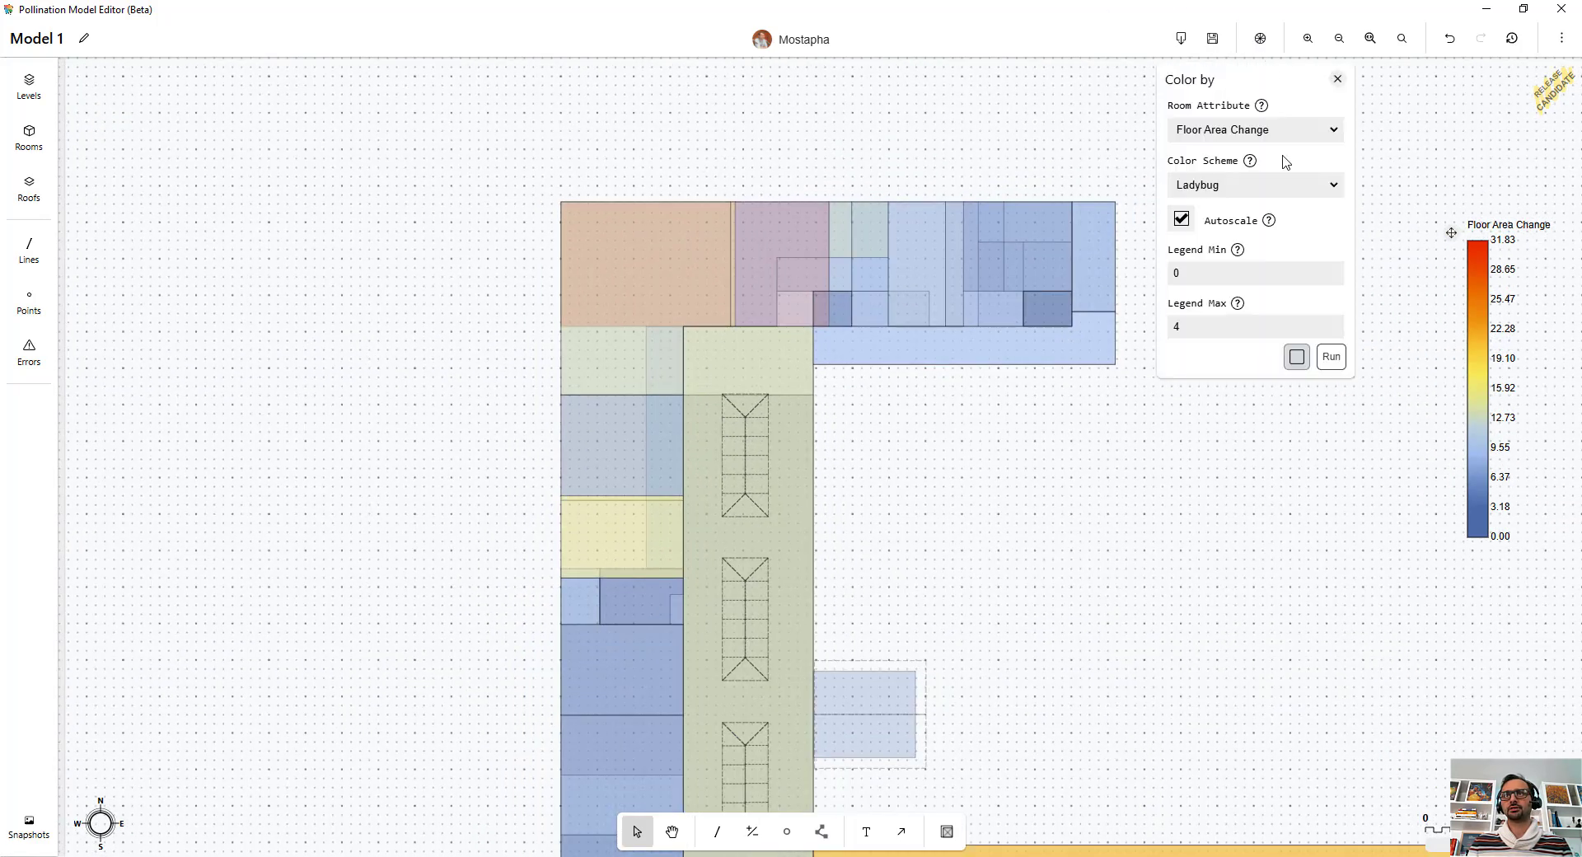
scroll(616, 182, "down", 3)
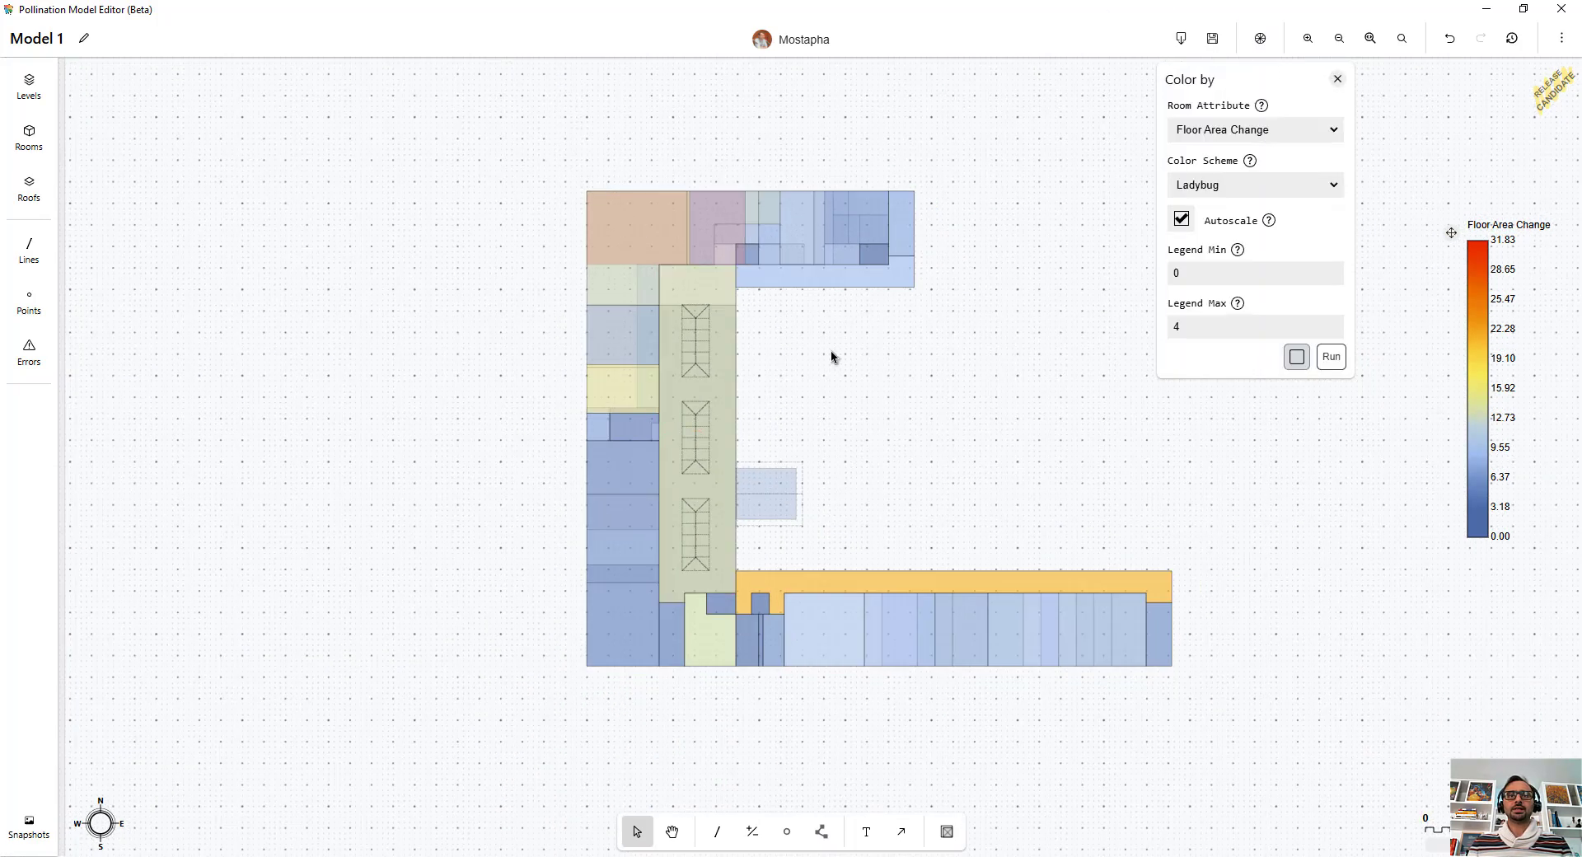
scroll(826, 360, "up", 1)
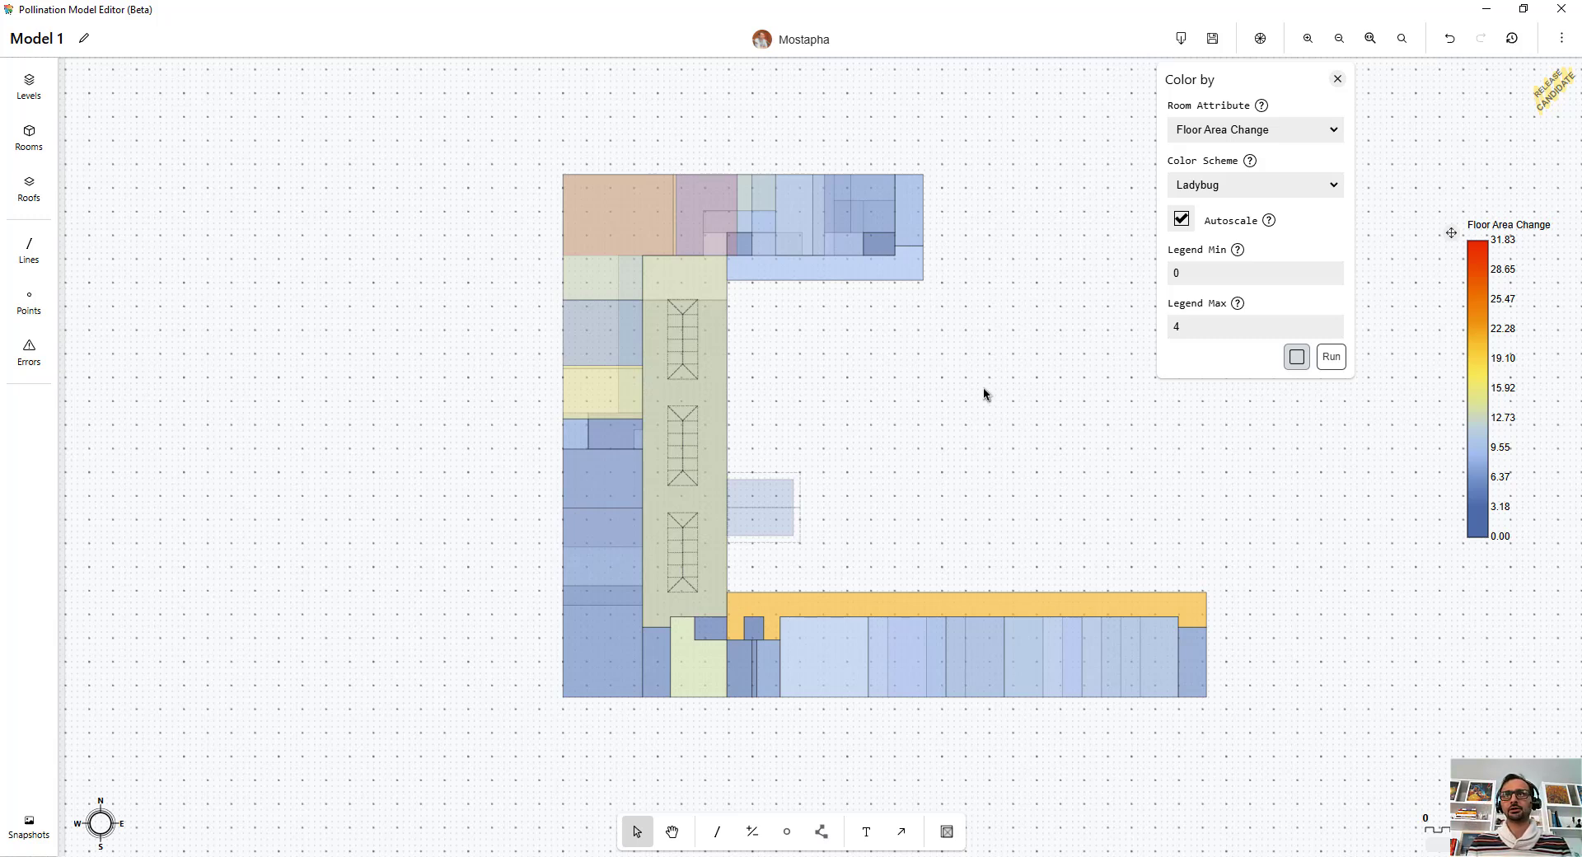
left_click(1336, 79)
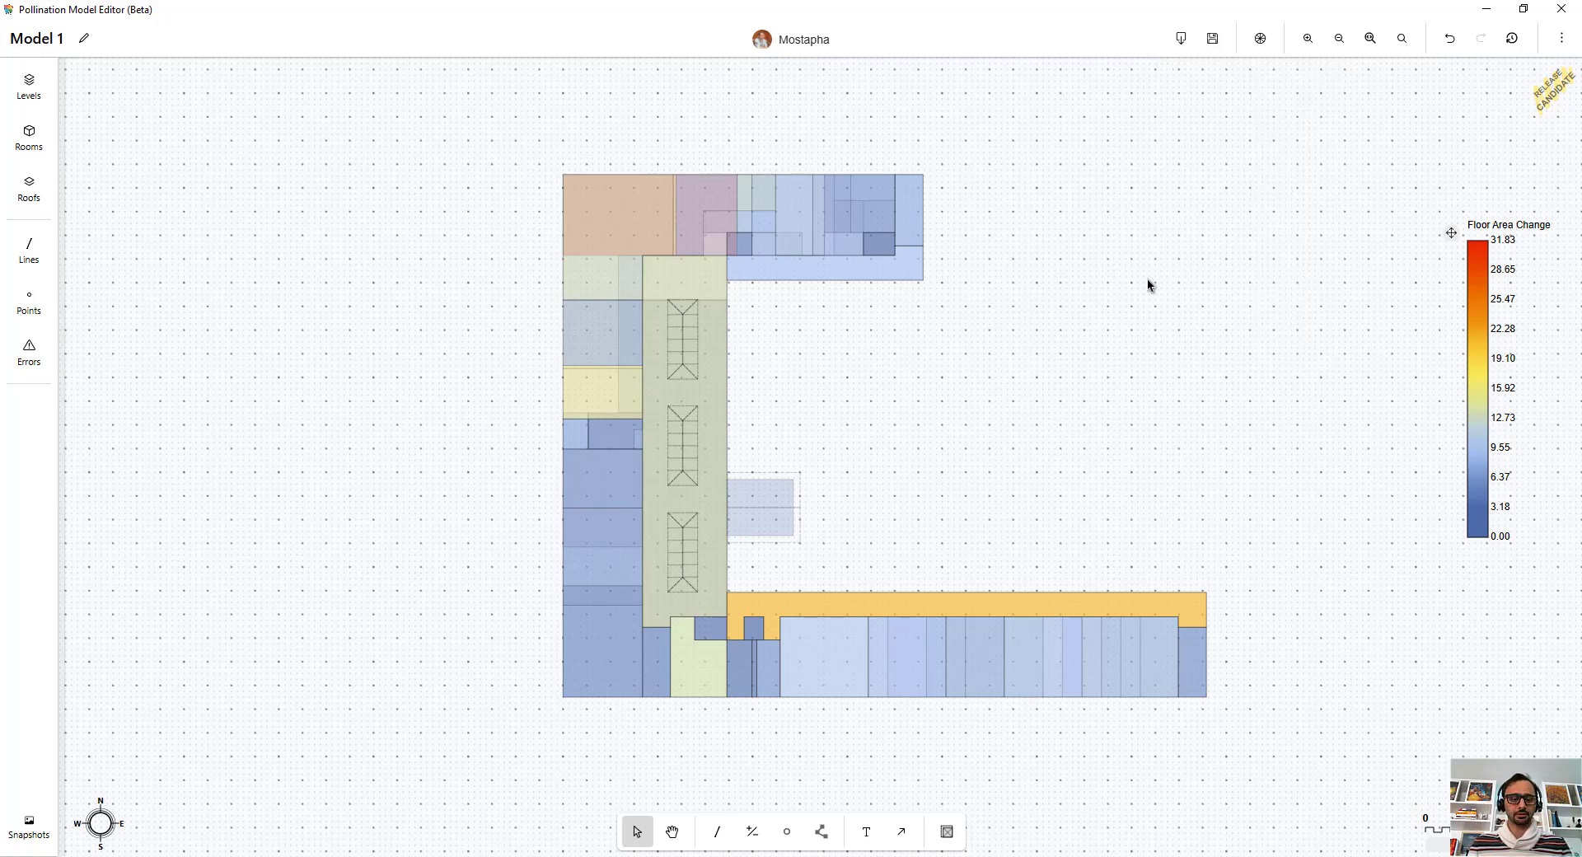
Step: Undo the last two edits to restore the original room geometry
key("ctrl+z")
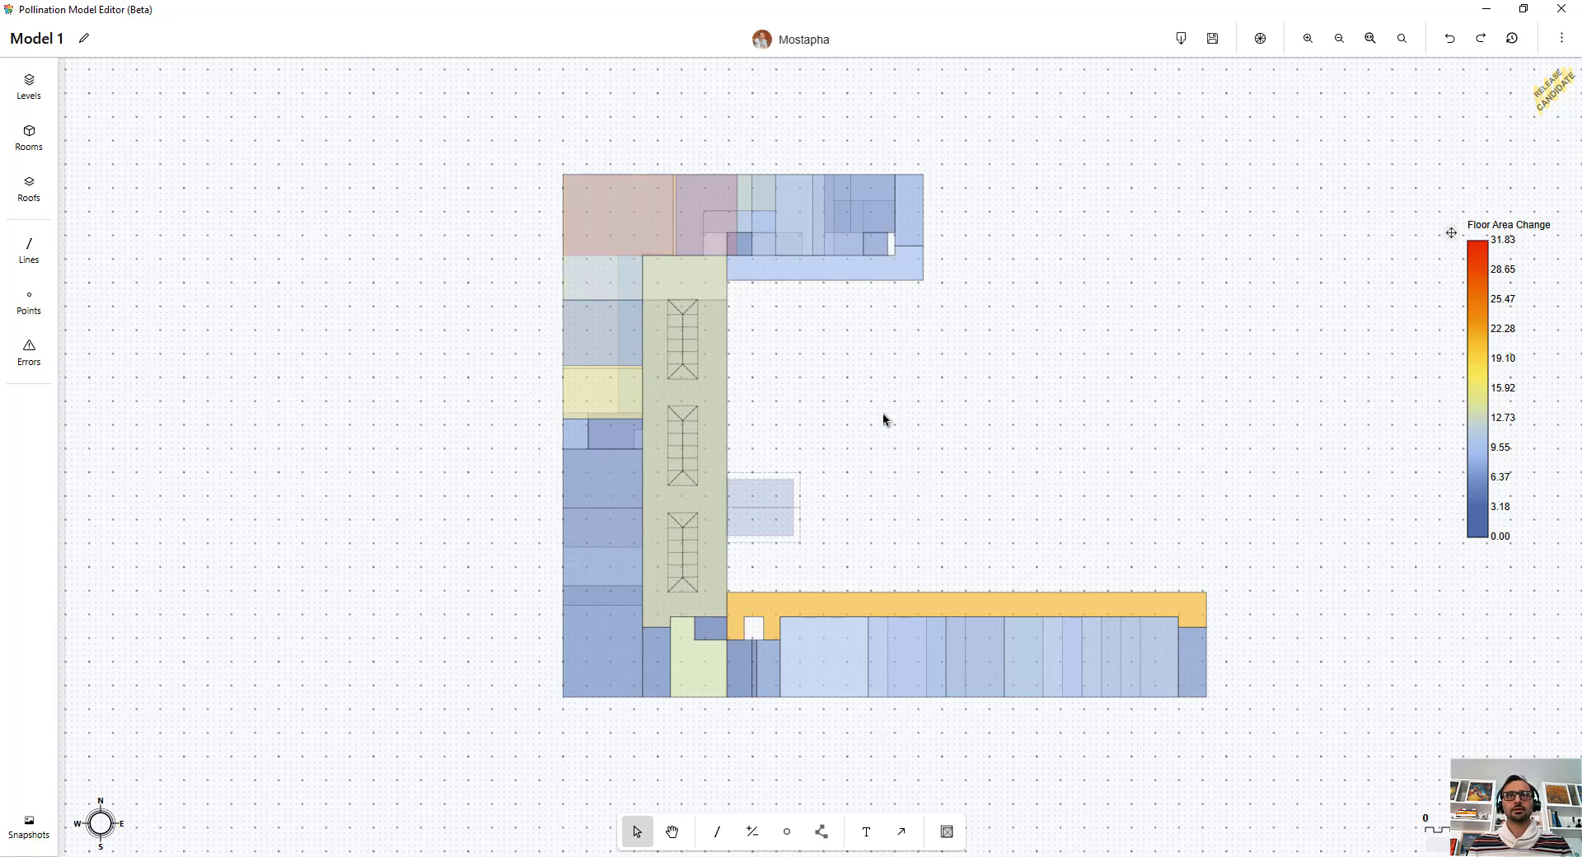
key("ctrl+z")
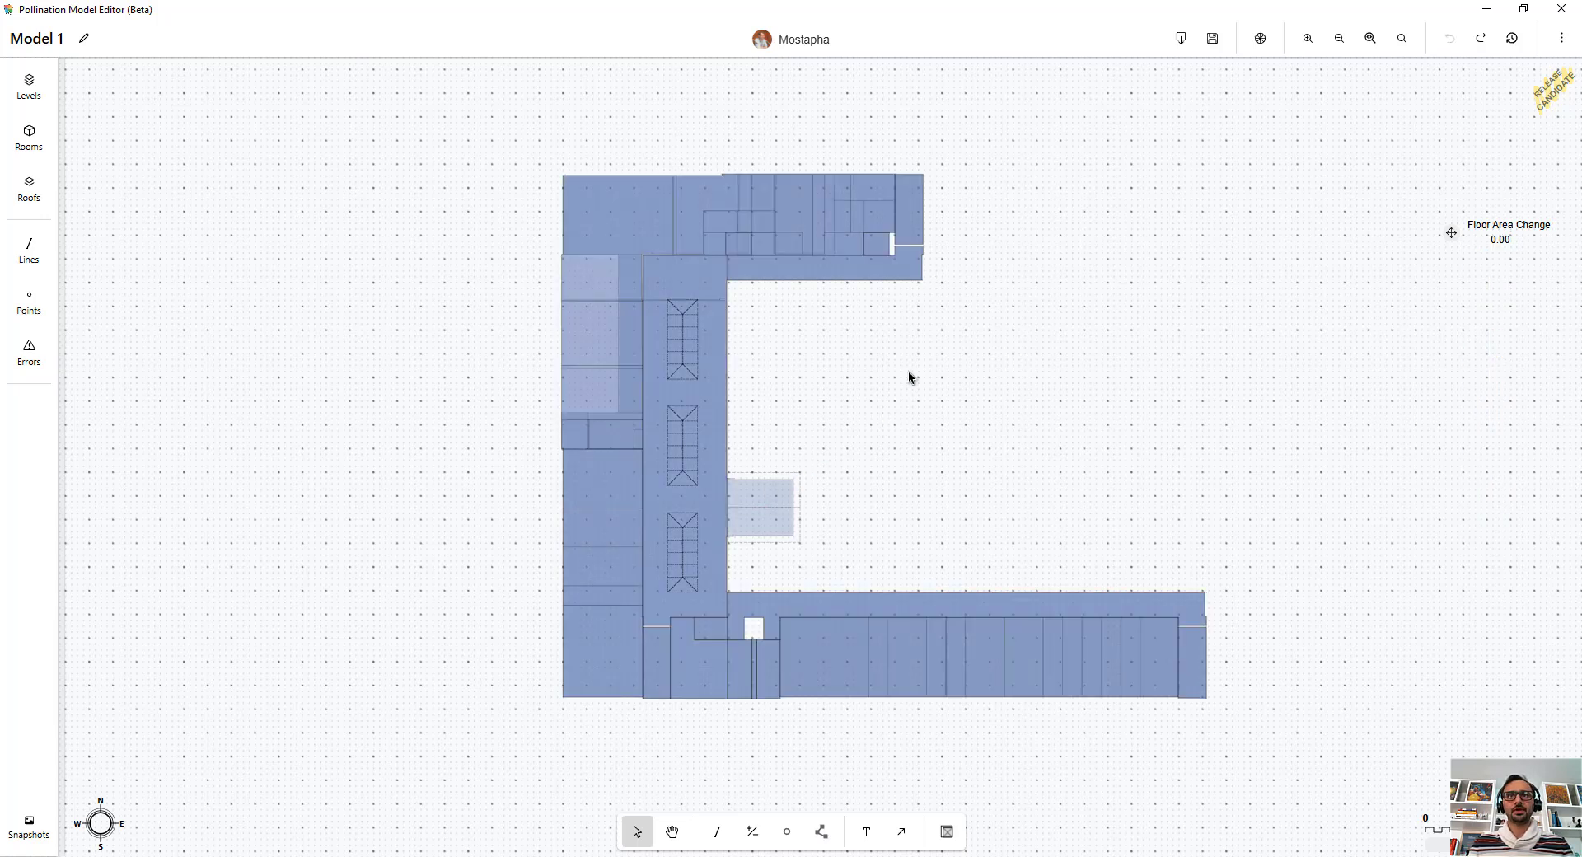
scroll(908, 369, "up", 2)
scroll(832, 434, "down", 1)
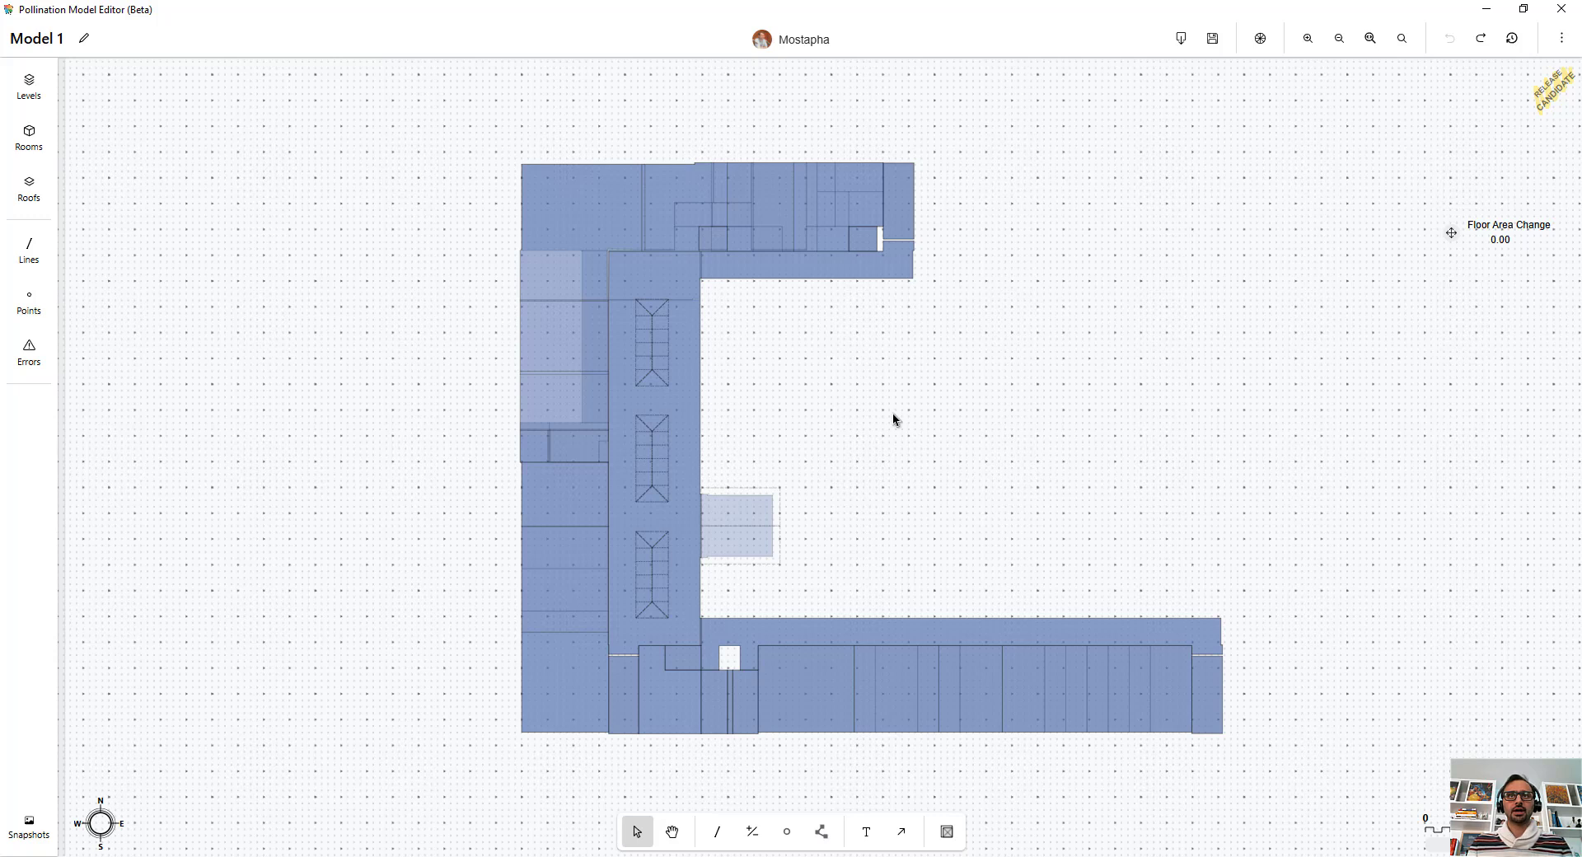
middle_click_drag(894, 420, 863, 408)
Step: Select all rooms and run Auto align with a distance of 1 ft
key("ctrl+a")
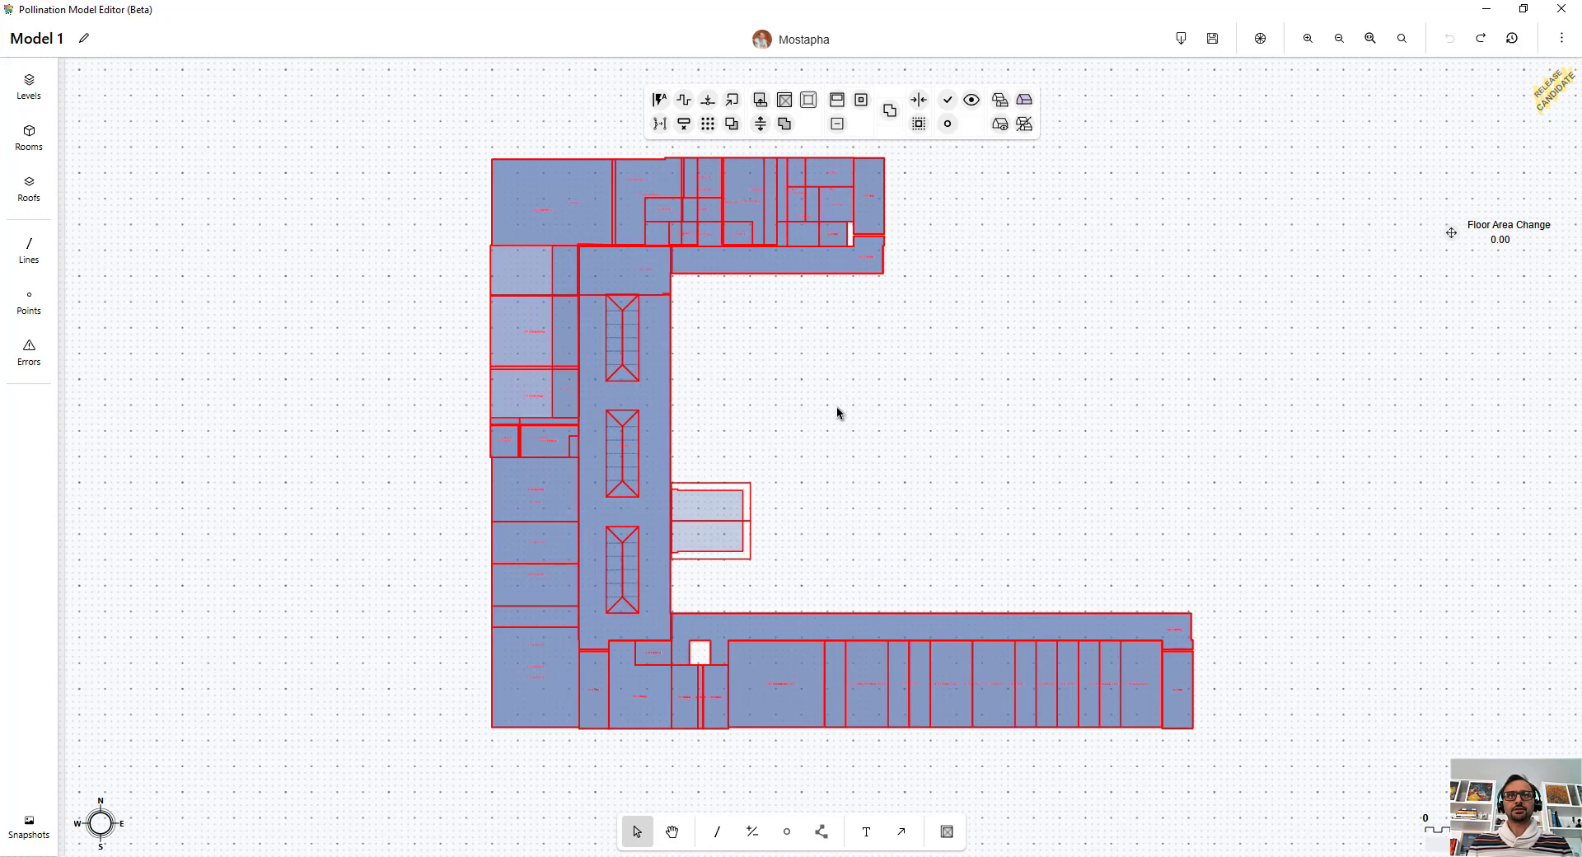
left_click(657, 102)
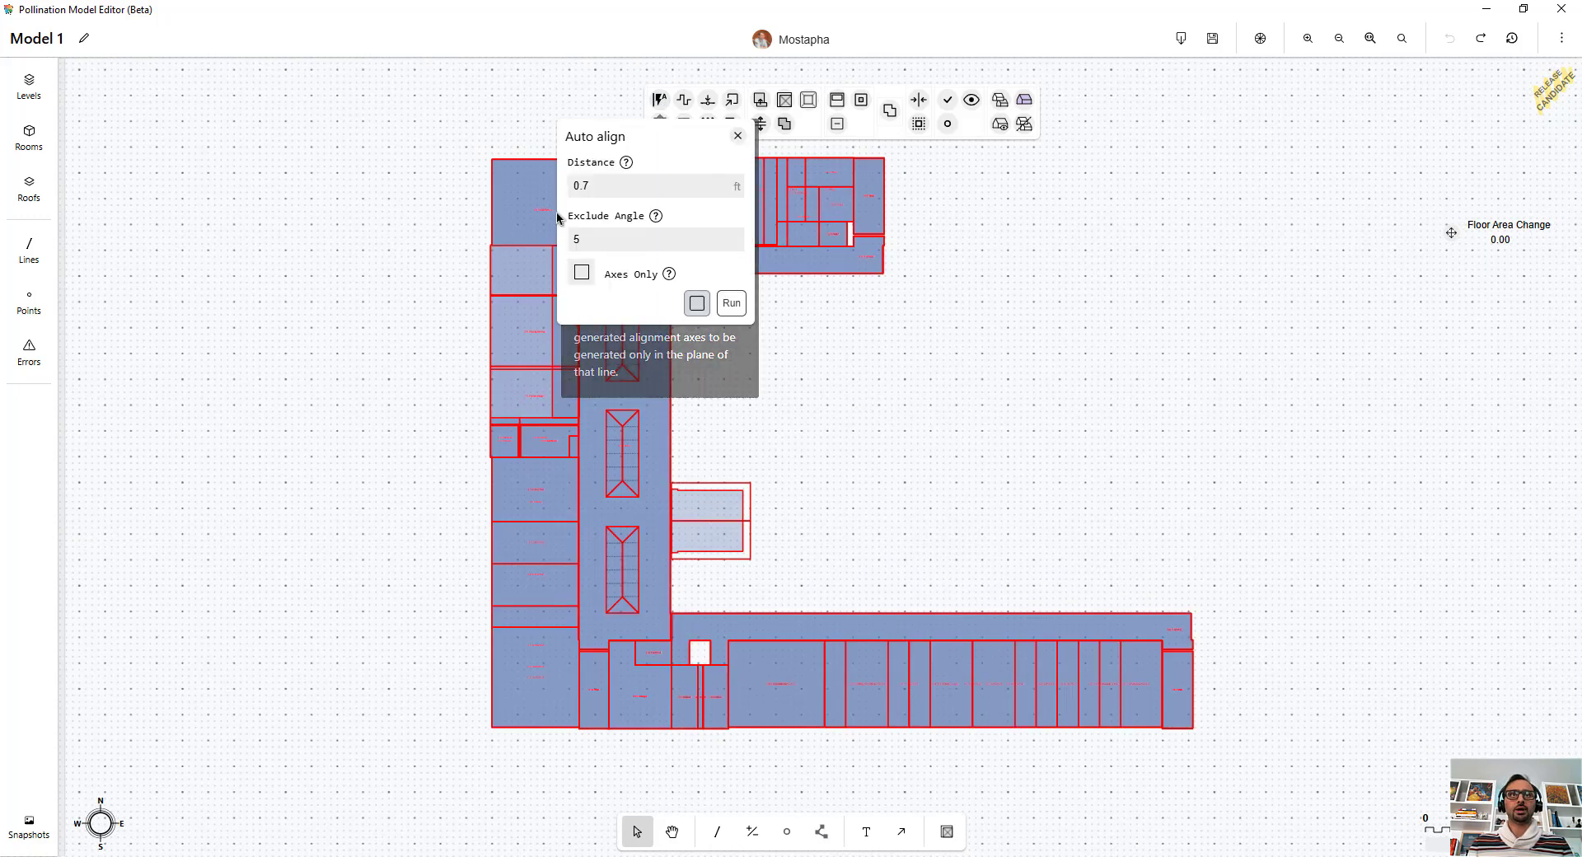
left_click(569, 187)
key("ctrl+a")
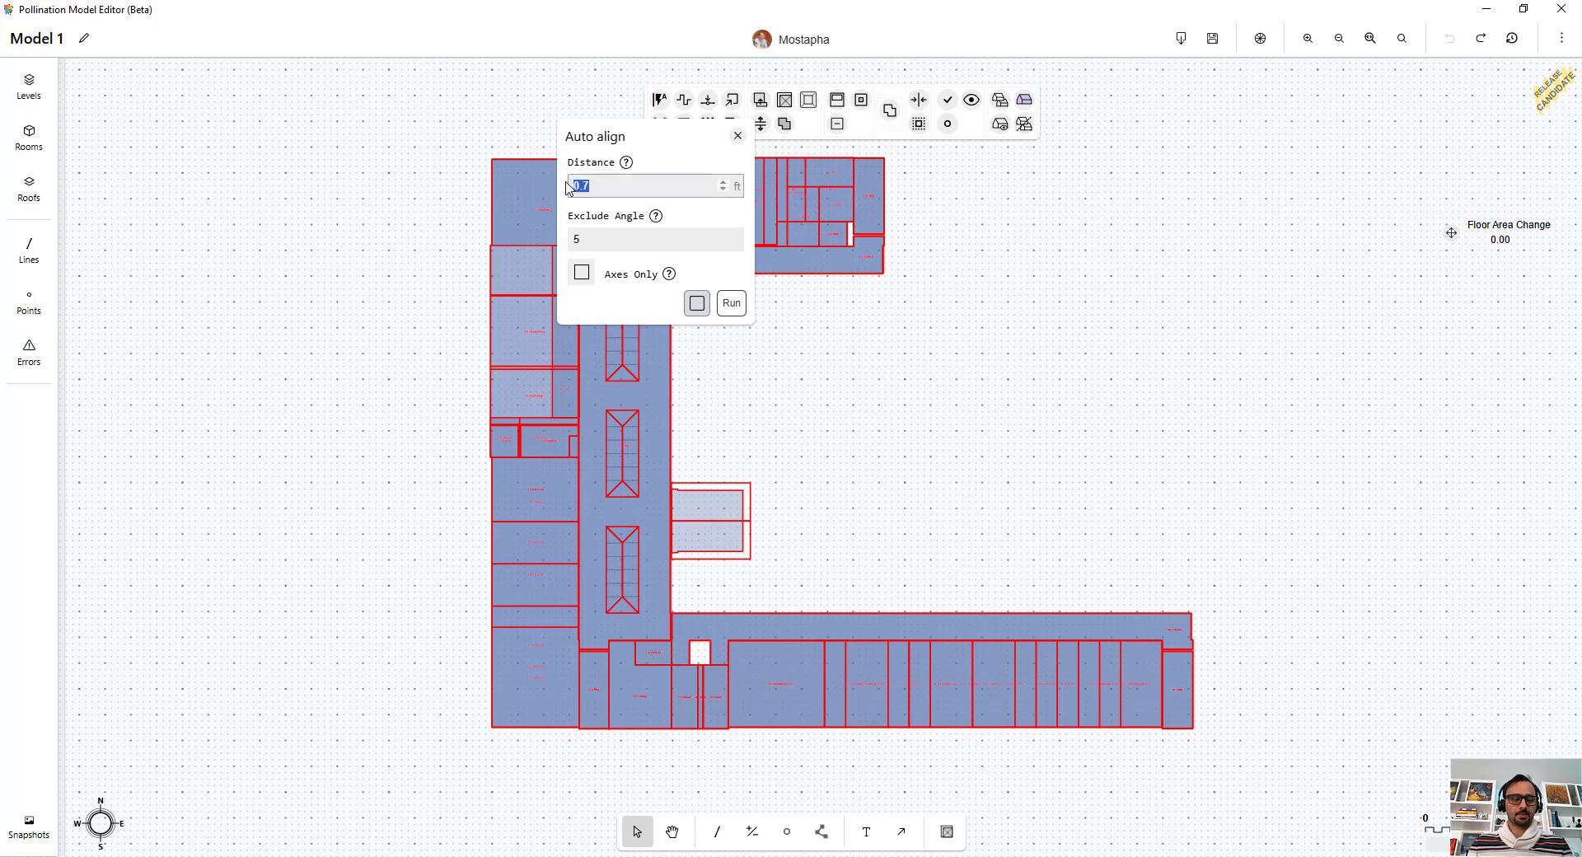
type("1")
left_click(739, 307)
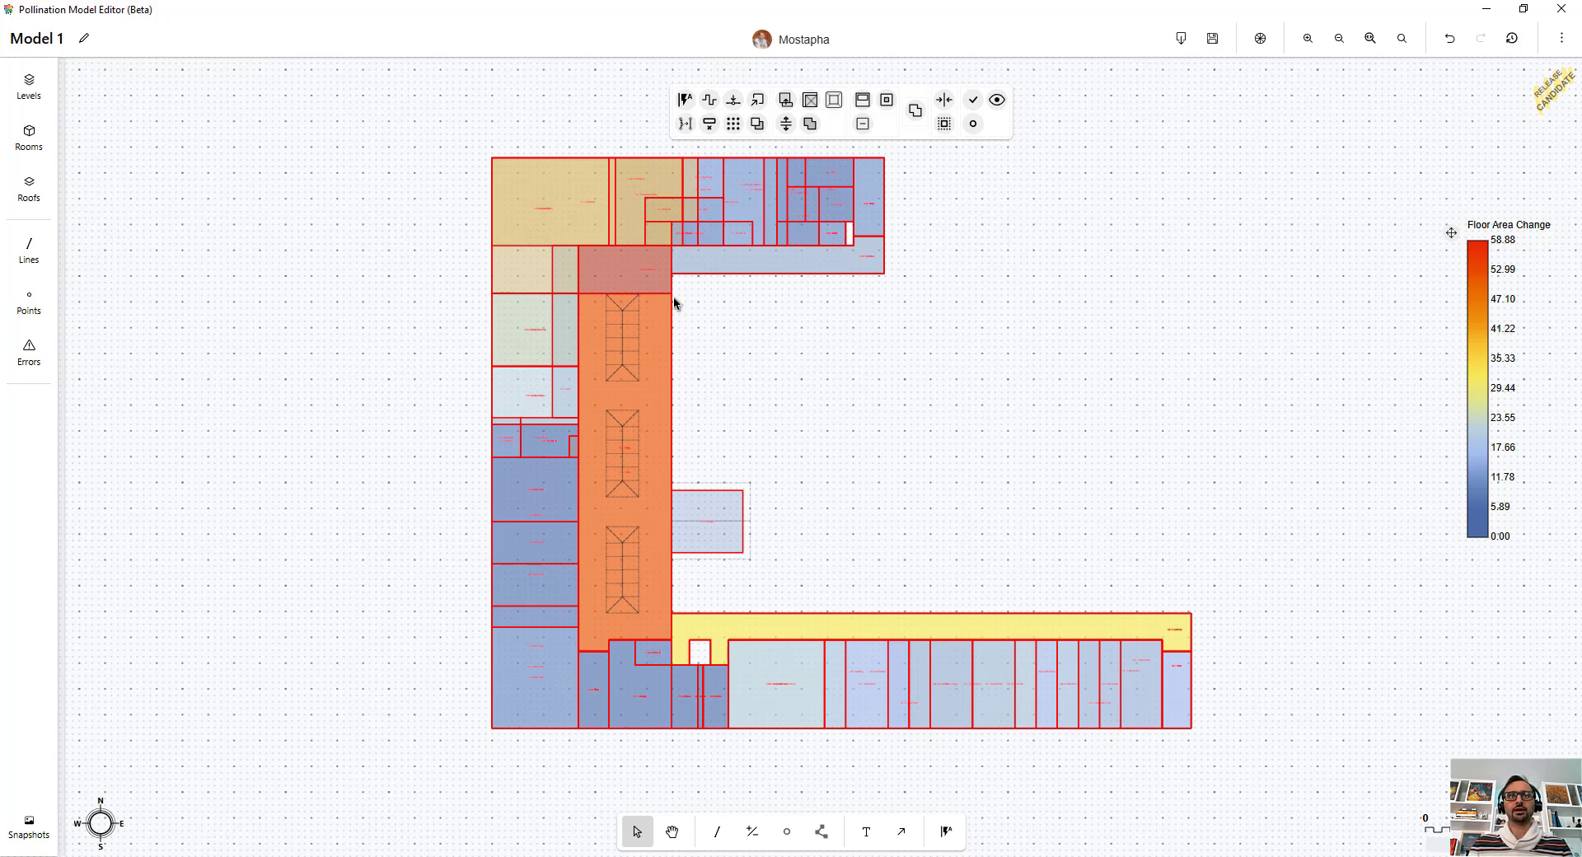
Step: Select the central corridor and zoom in to compare its outline before and after alignment
left_click(645, 274)
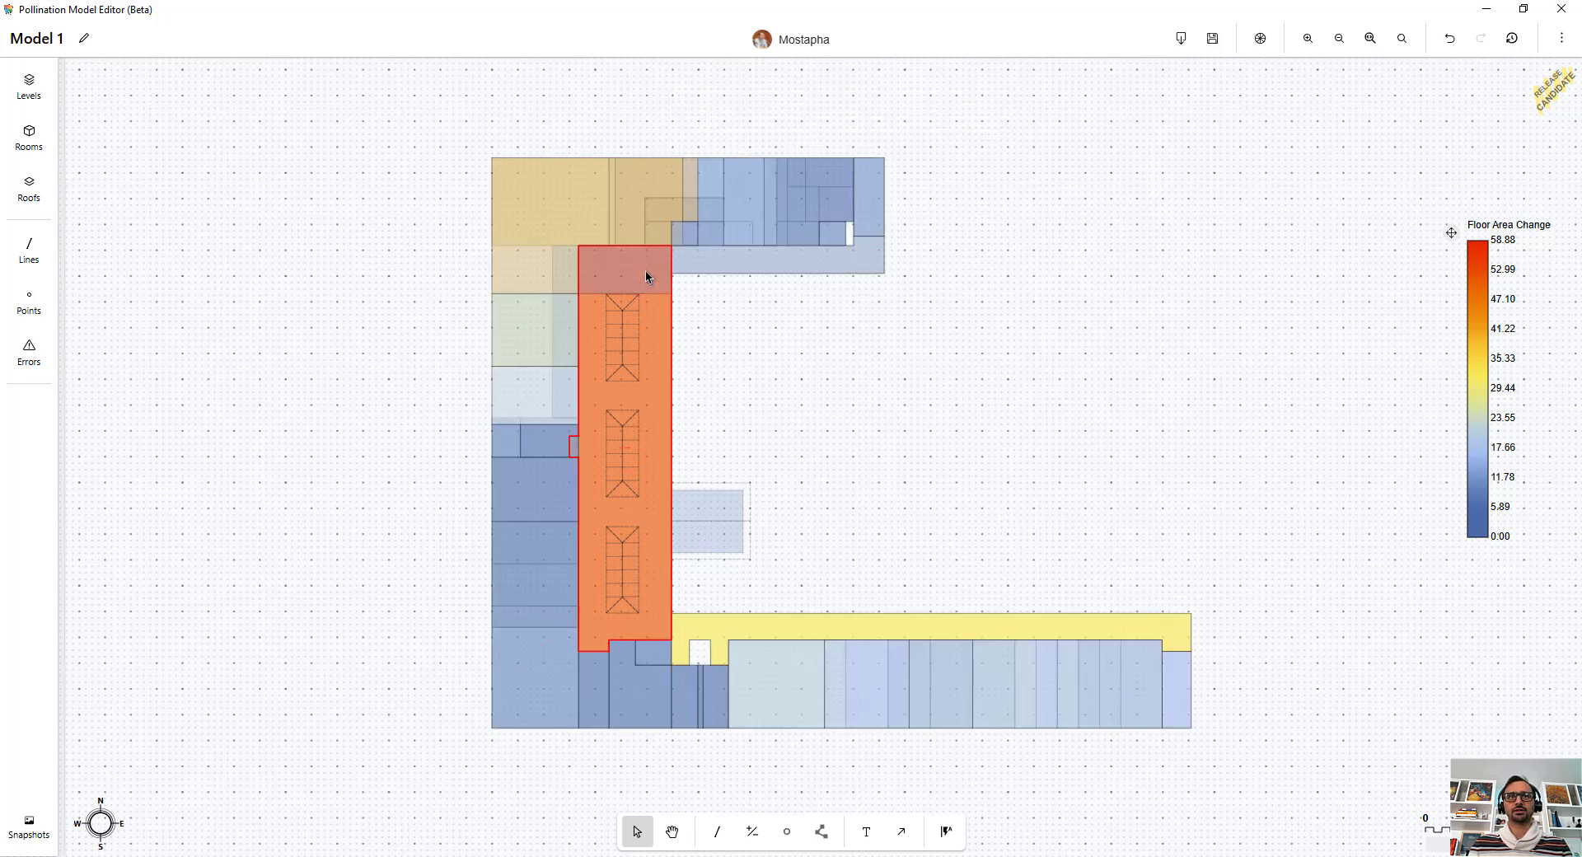
left_click(862, 396)
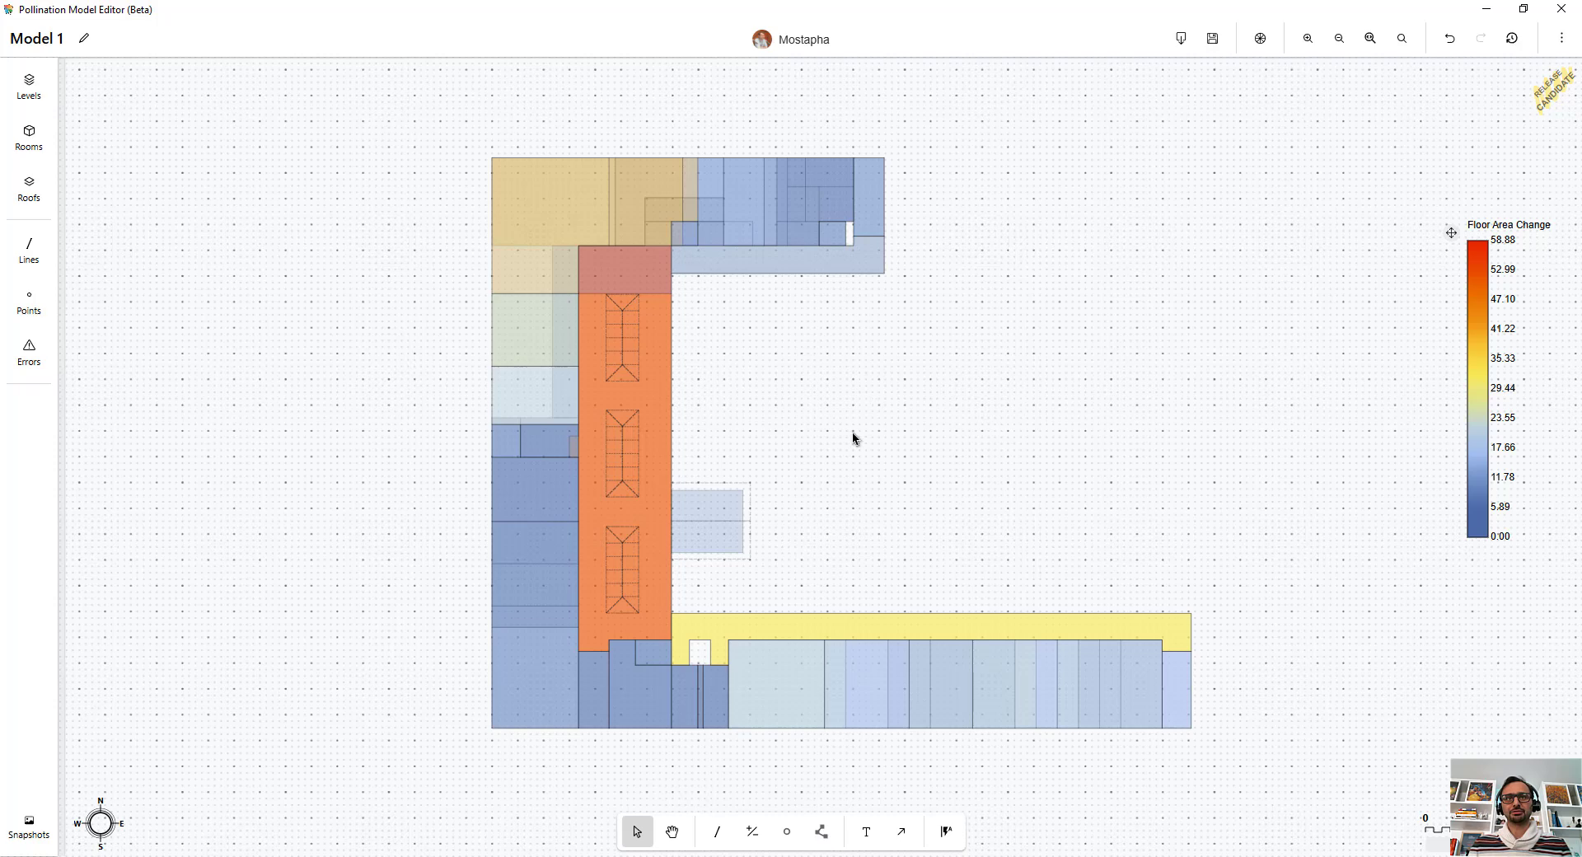
scroll(550, 420, "up", 10)
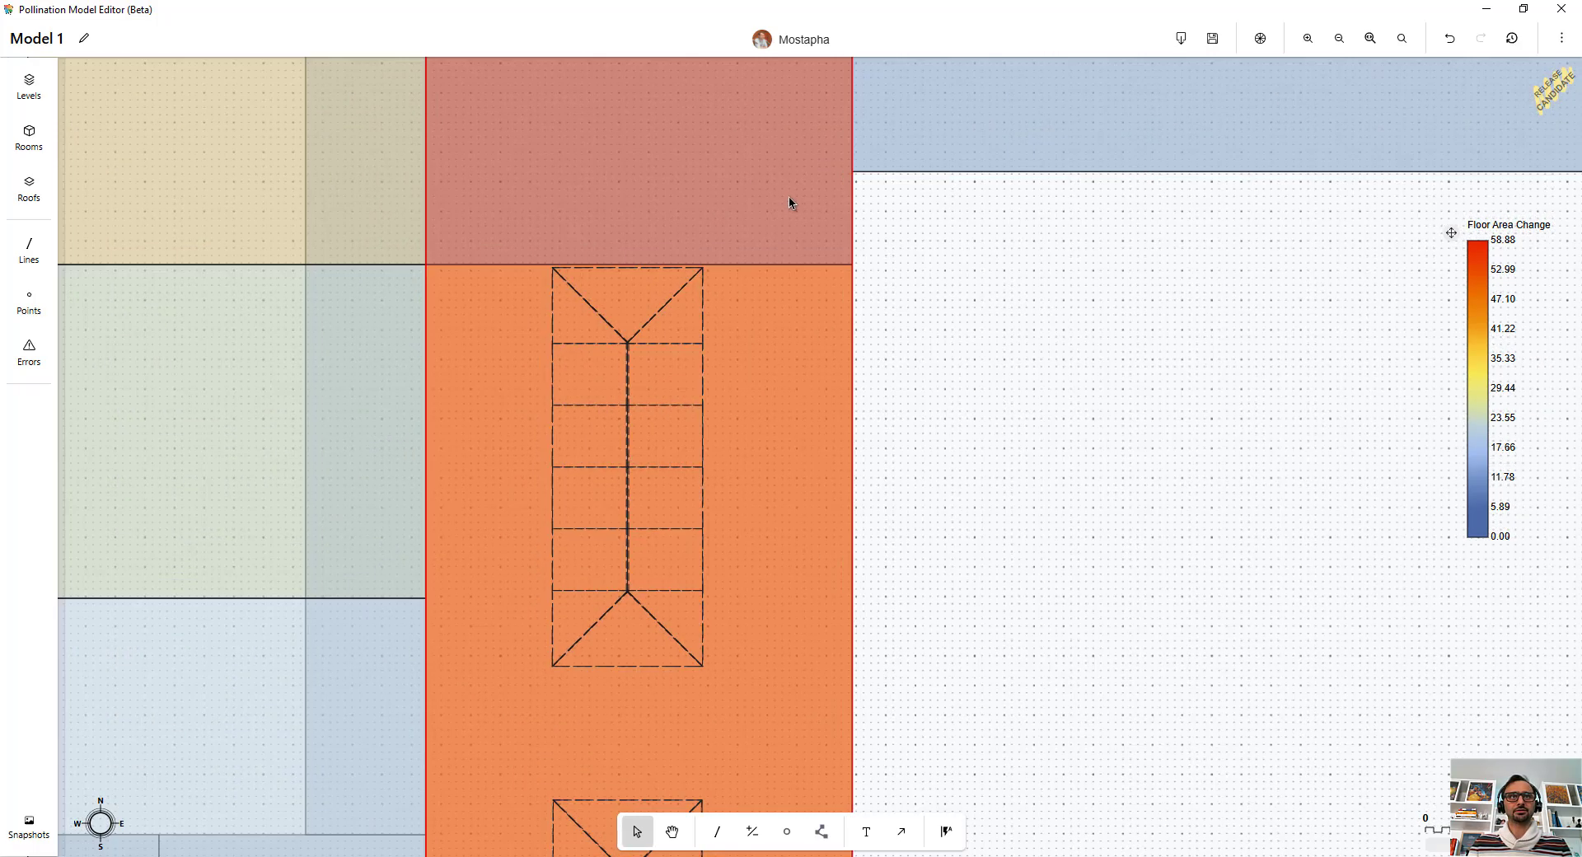
scroll(884, 344, "down", 1)
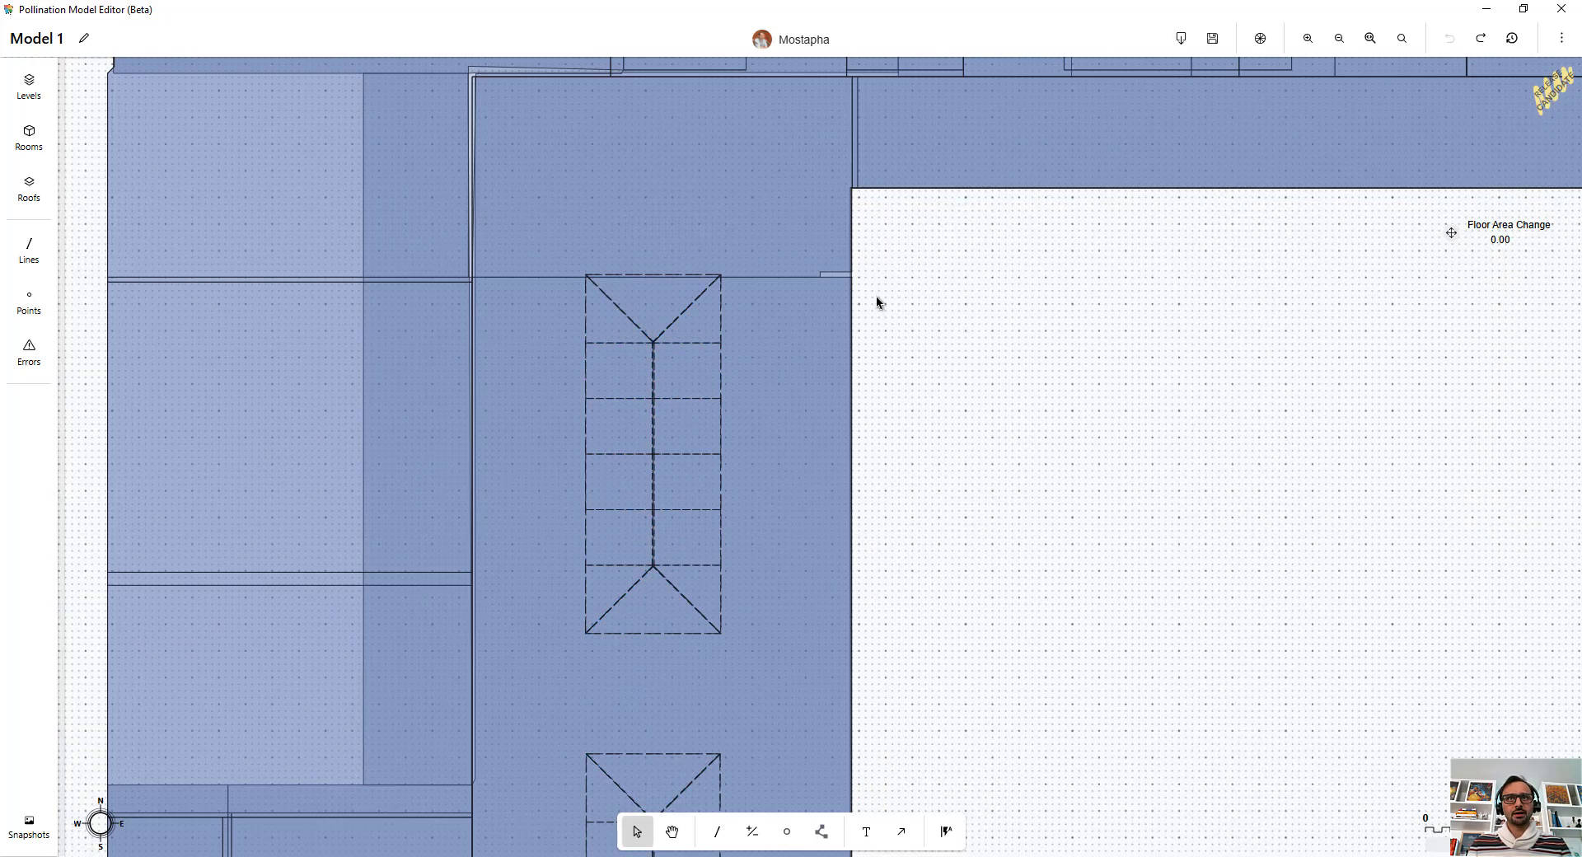
scroll(854, 276, "up", 3)
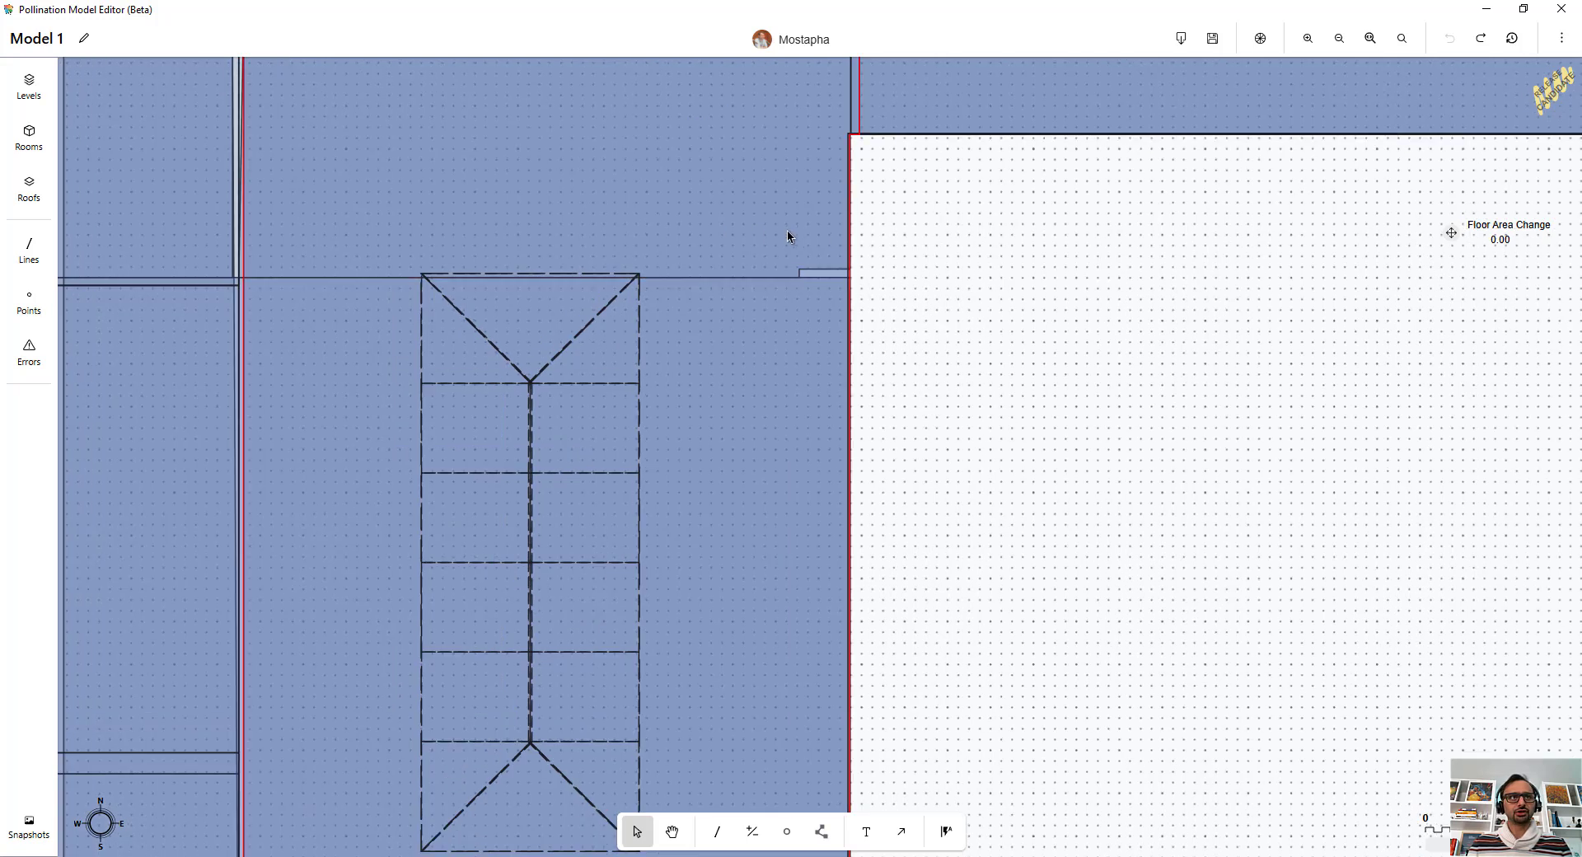
key("ctrl+y")
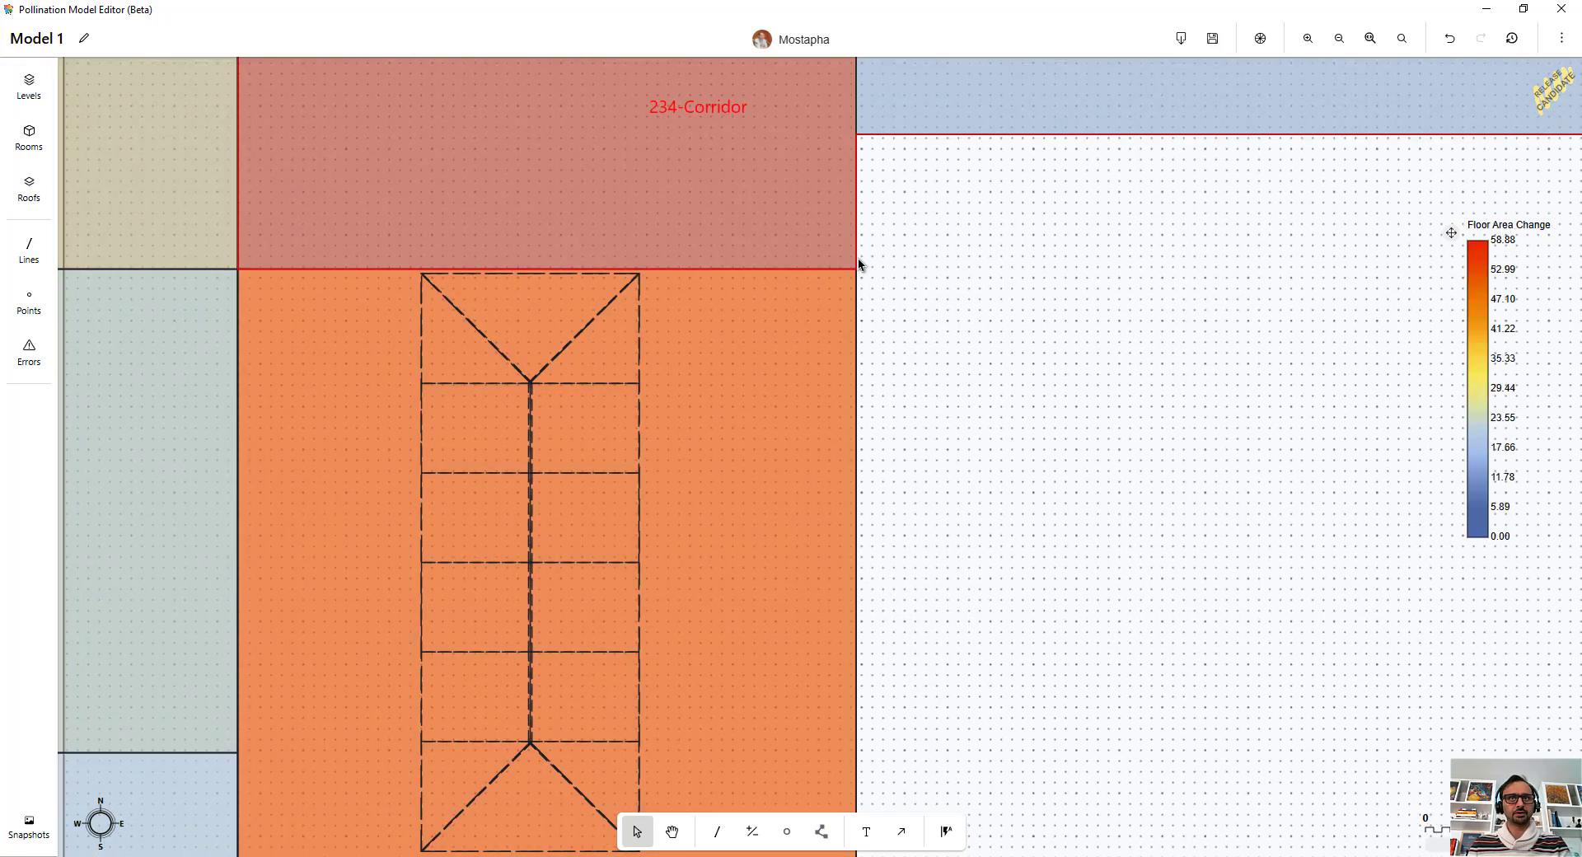
scroll(803, 195, "down", 3)
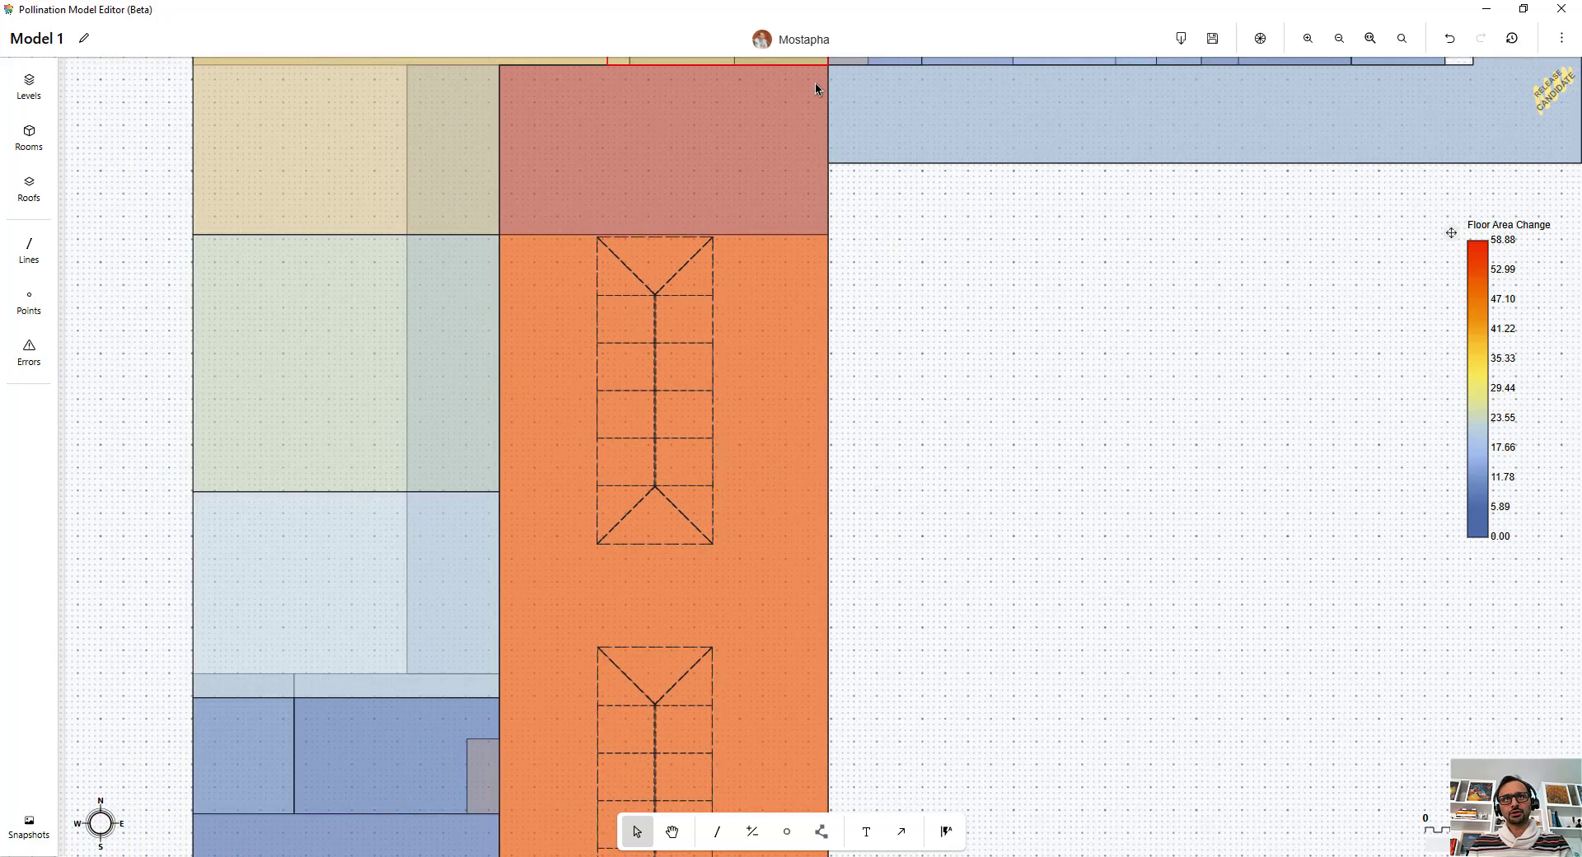
scroll(749, 379, "down", 5)
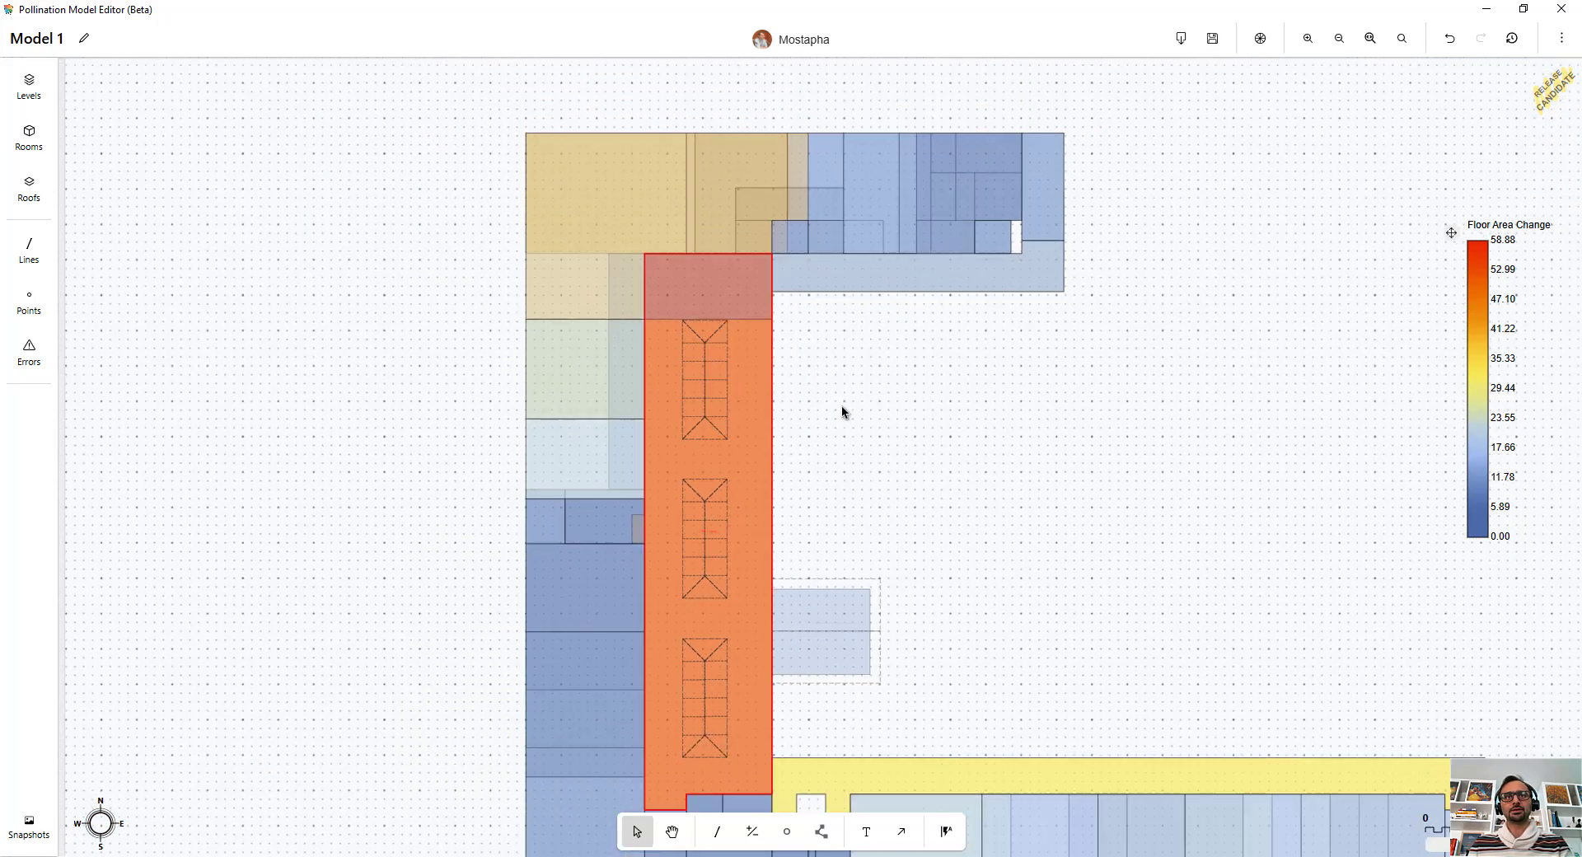
Step: Undo the auto alignment
key("ctrl+z")
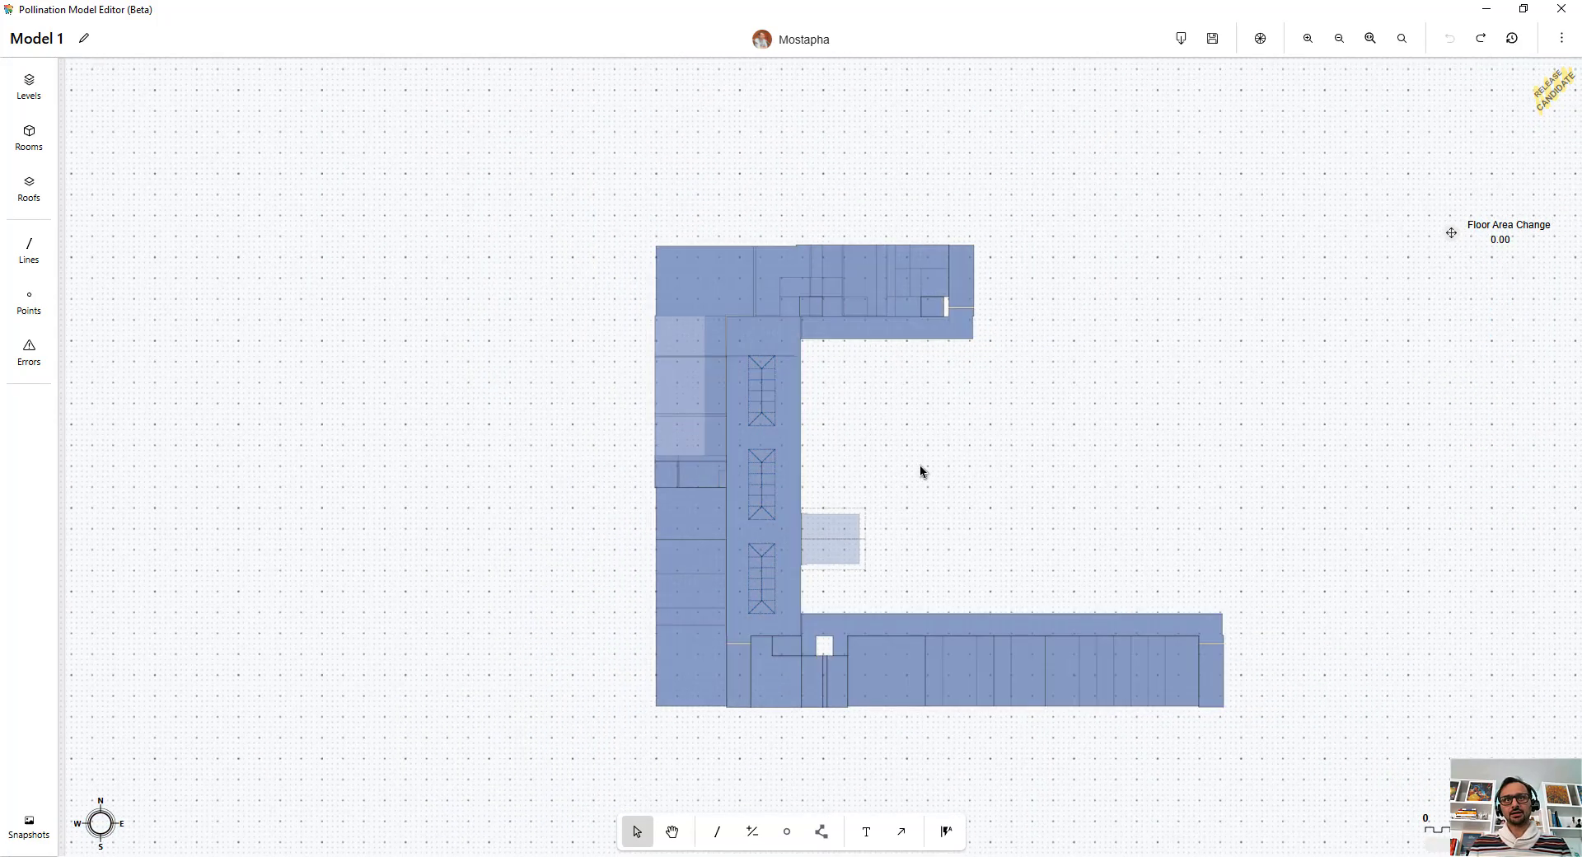
middle_click_drag(920, 463, 818, 401)
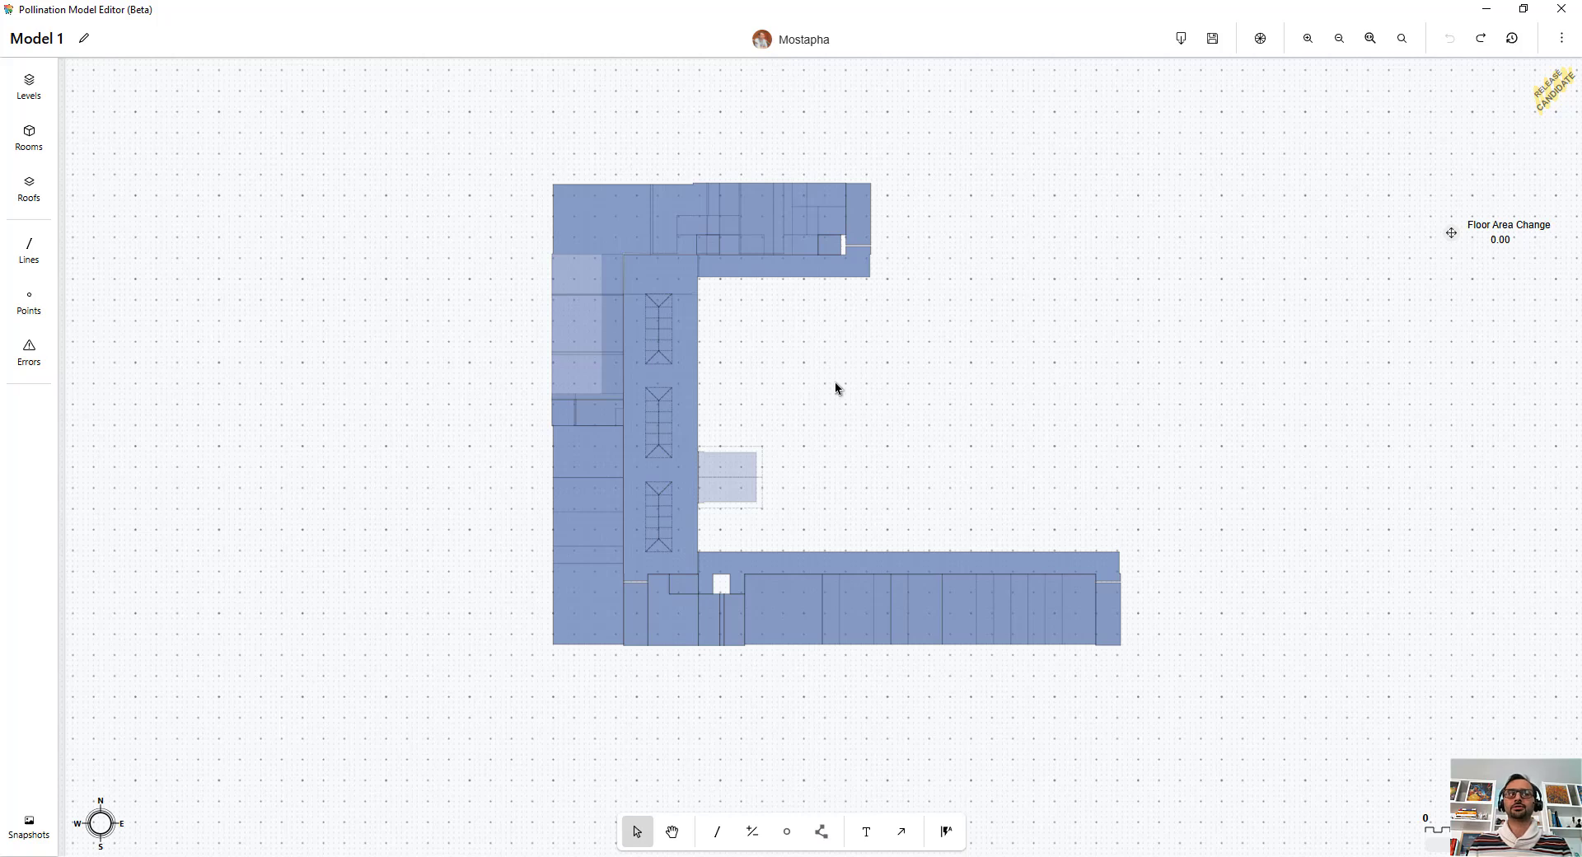
scroll(788, 590, "up", 1)
middle_click_drag(815, 452, 832, 472)
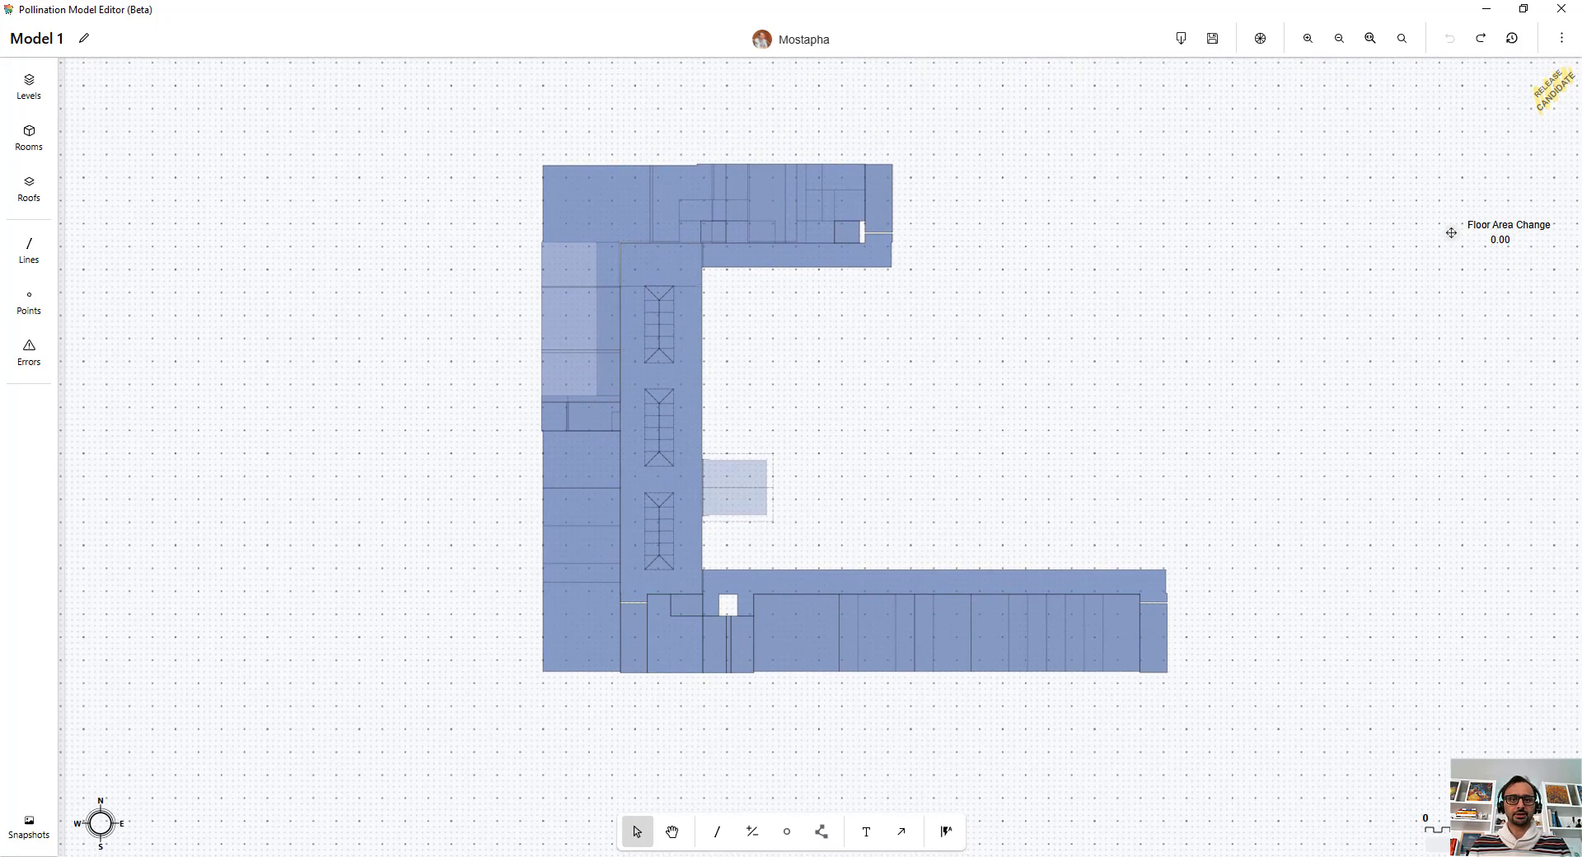
Step: Open a different building model in the editor
mouse_move(579, 855)
left_click(529, 803)
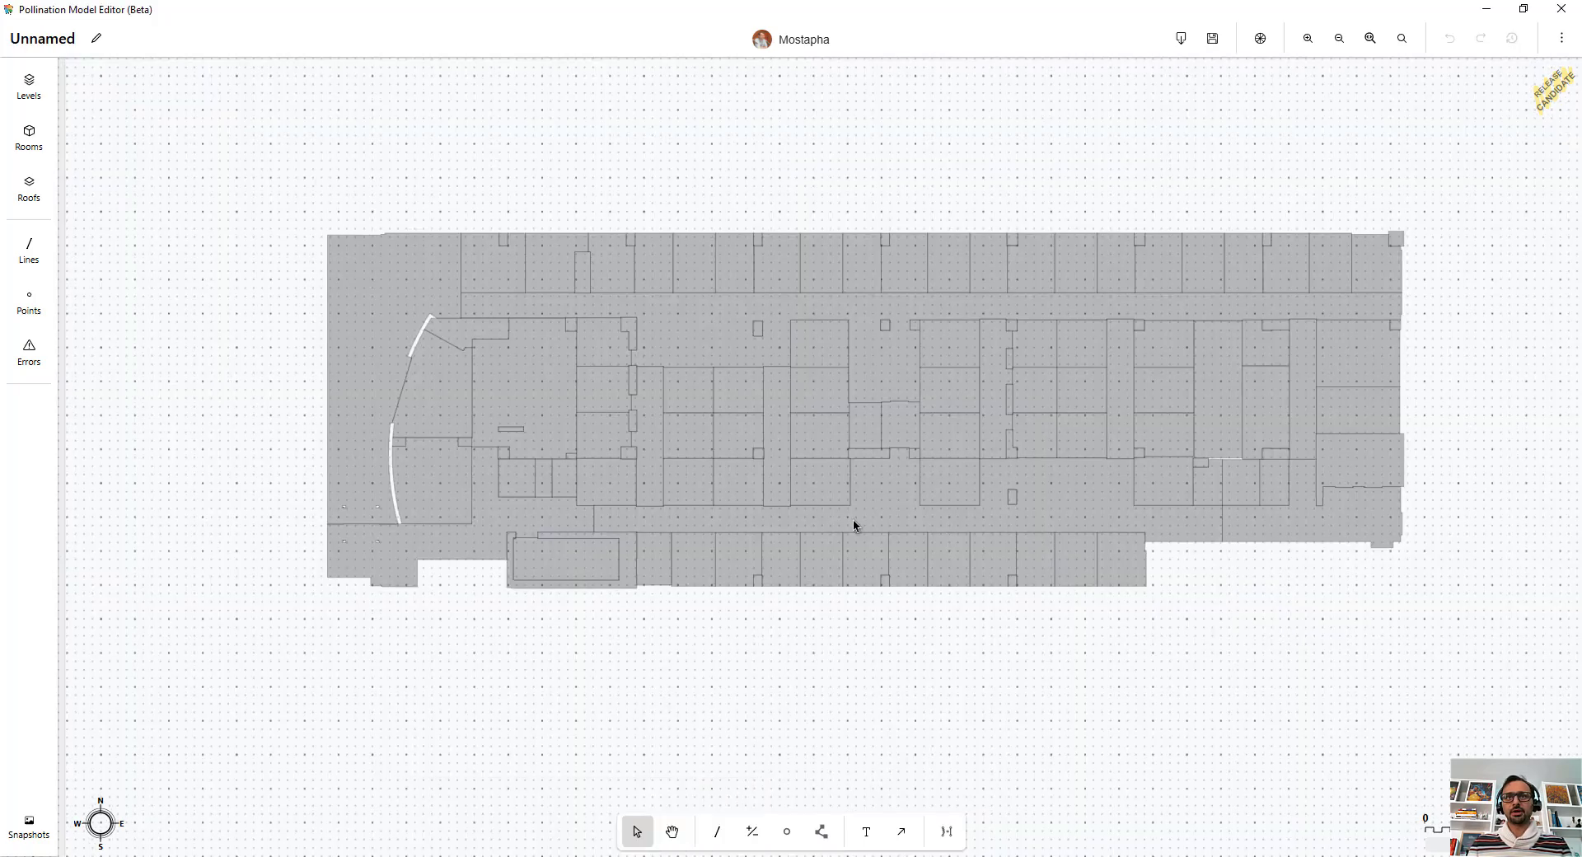
scroll(781, 353, "down", 2)
scroll(1066, 609, "up", 2)
middle_click_drag(1024, 596, 1044, 640)
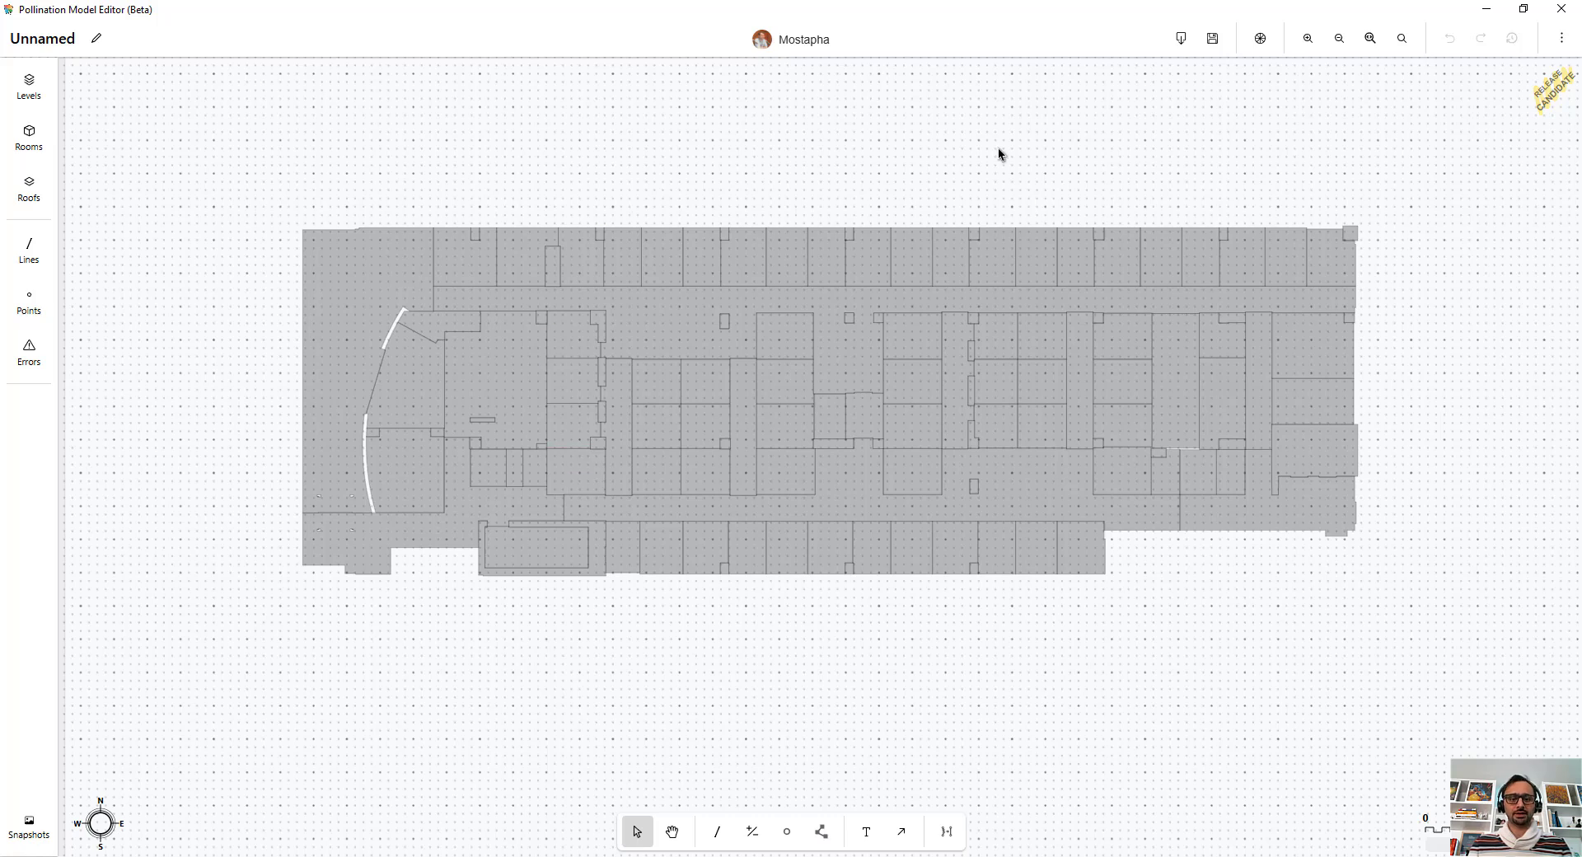
Step: Select all rooms and run Find adjacency gaps with a gap distance of 0.1 ft
key("ctrl+a")
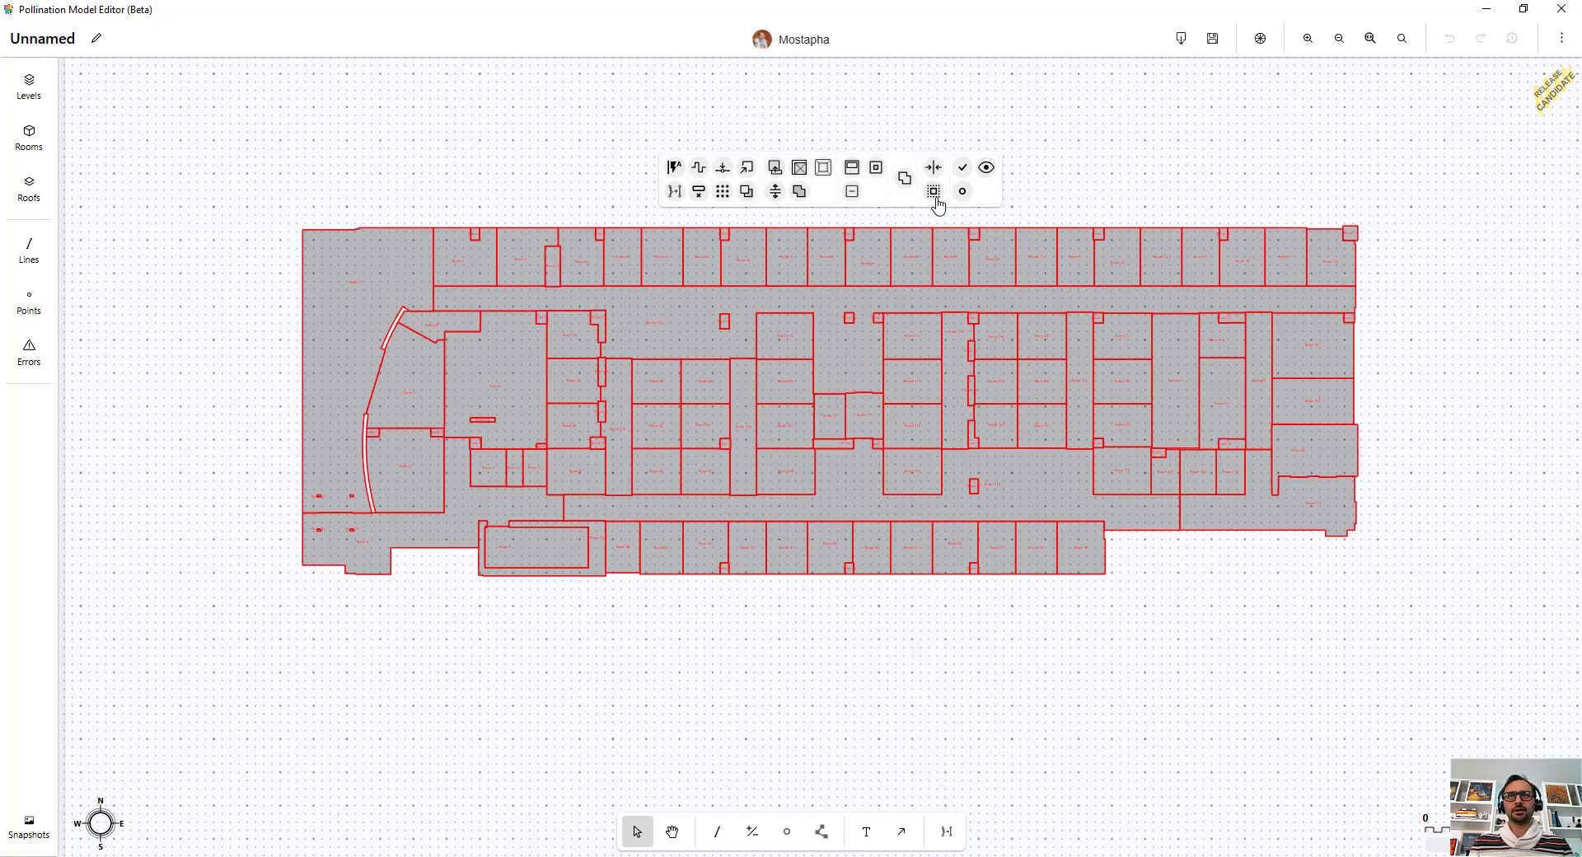
left_click(962, 191)
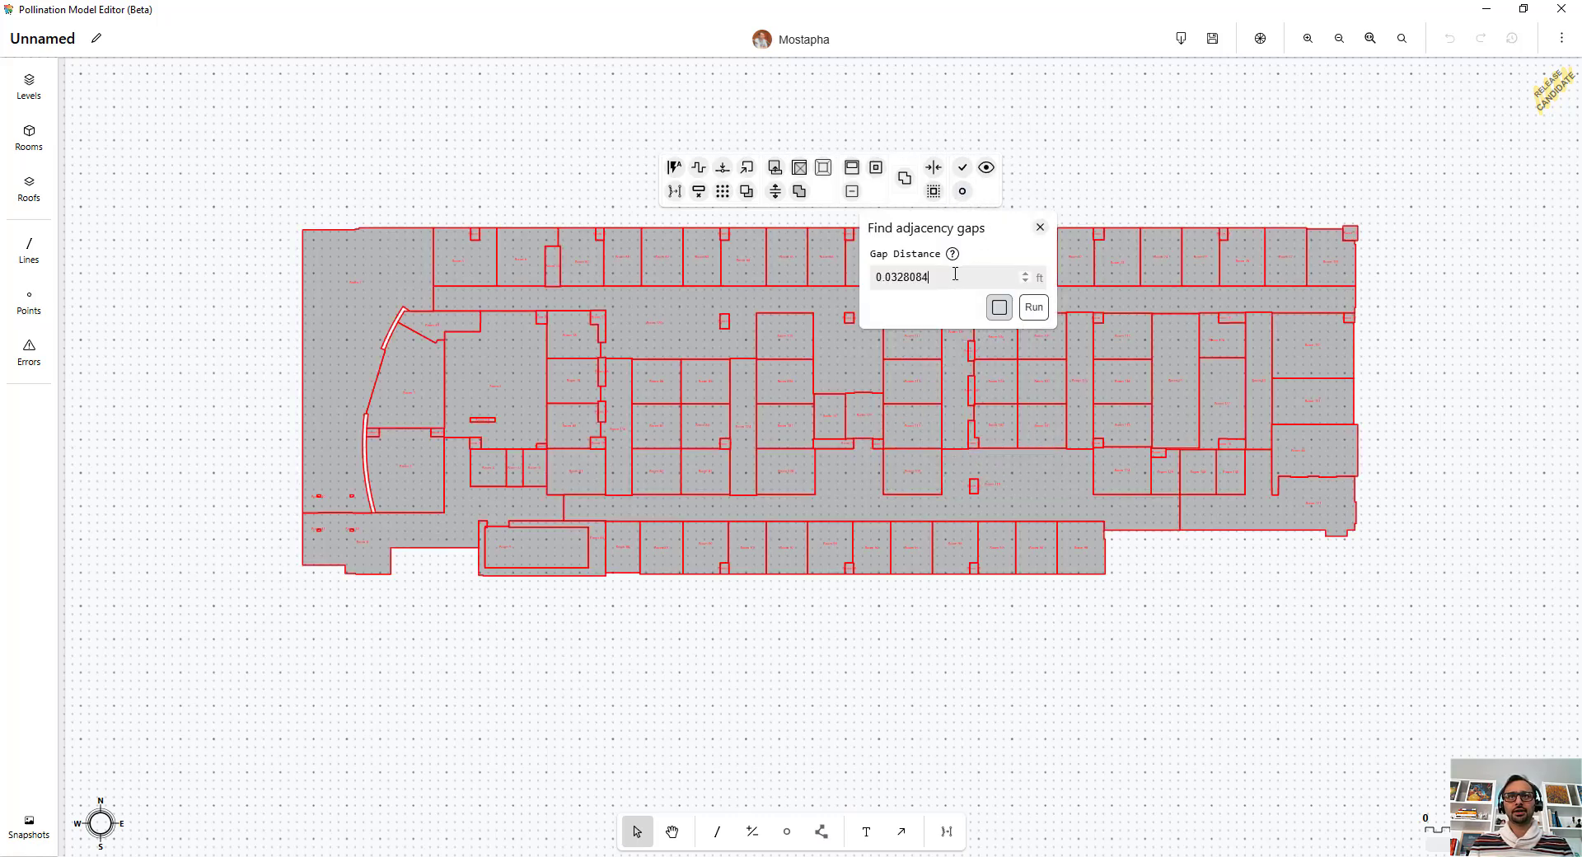
left_click_drag(954, 273, 875, 280)
type("0.1")
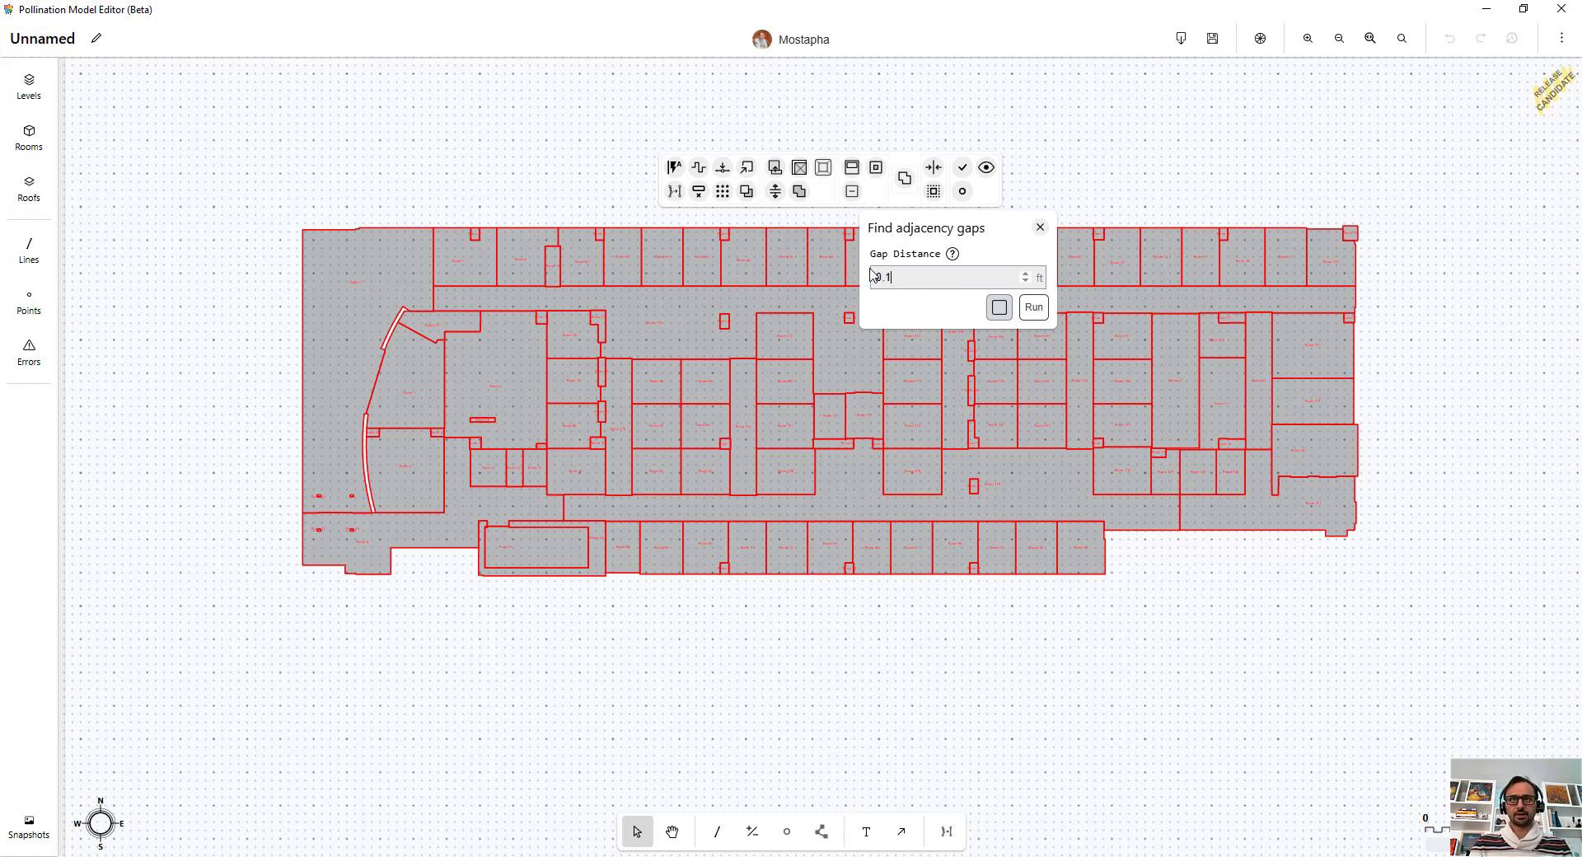
left_click(1034, 307)
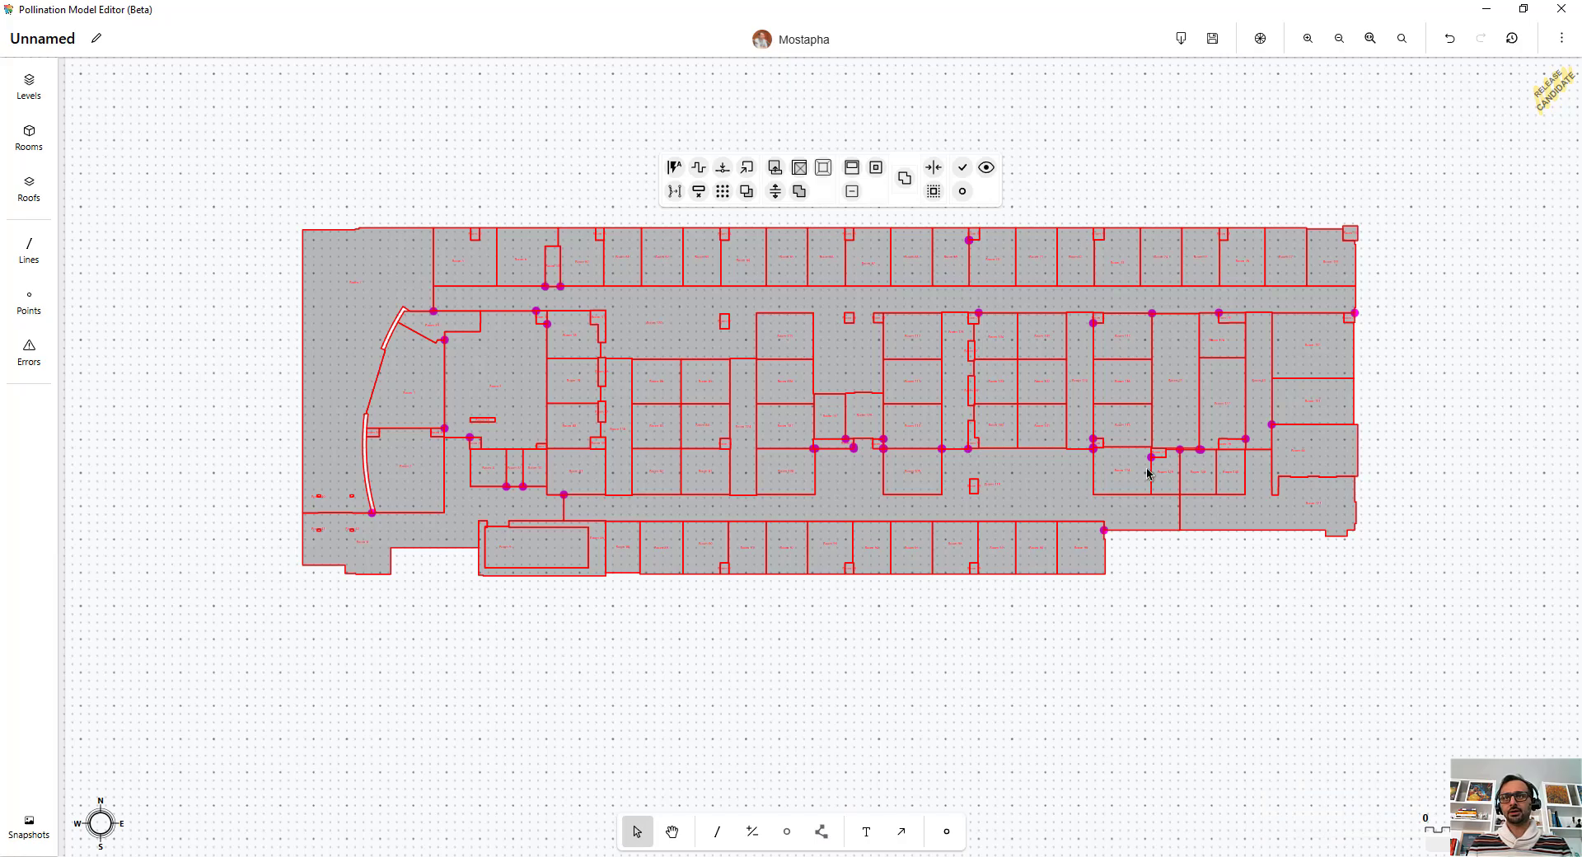
Step: Zoom in to examine the marked gaps between neighbouring rooms
scroll(1146, 466, "up", 6)
scroll(1217, 456, "up", 8)
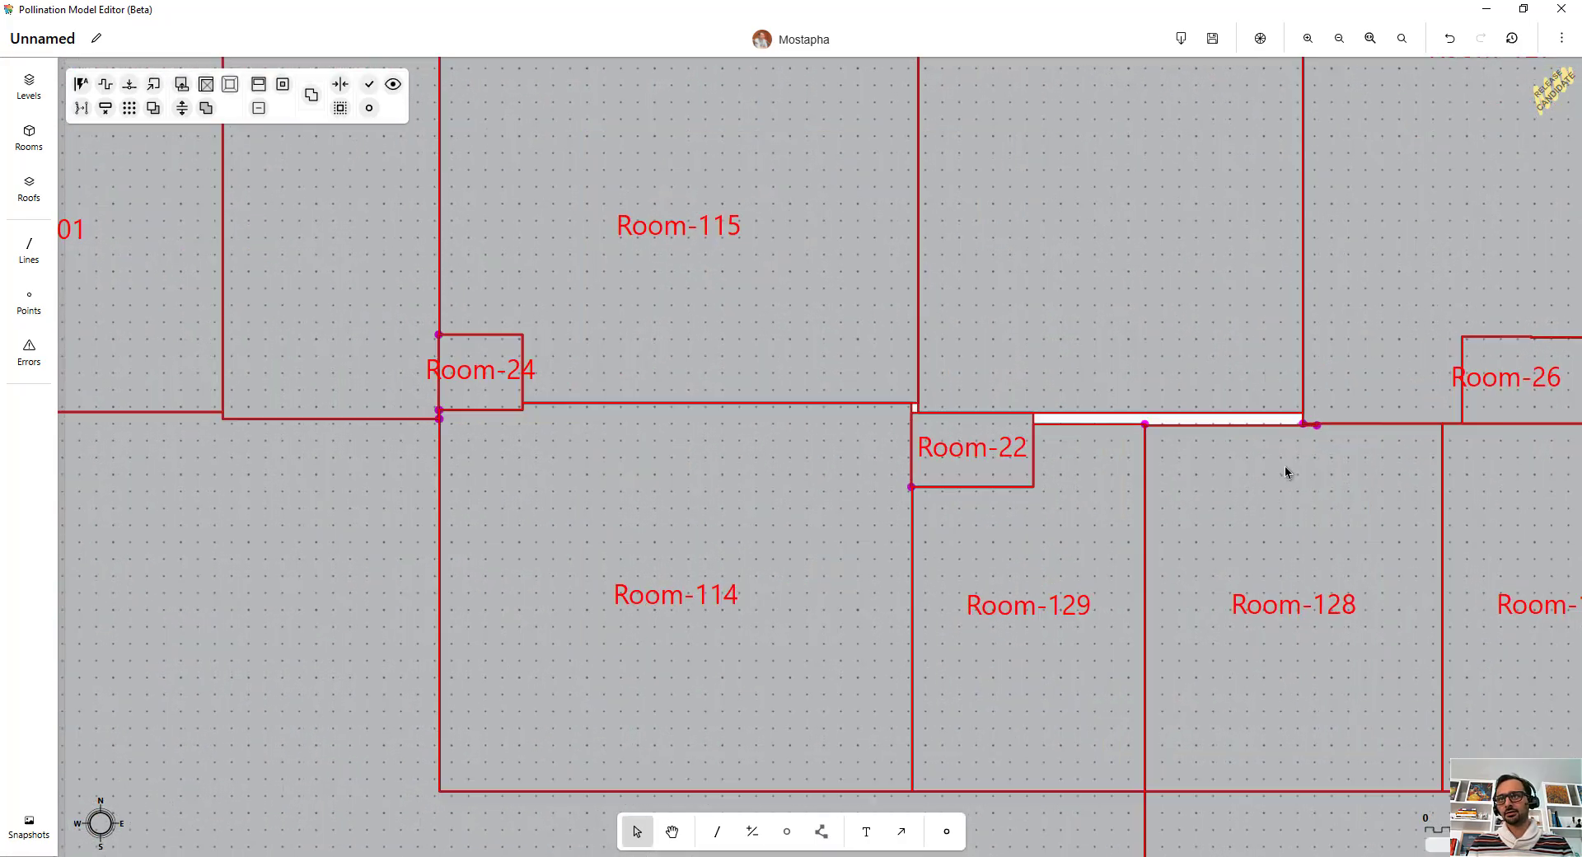
scroll(1302, 453, "down", 6)
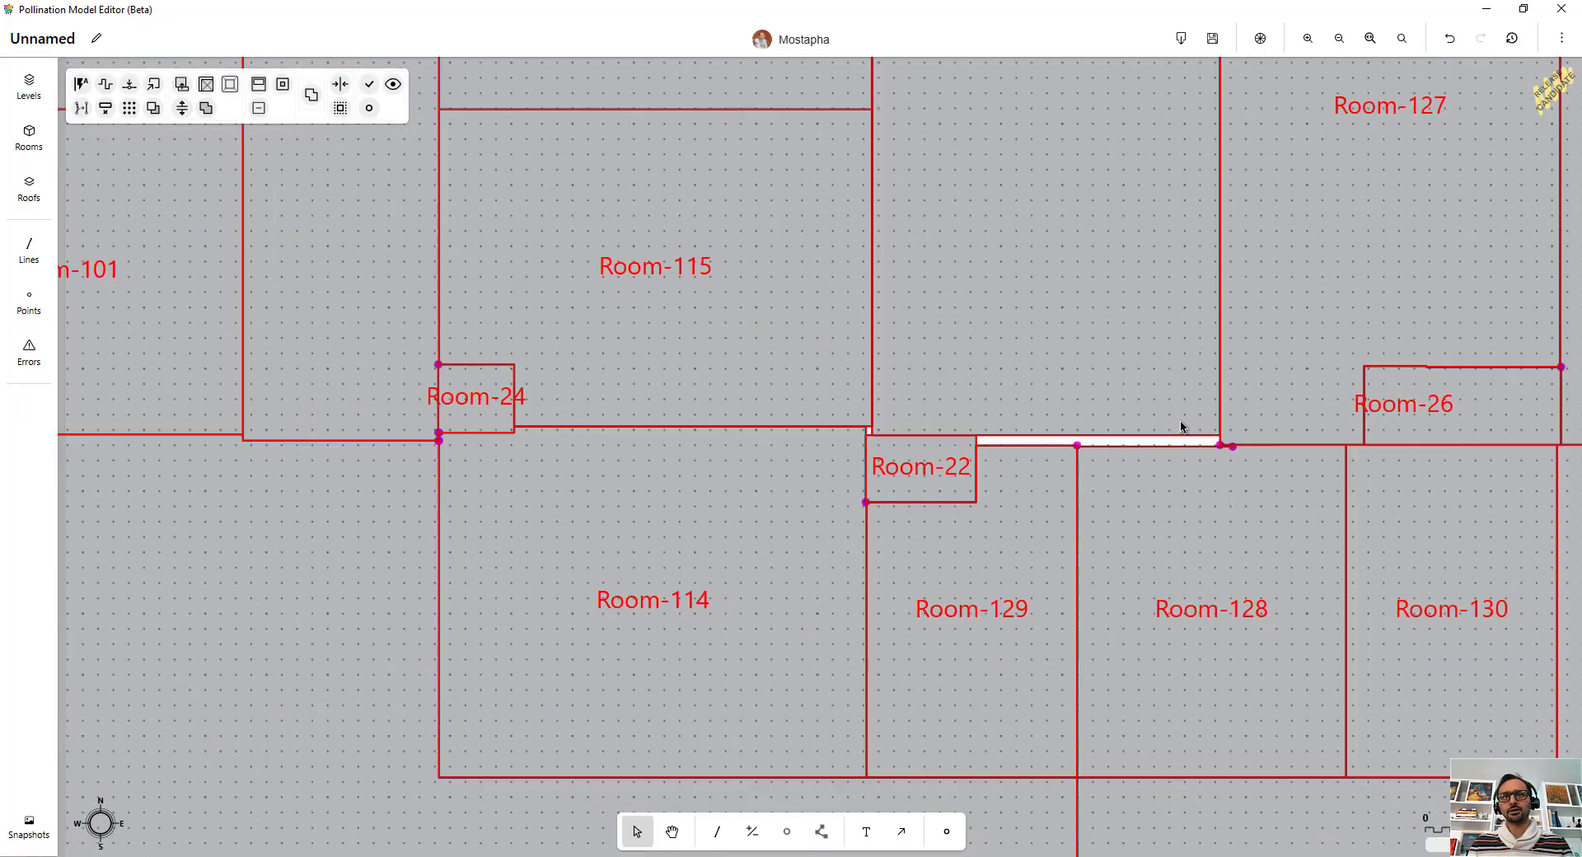
scroll(1002, 494, "down", 6)
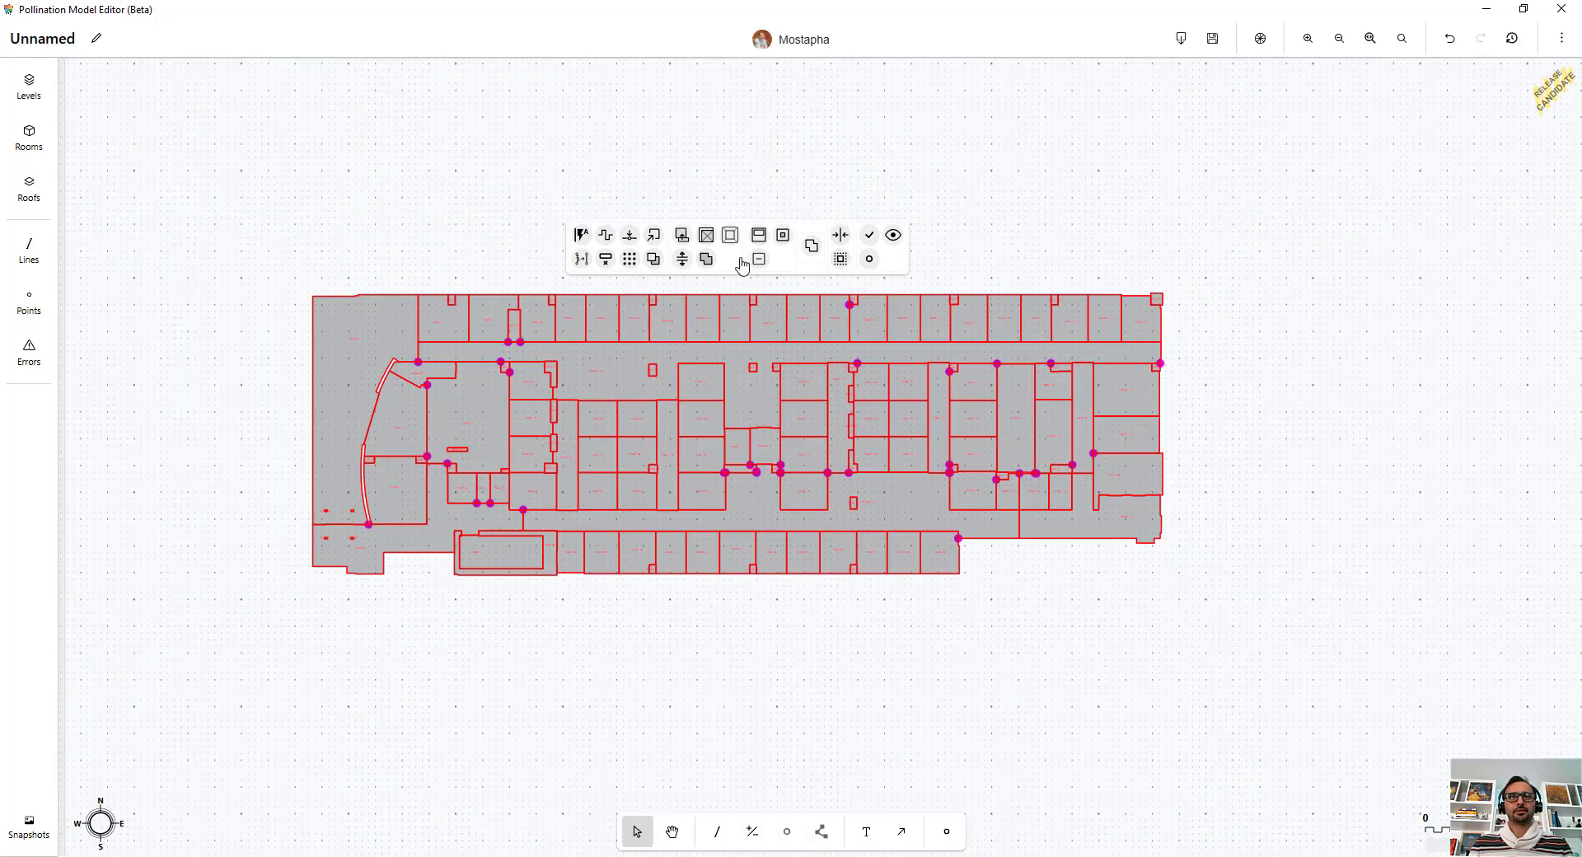
Step: Select all the gap marker points and delete them
right_click(992, 199)
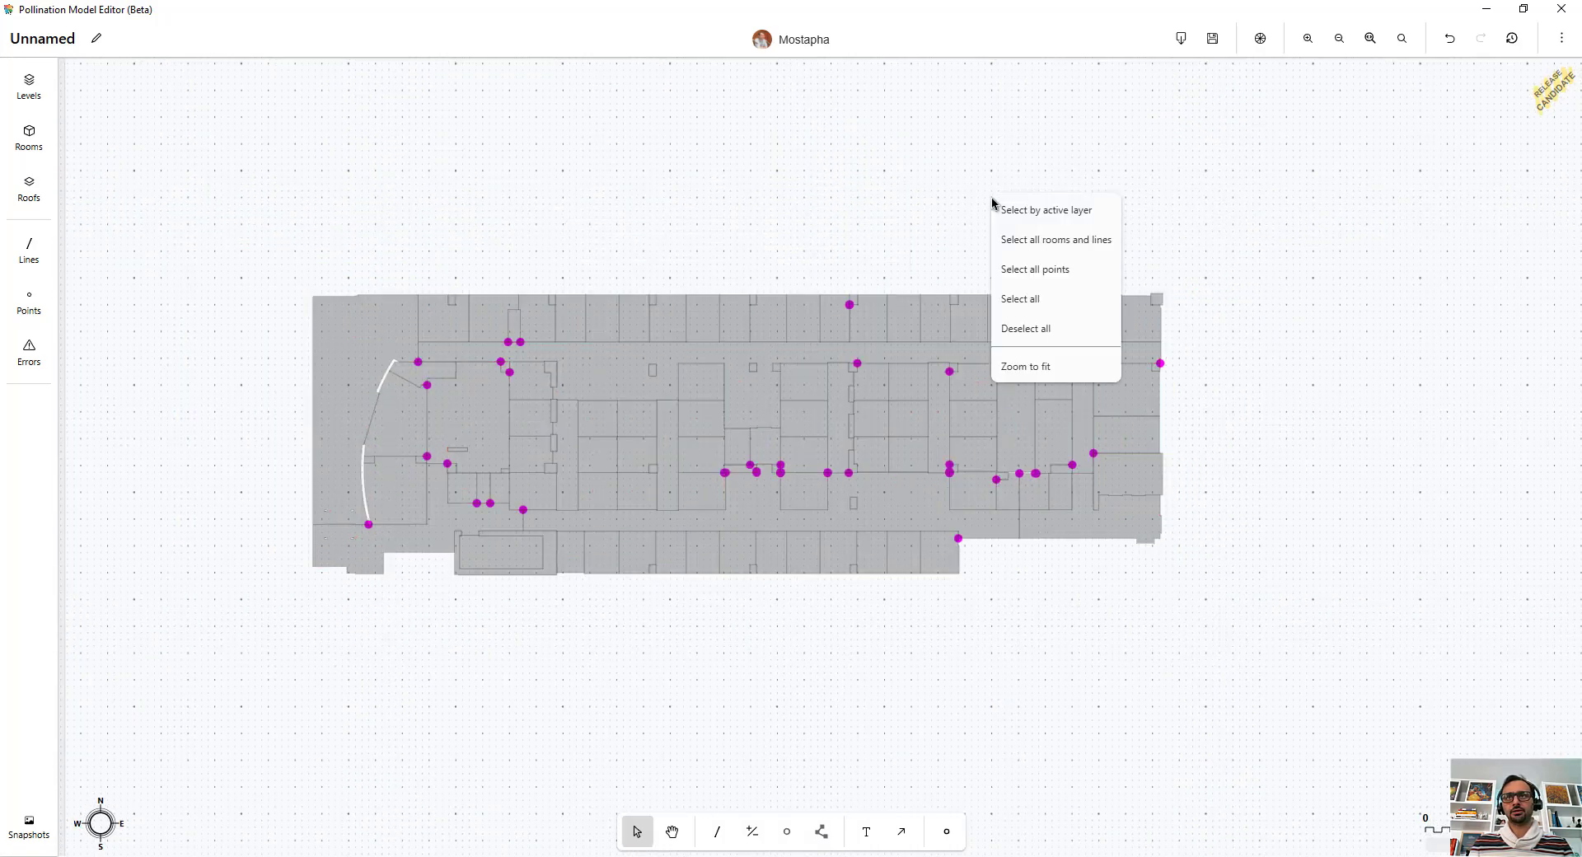
left_click(1030, 270)
key("Delete")
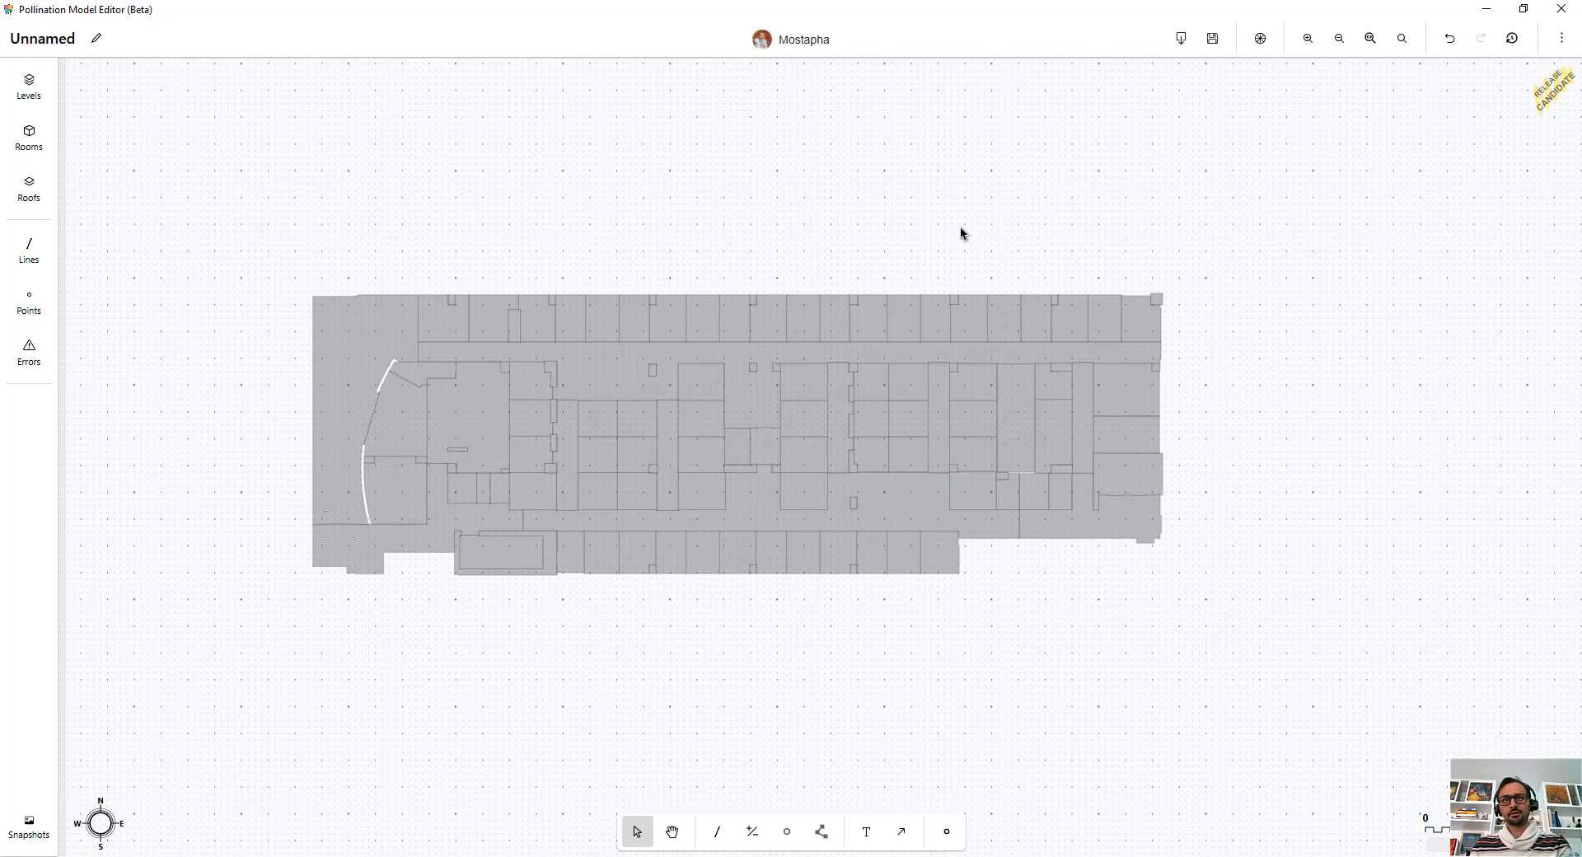
Step: Auto align all rooms with a distance of 0.5 ft and an exclude angle of 5
key("ctrl+a")
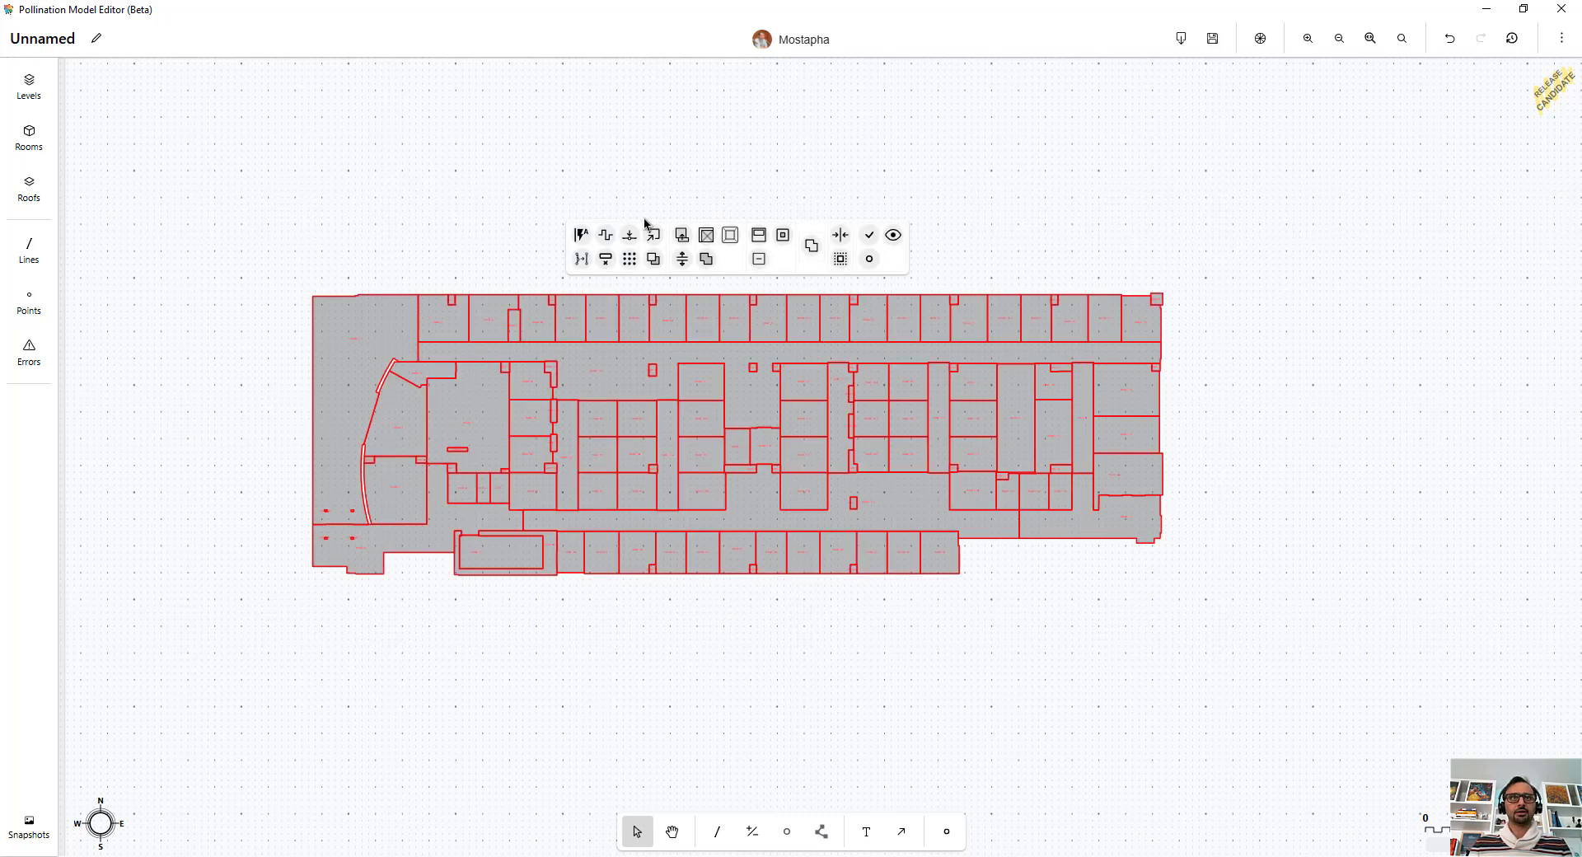
left_click(581, 235)
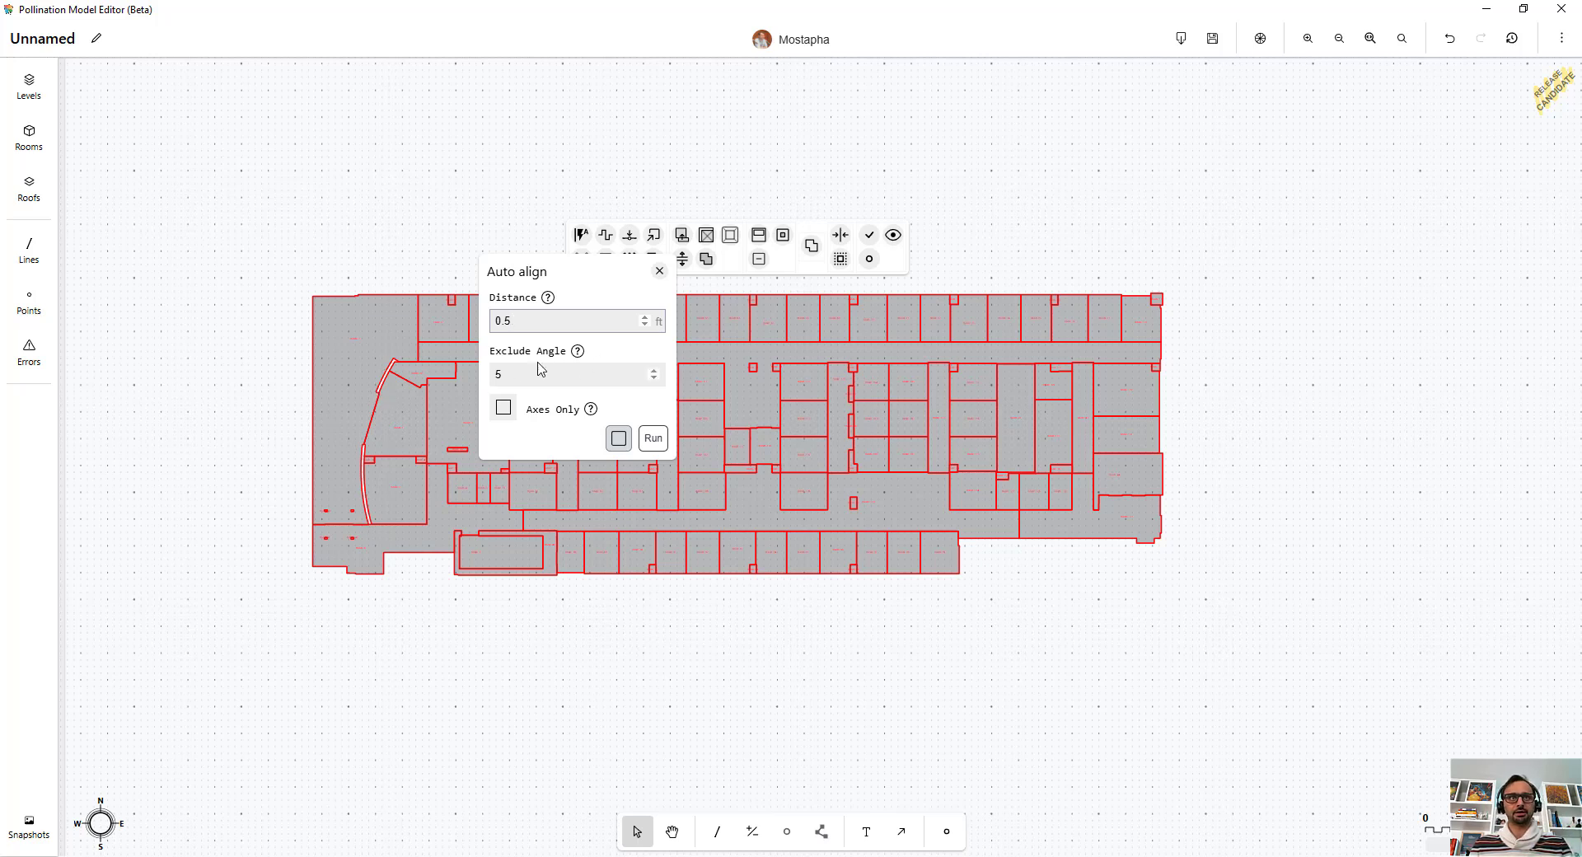
left_click(653, 437)
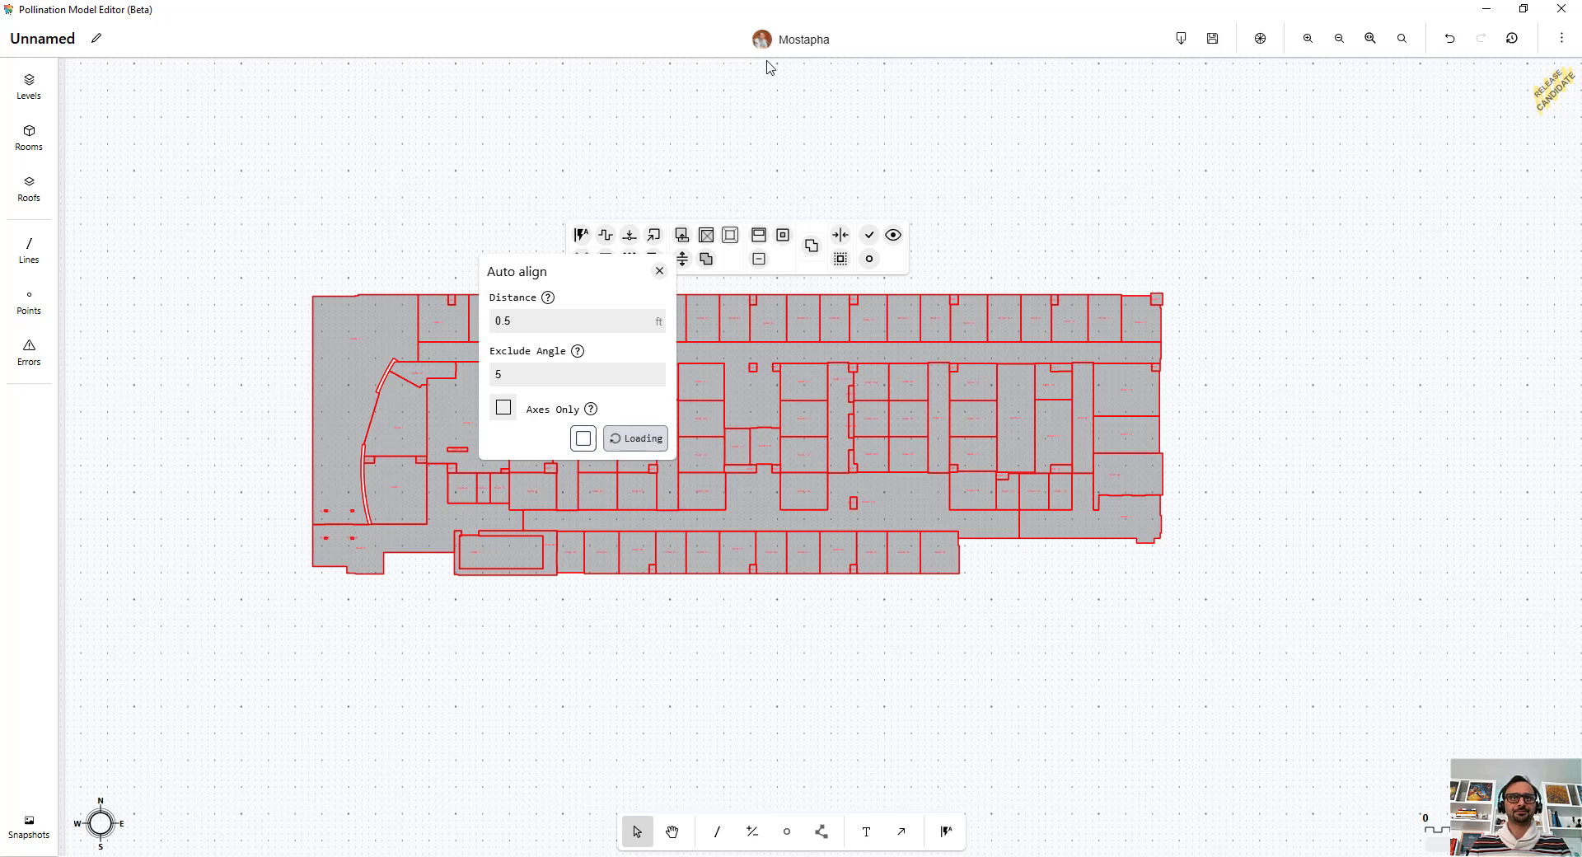
left_click(1008, 231)
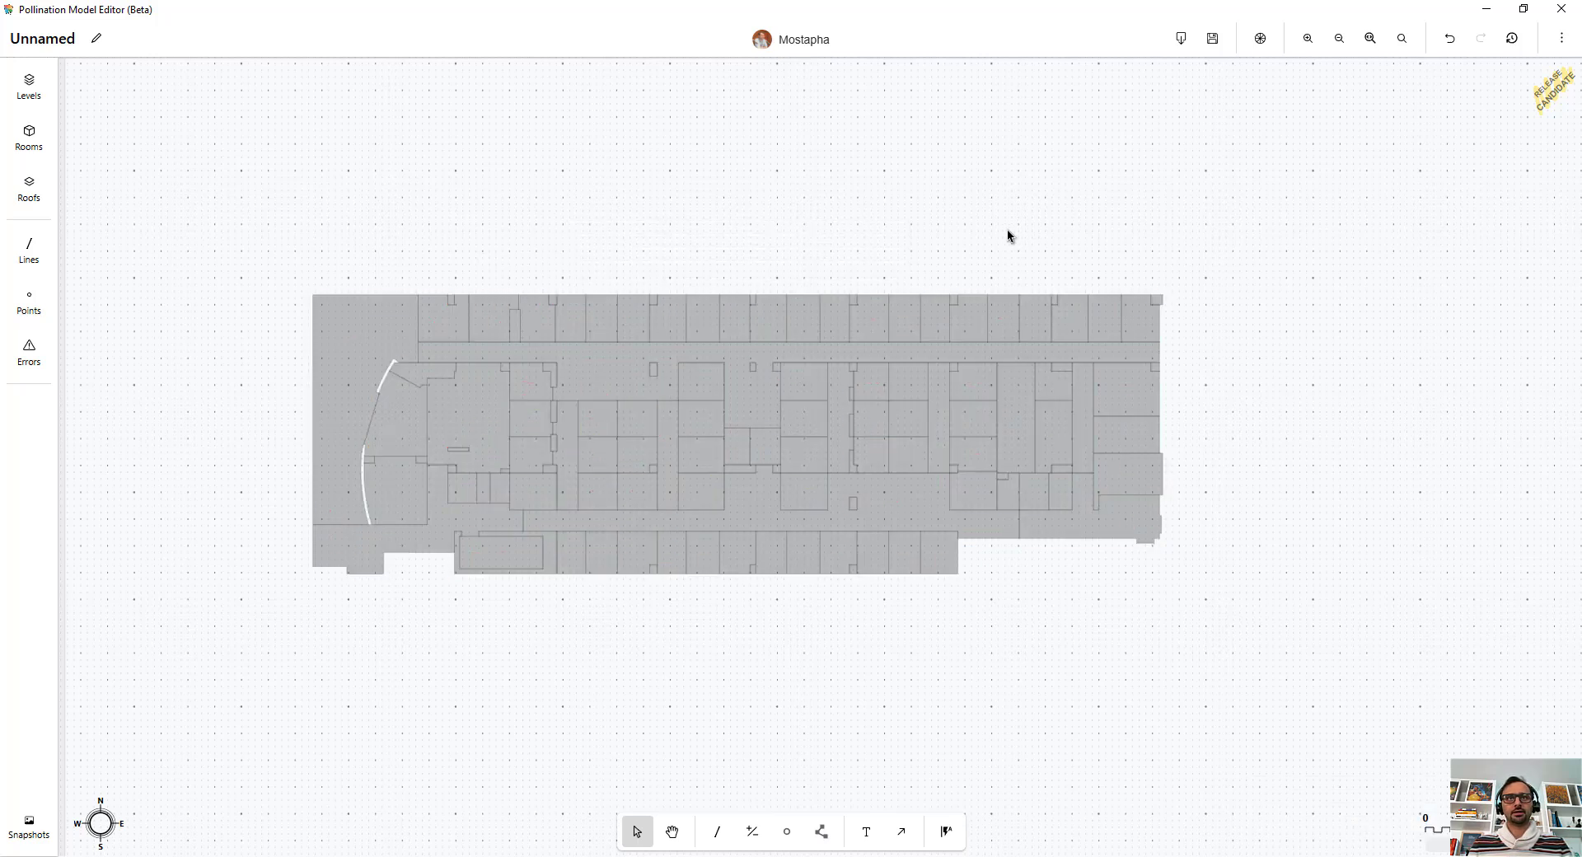
Step: Run Find adjacency gaps again on all rooms with a gap distance of 0.1 ft
key("ctrl+a")
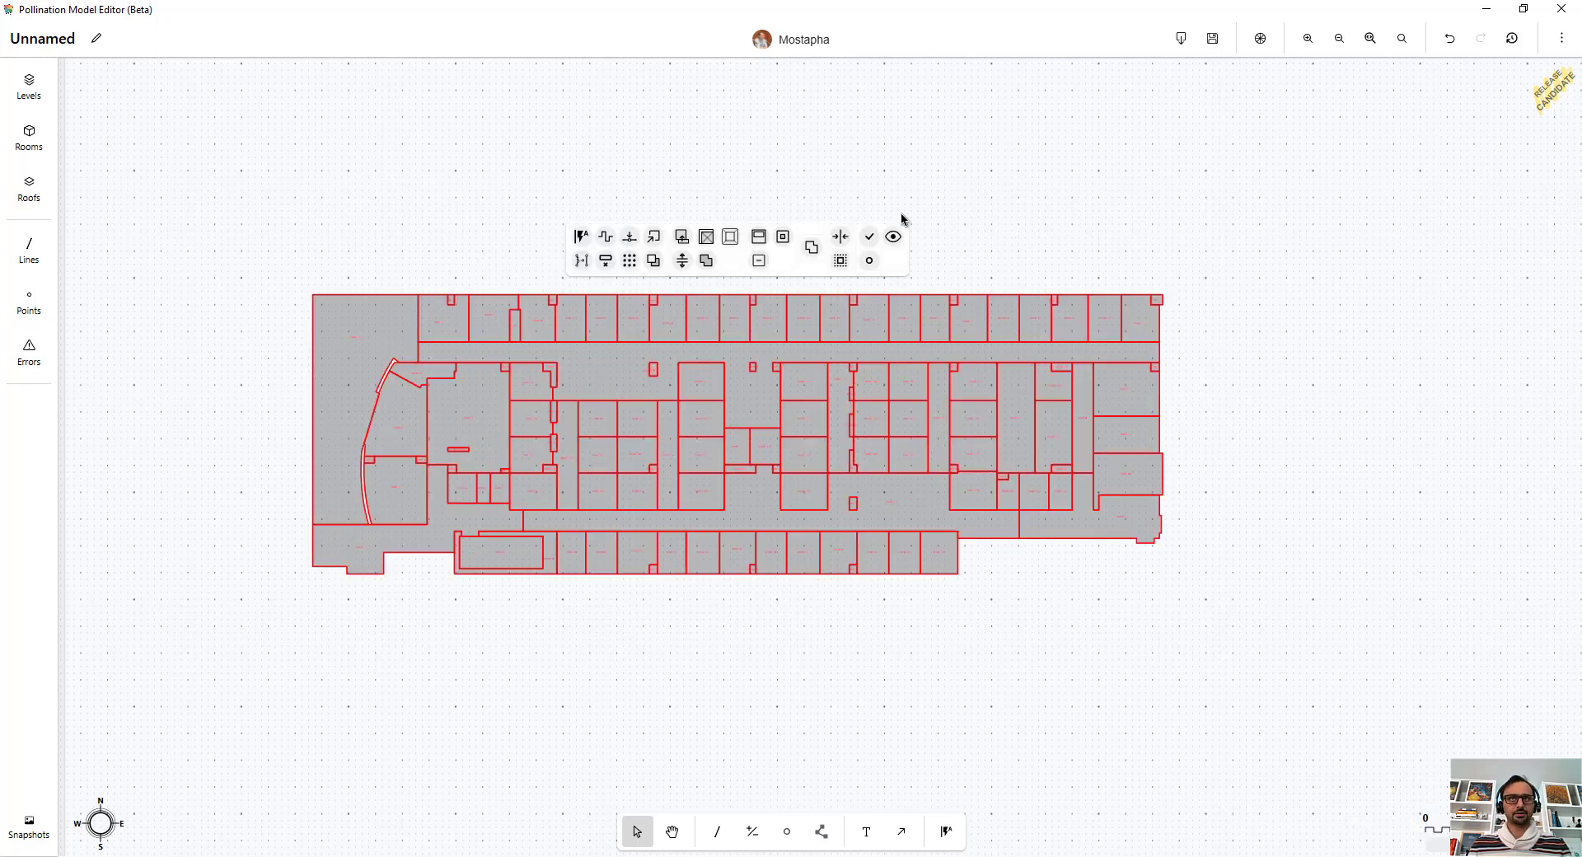
left_click(869, 259)
left_click(939, 376)
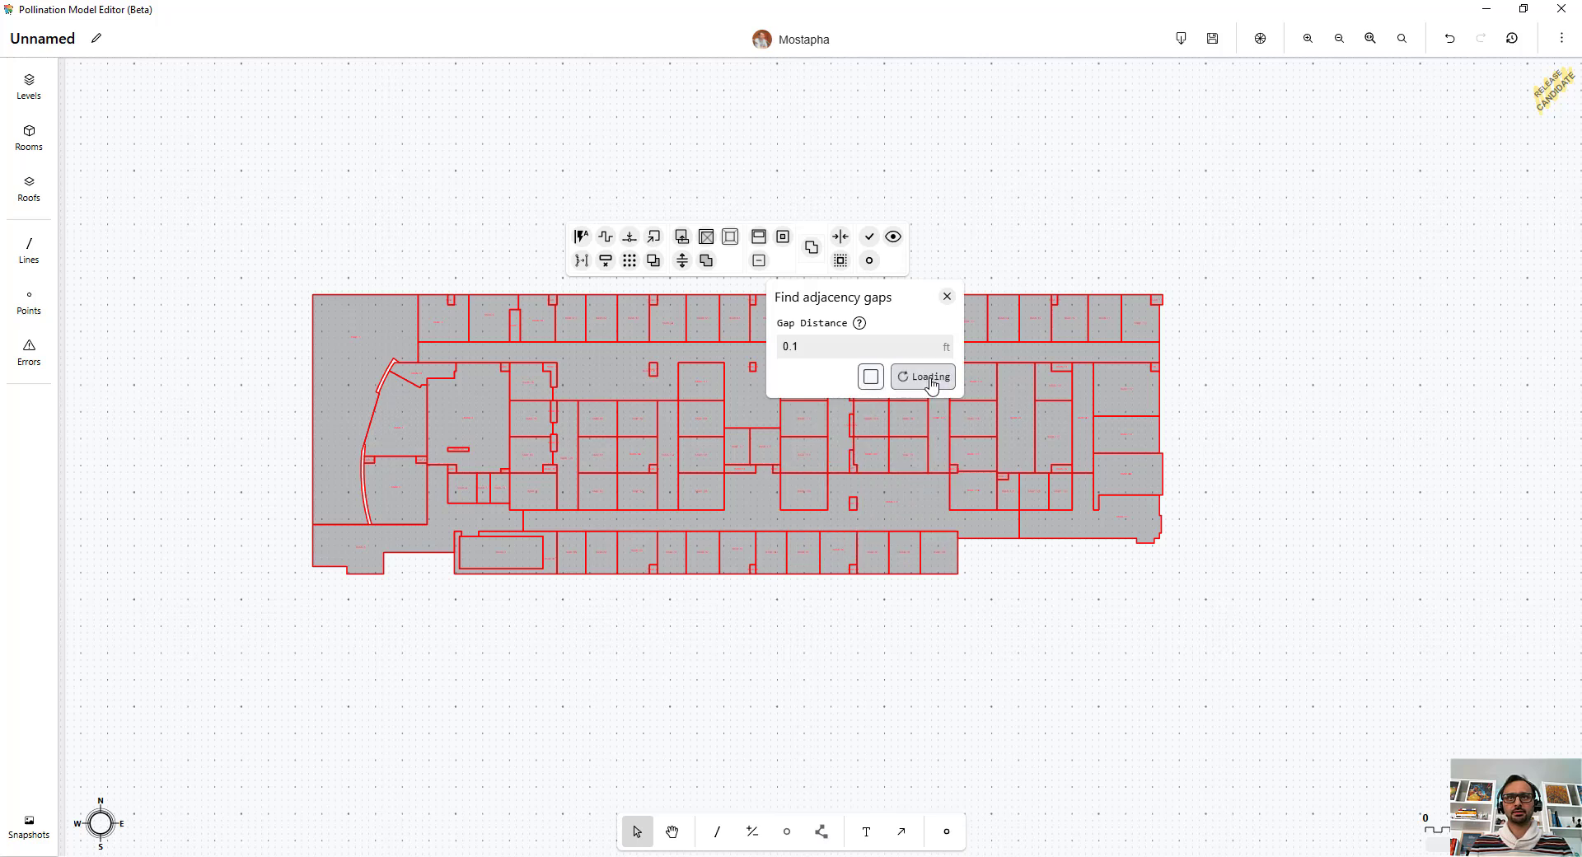
left_click(778, 651)
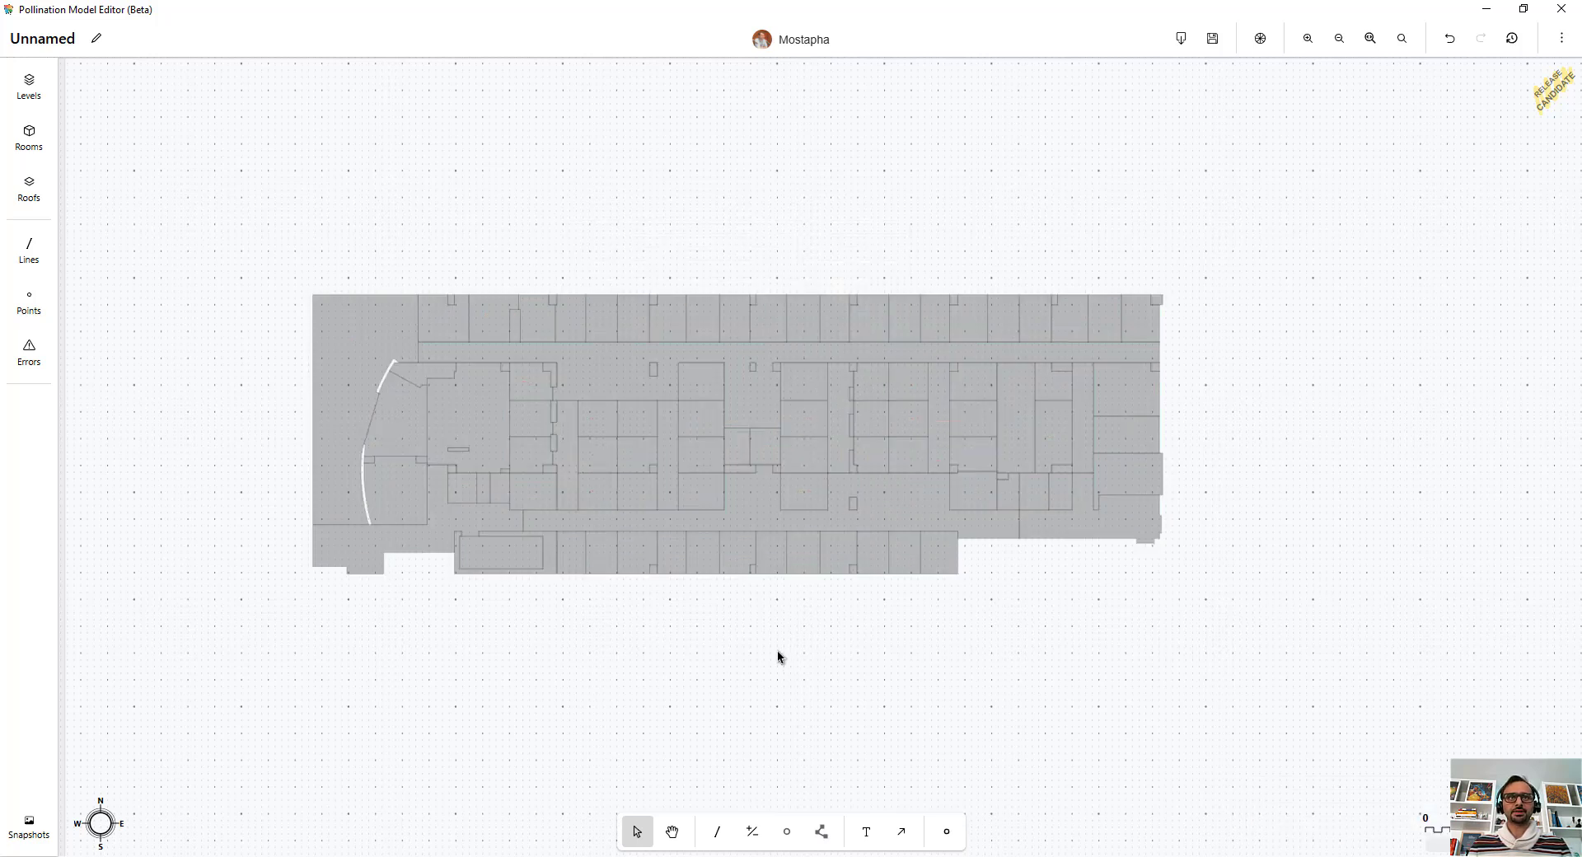
scroll(901, 603, "up", 3)
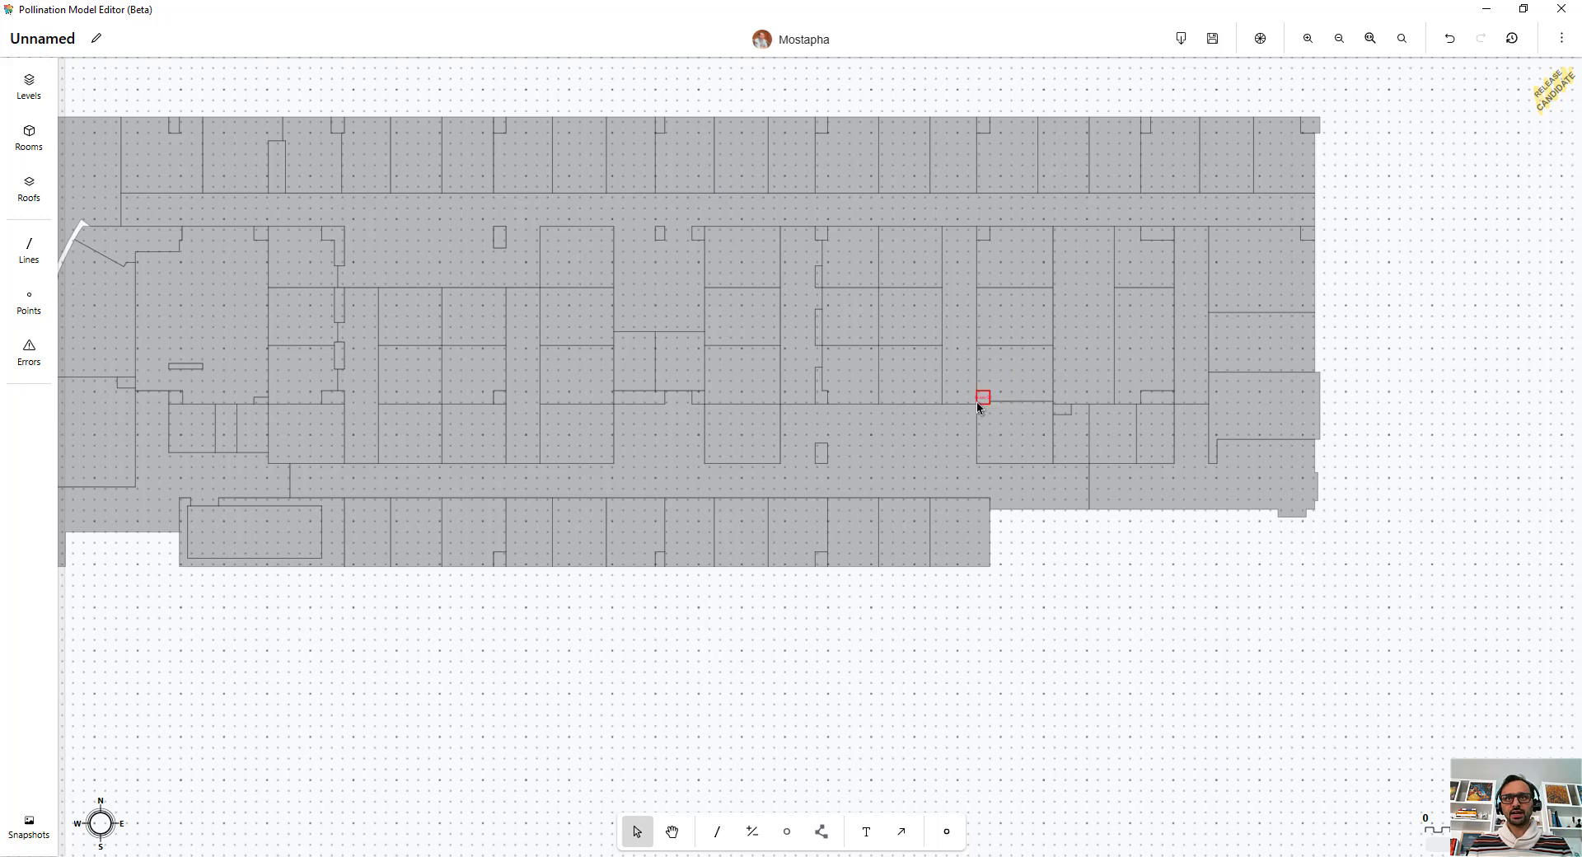
scroll(823, 593, "down", 2)
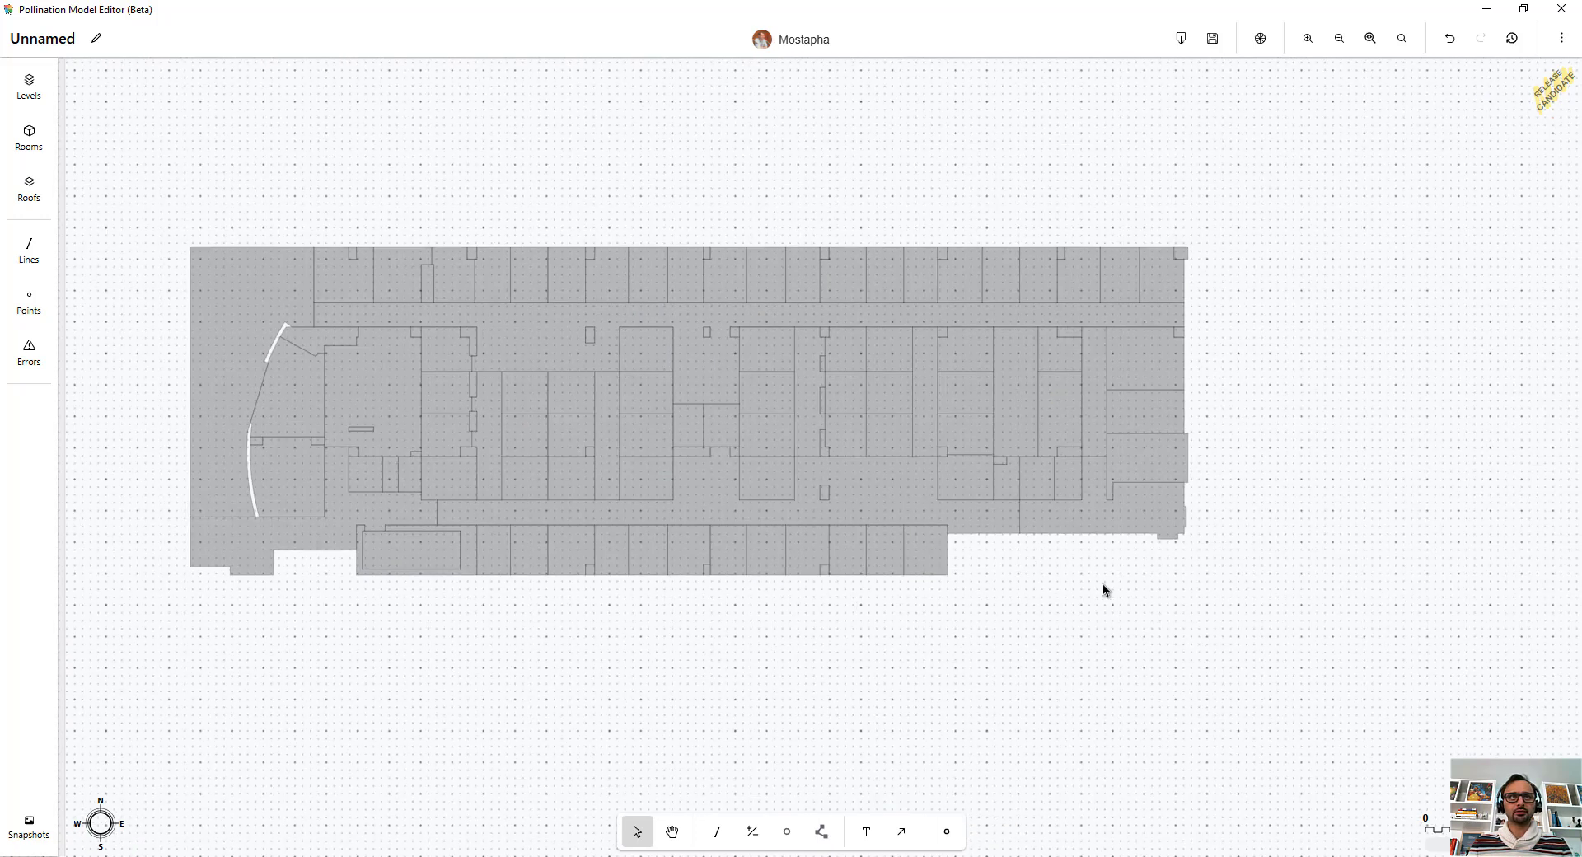
Step: Merge small rooms across the whole floor using an area threshold of 50 sqft
key("ctrl+a")
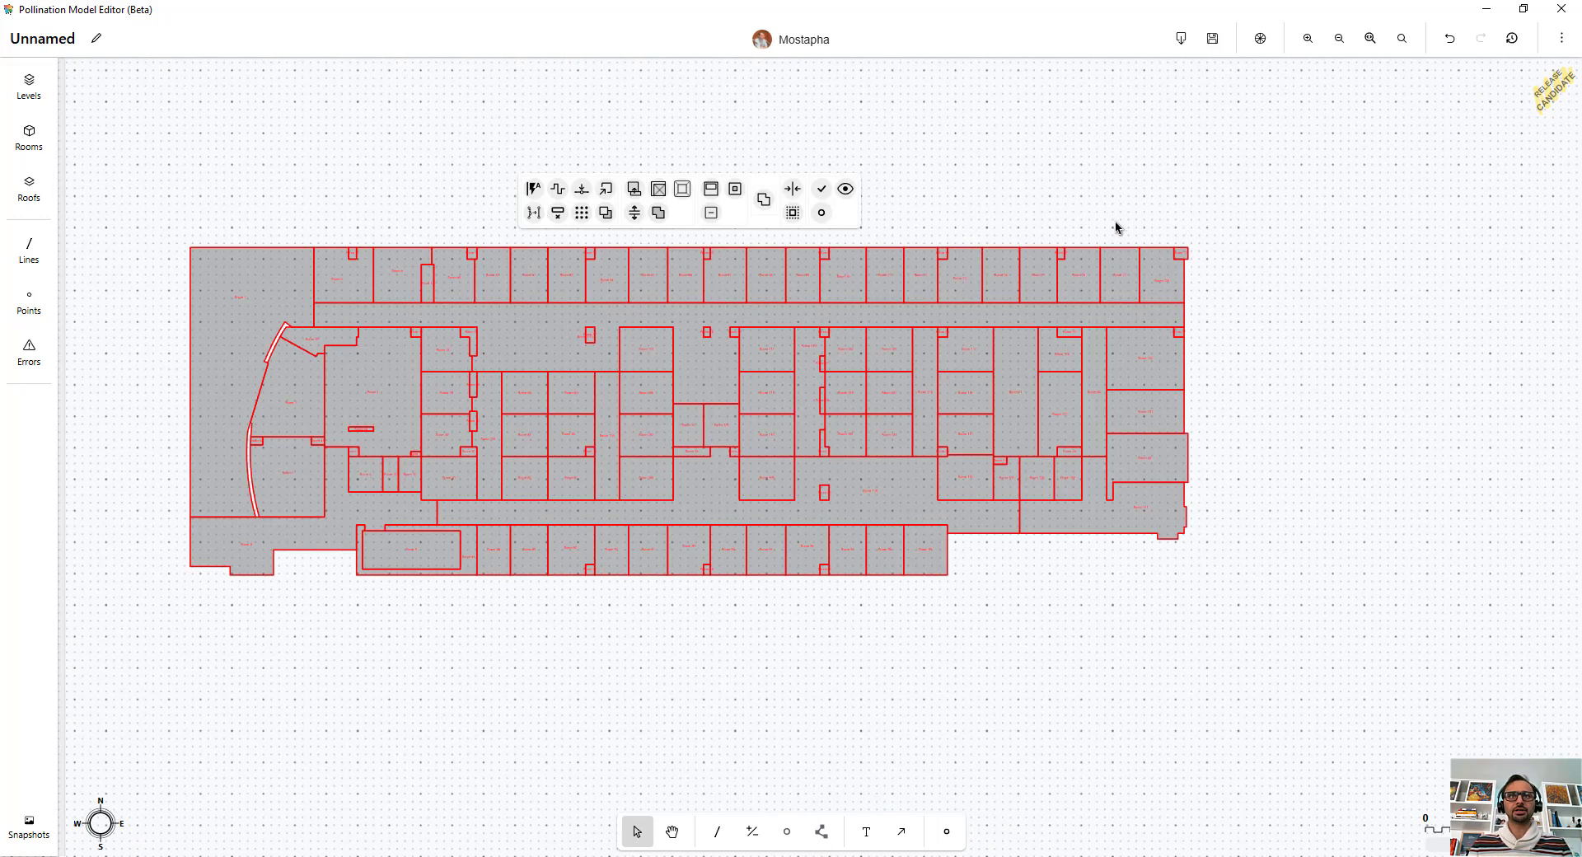
left_click(633, 191)
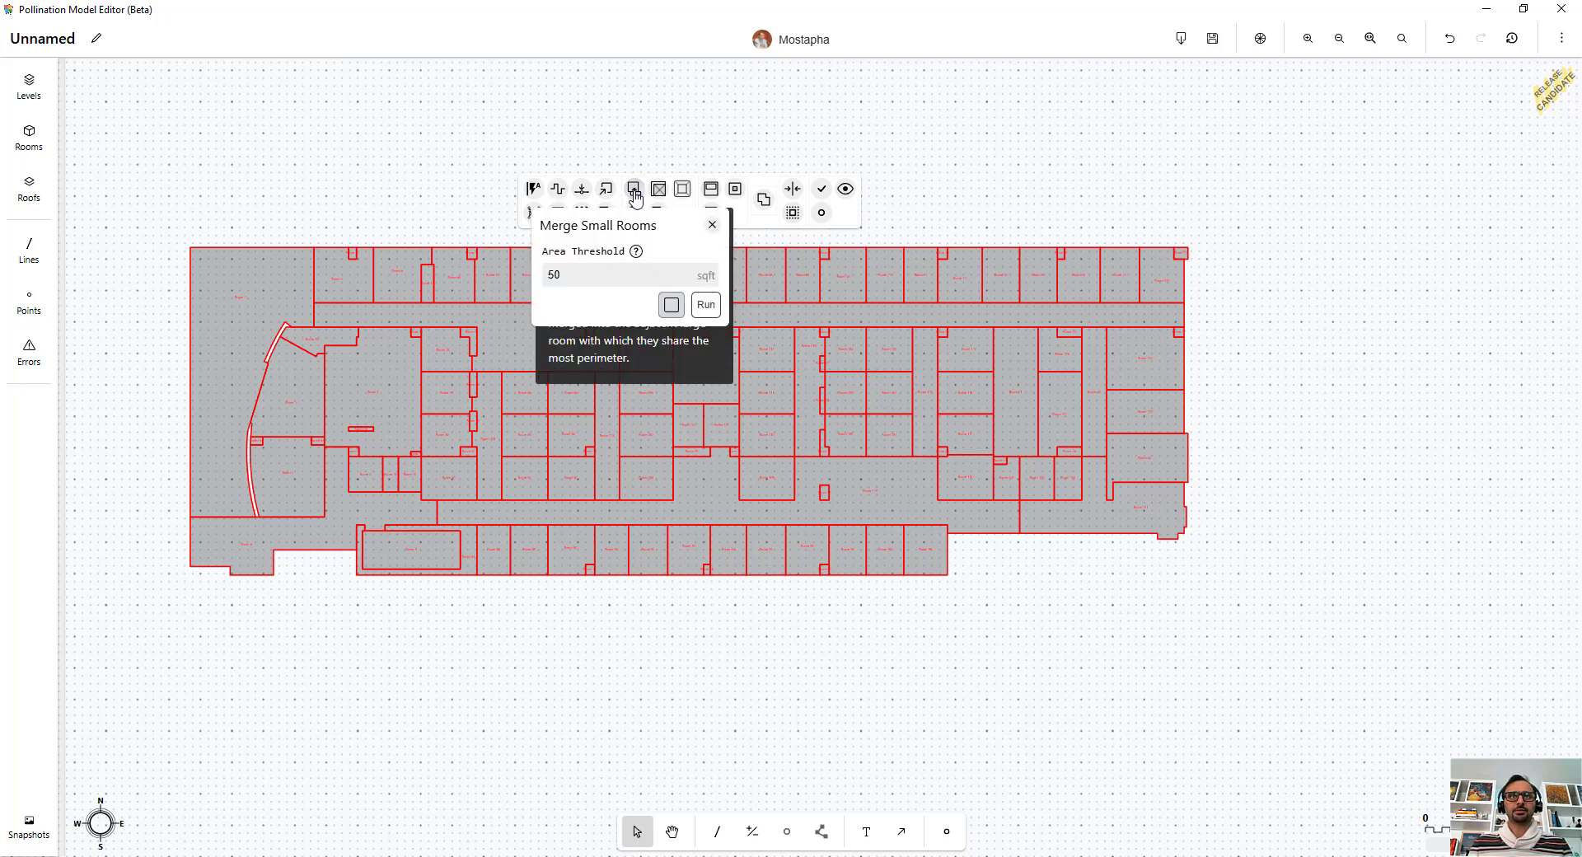
left_click(588, 276)
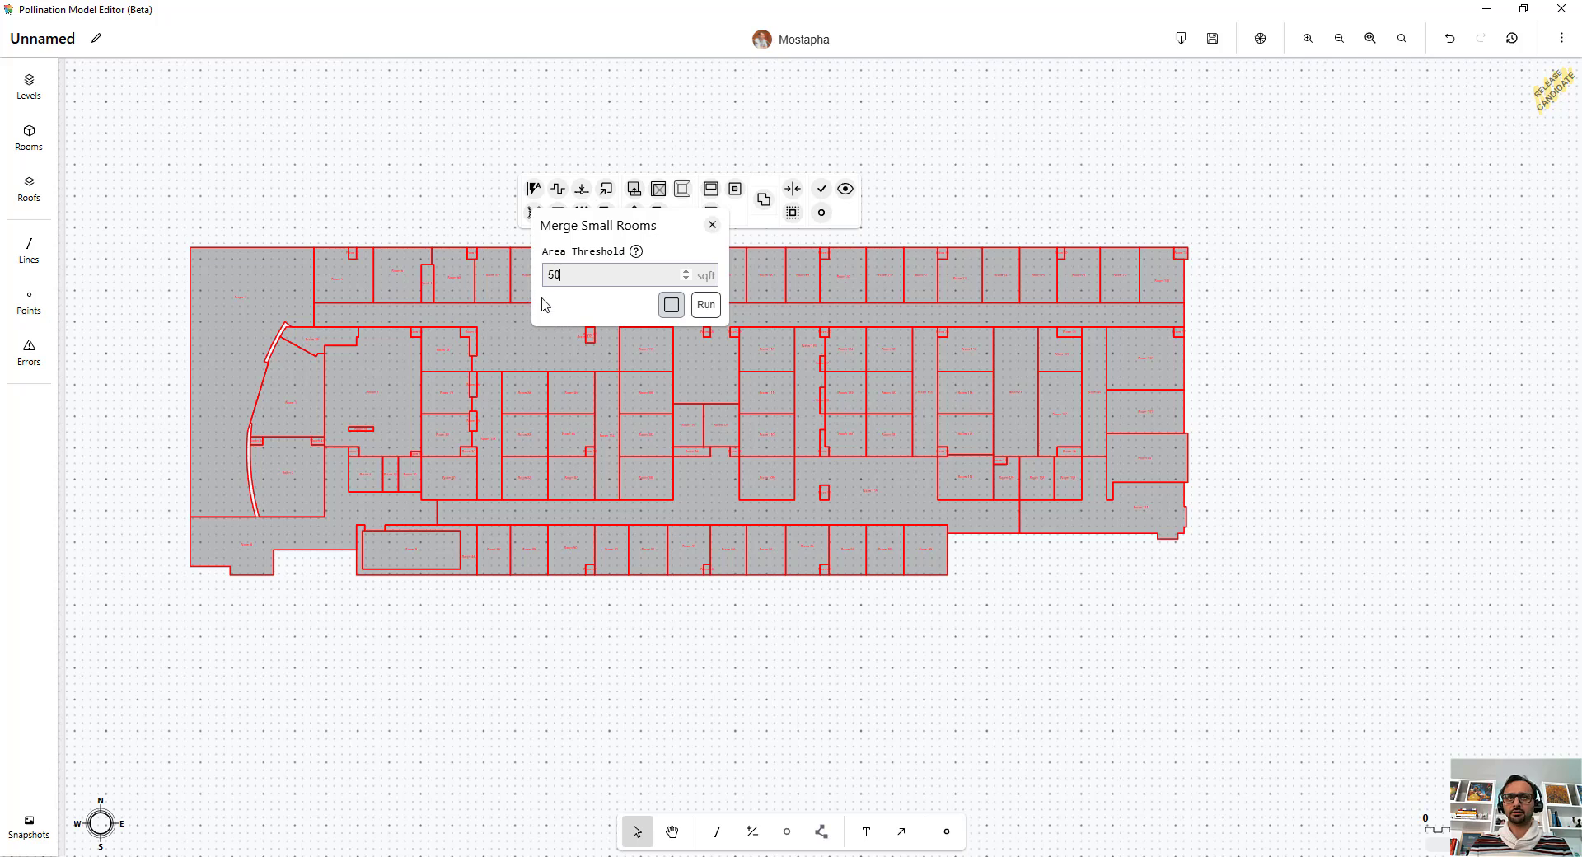
left_click(706, 305)
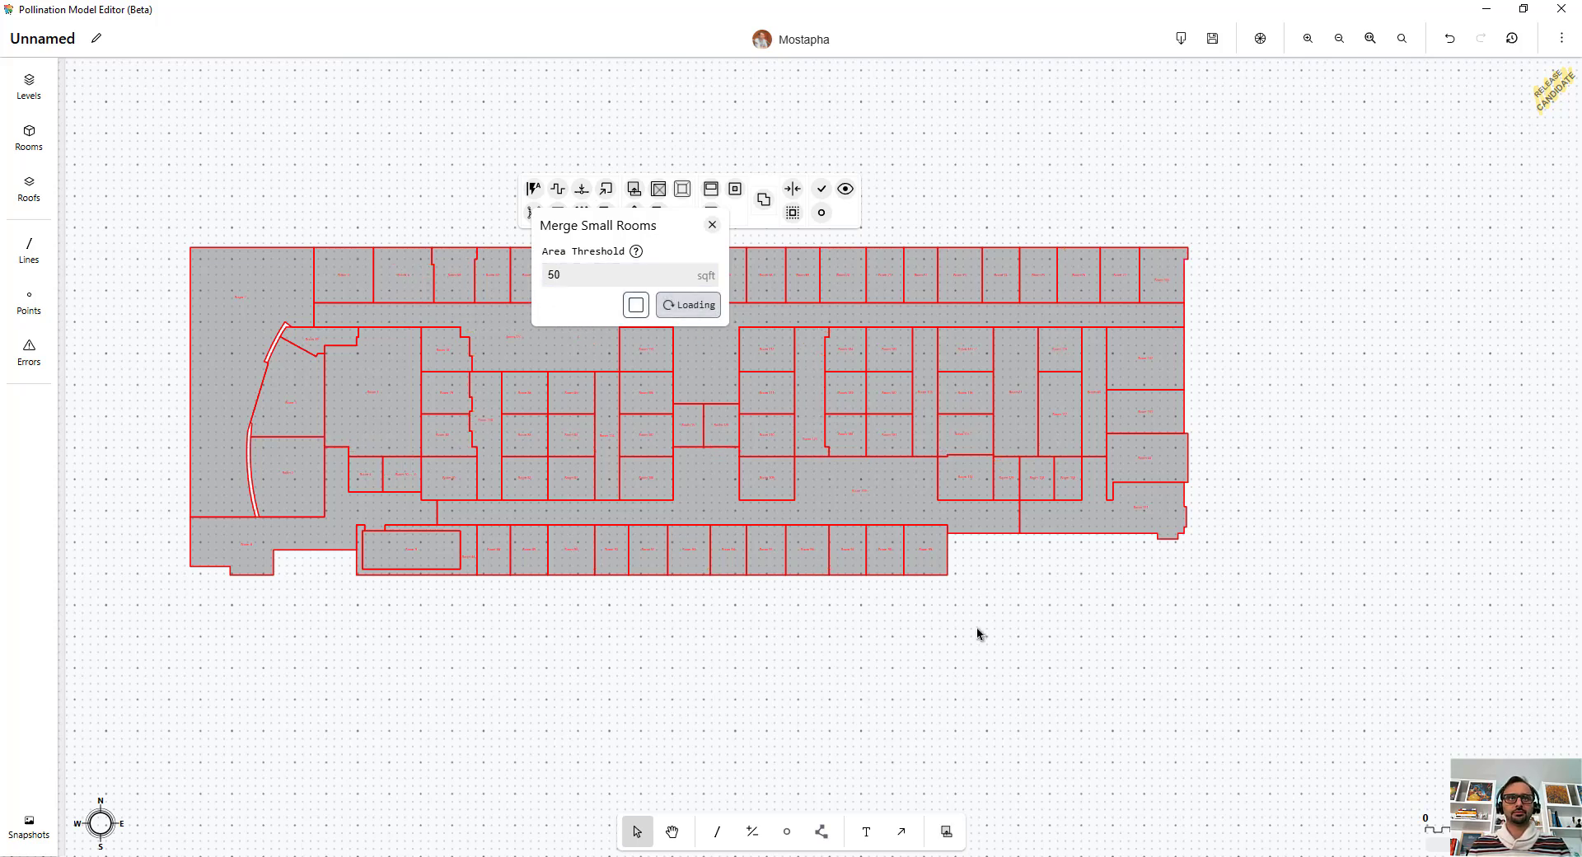
left_click(1427, 401)
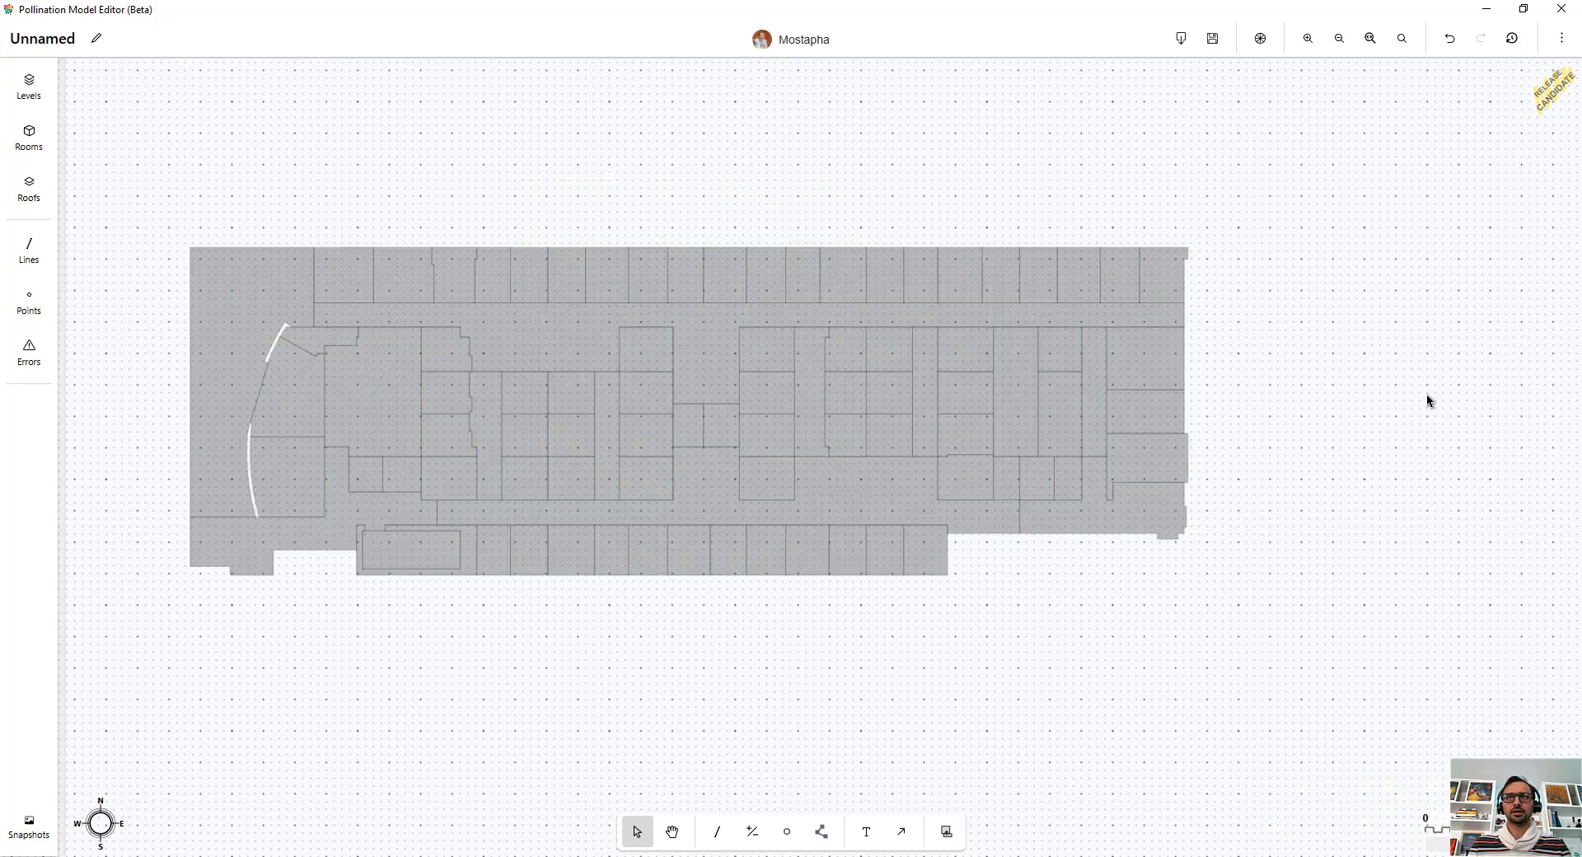
Step: Color the rooms by Floor Area
middle_click_drag(1295, 316, 1490, 293)
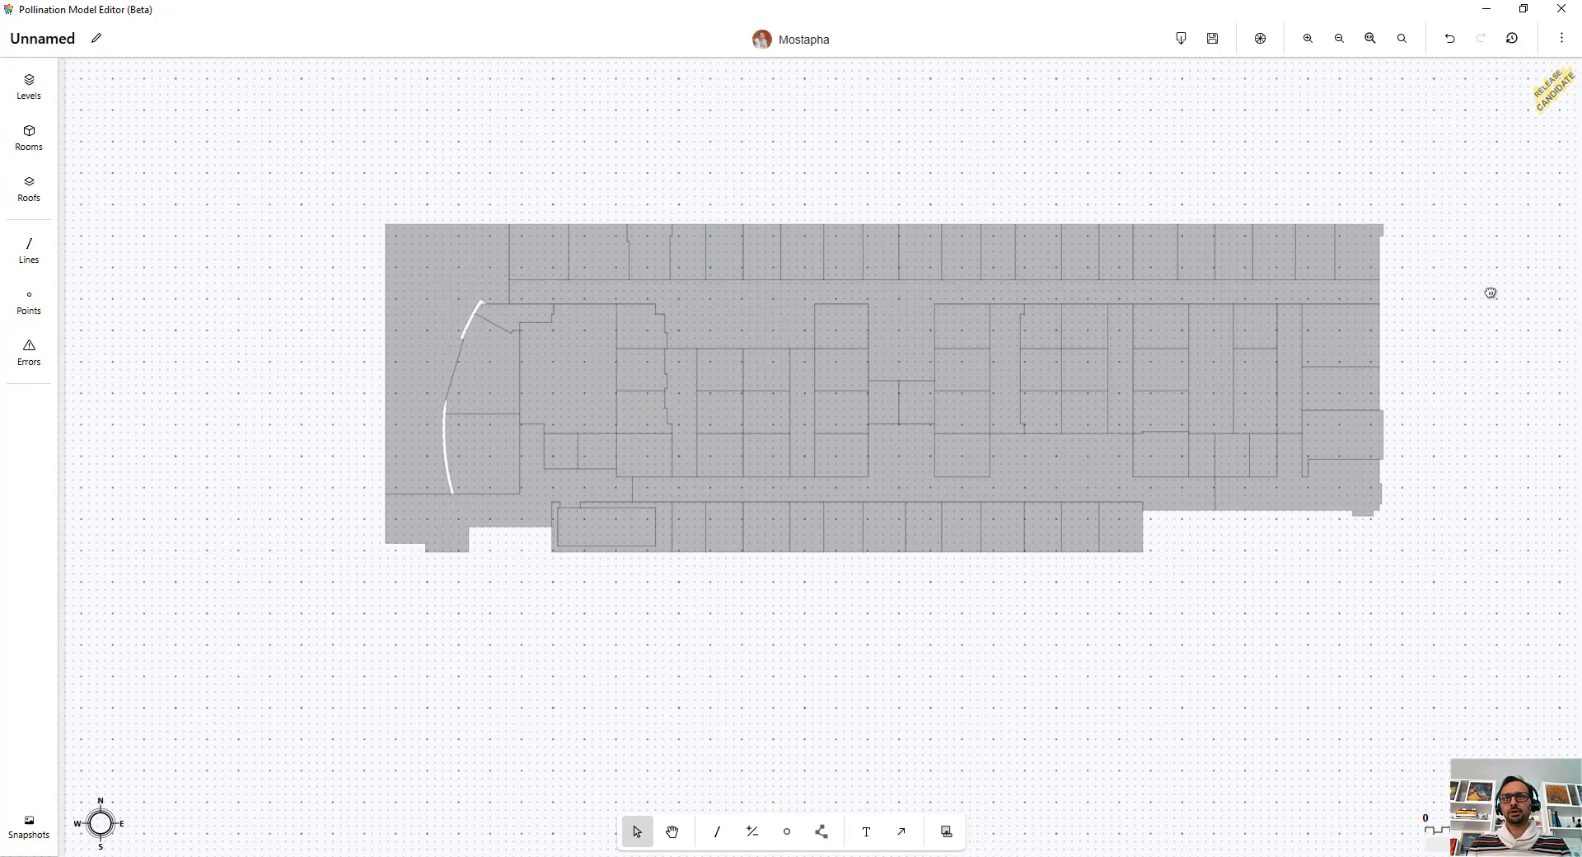
left_click(1255, 43)
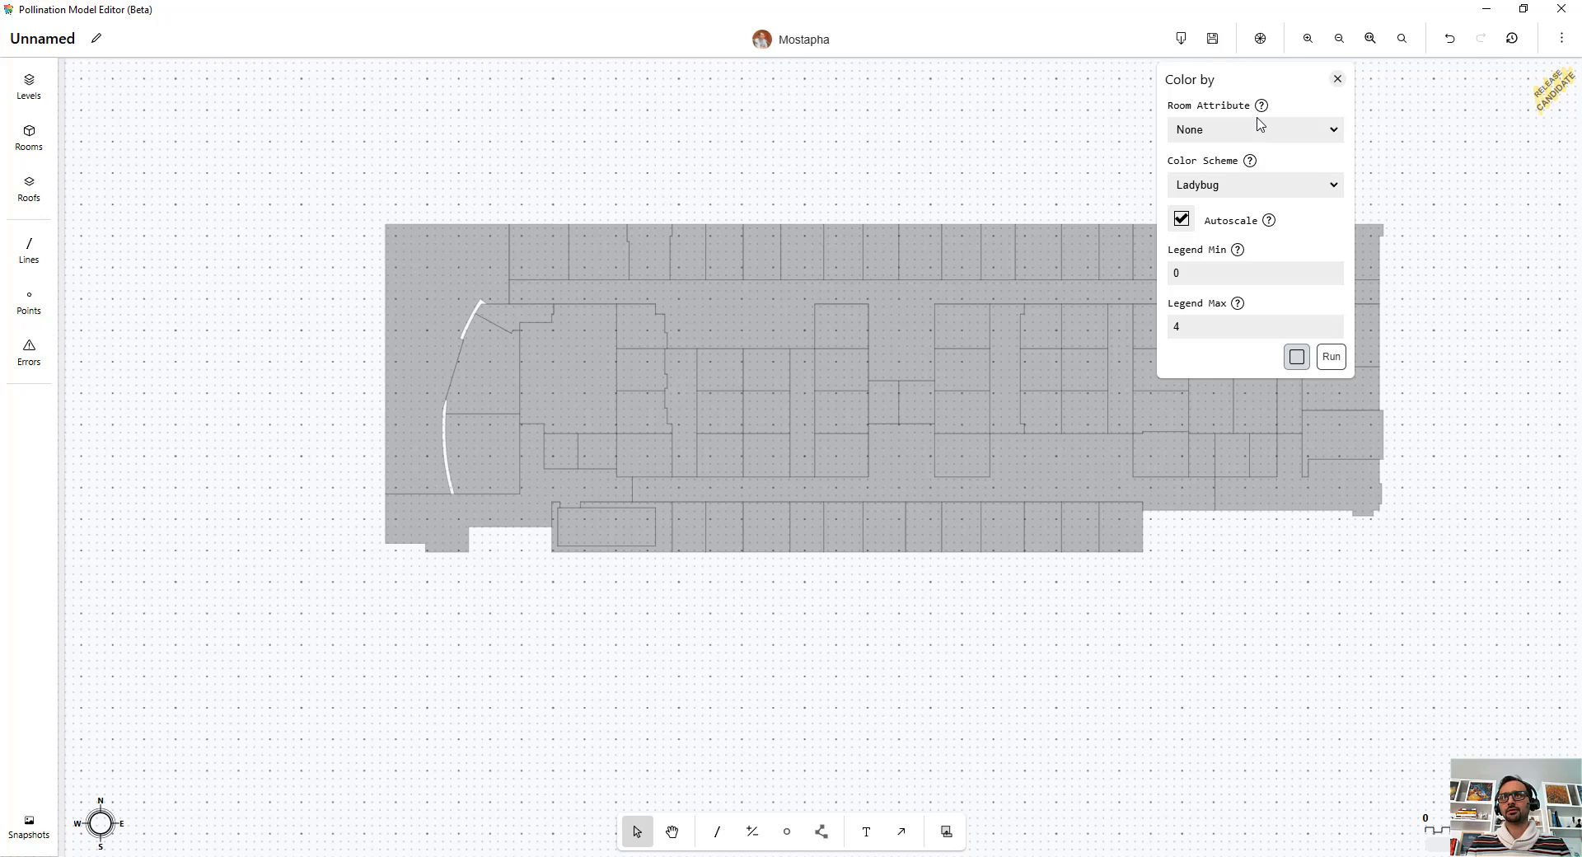
left_click(1258, 128)
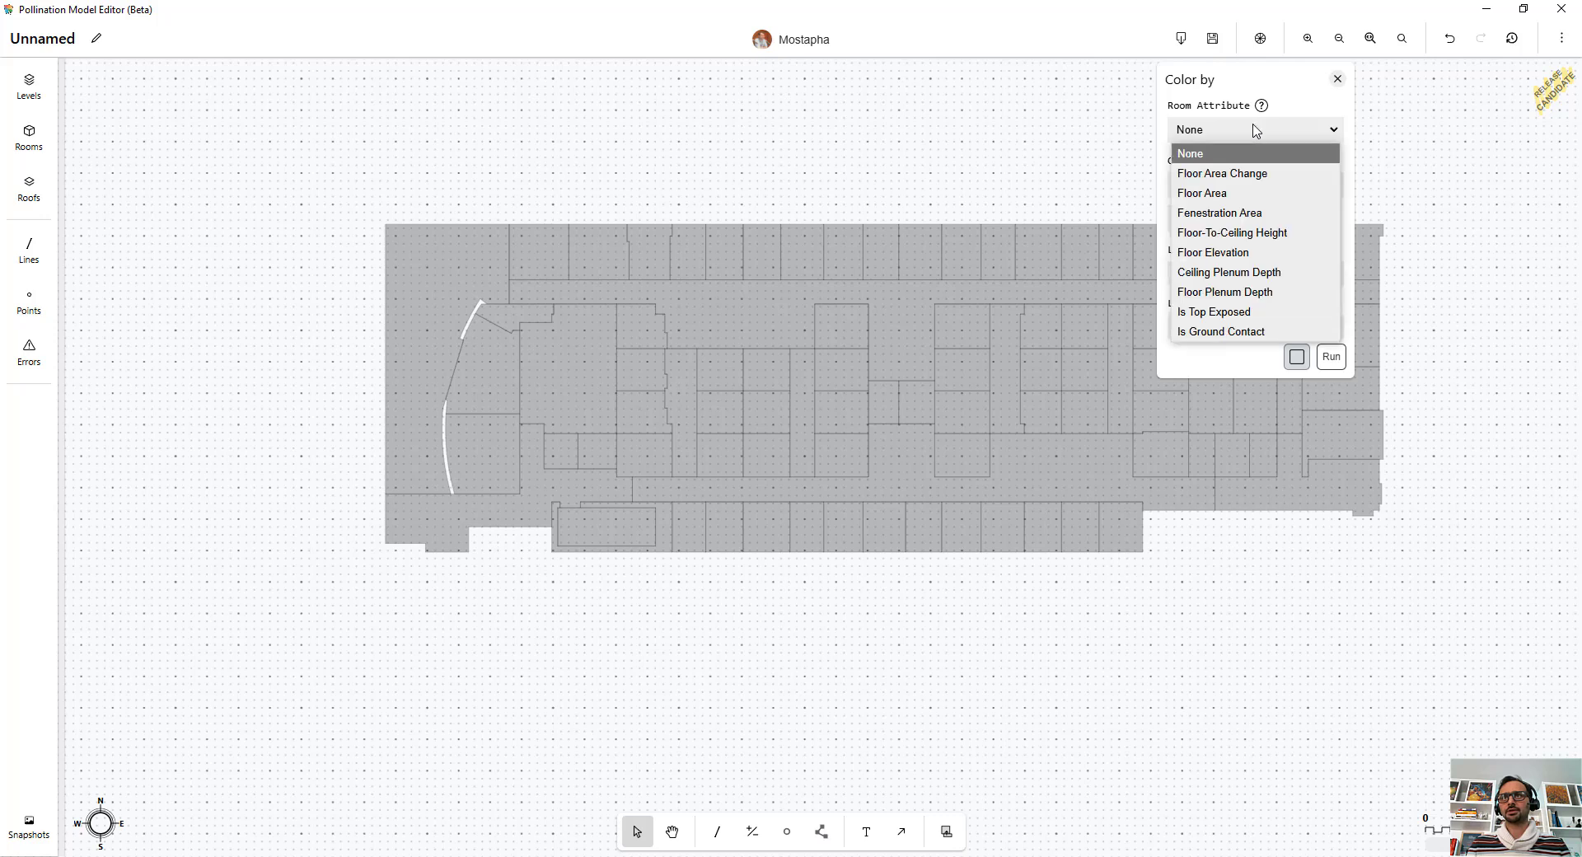
left_click(1233, 192)
left_click(1329, 357)
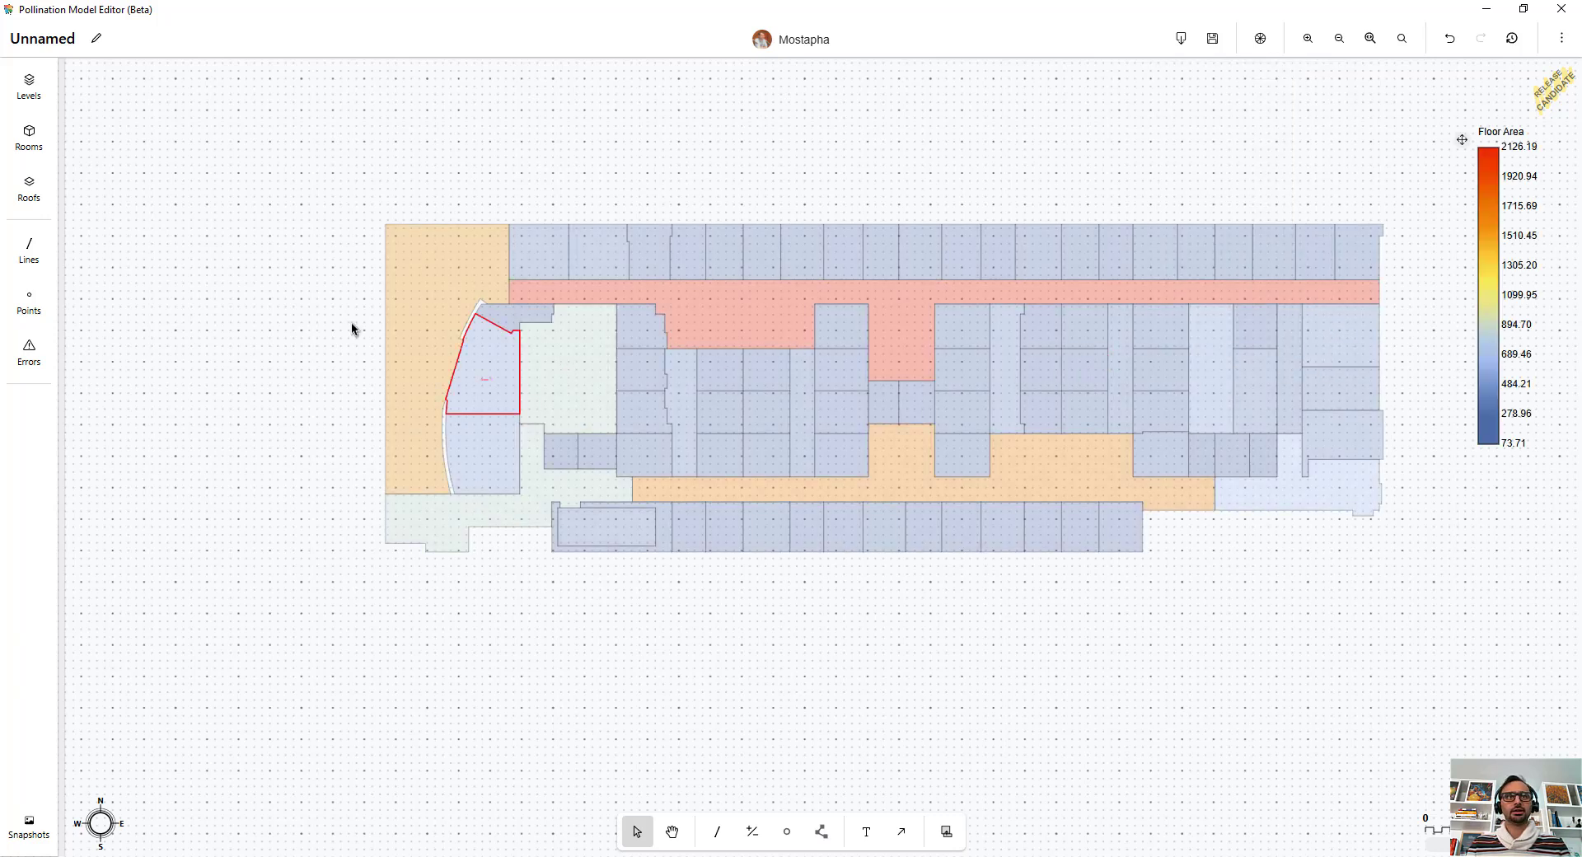
Step: Open the rooms table to review each room's properties, then close it
left_click(29, 136)
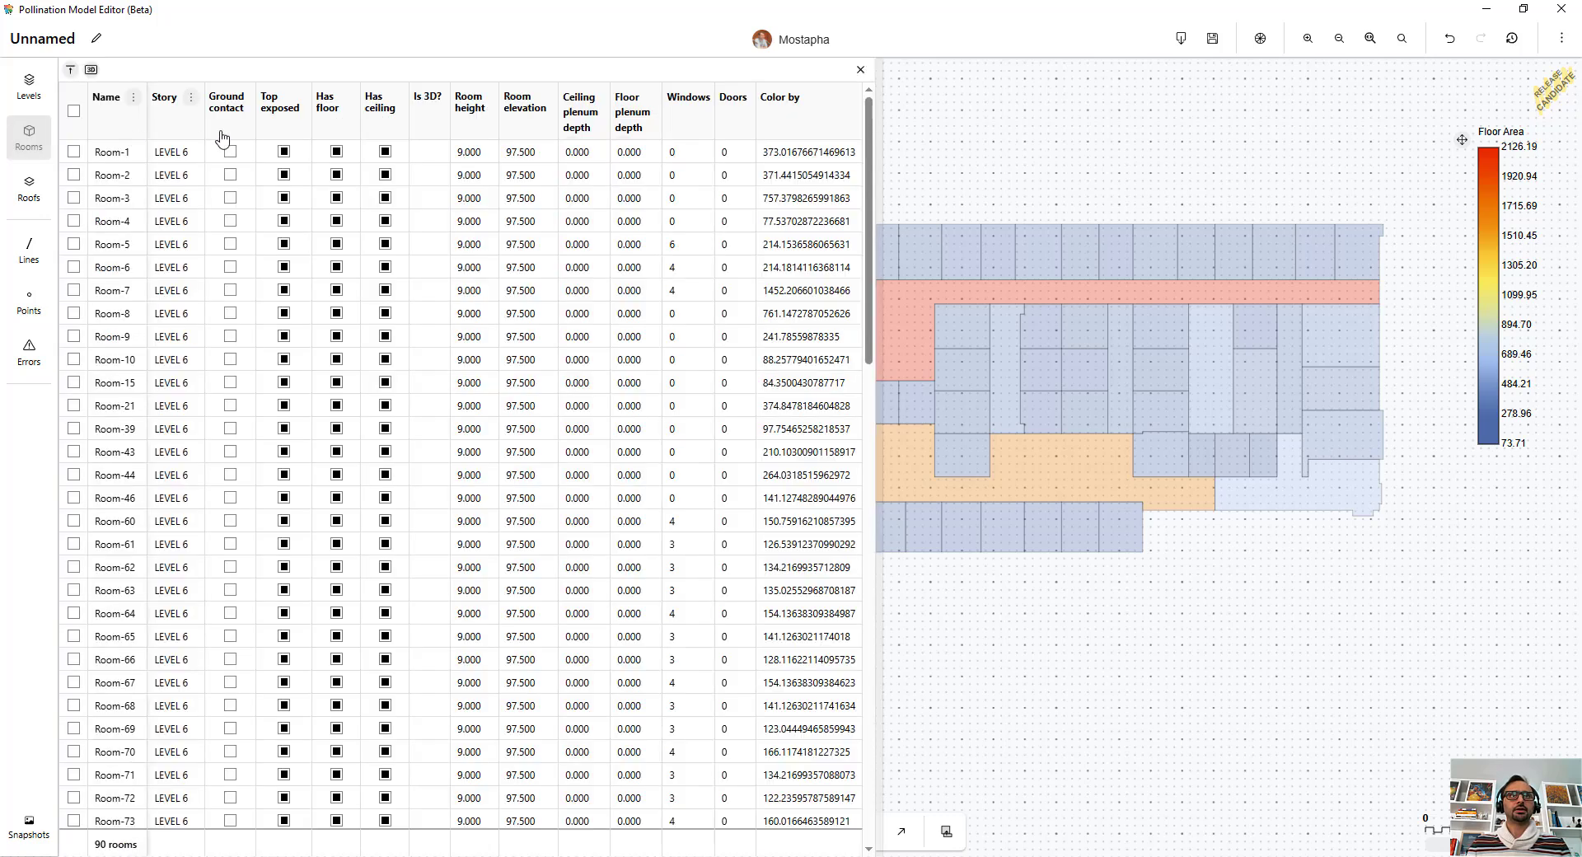
scroll(819, 248, "down", 2)
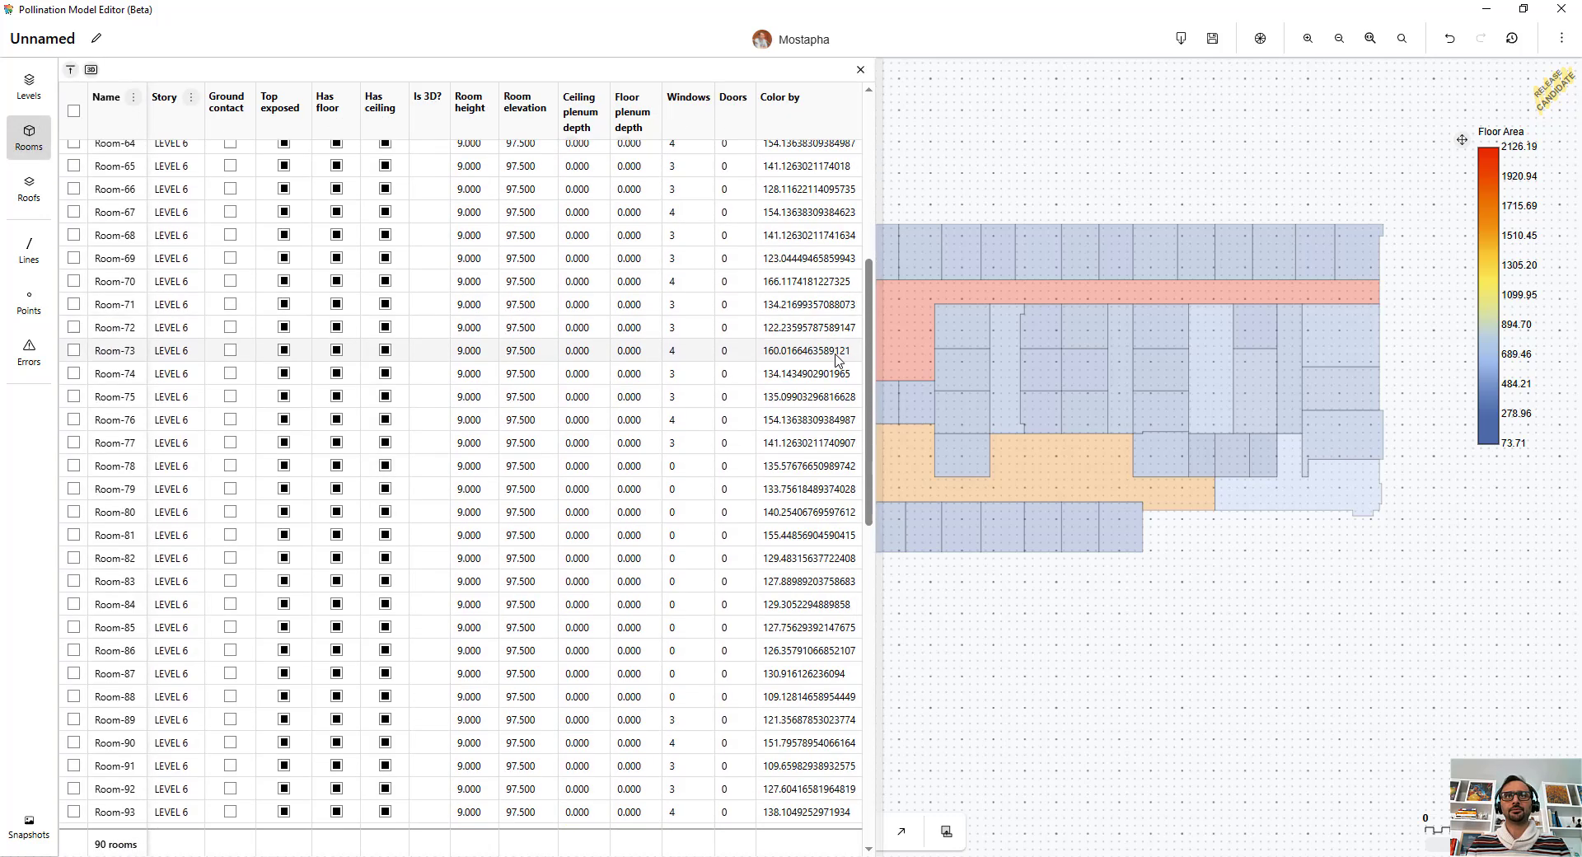
left_click(861, 72)
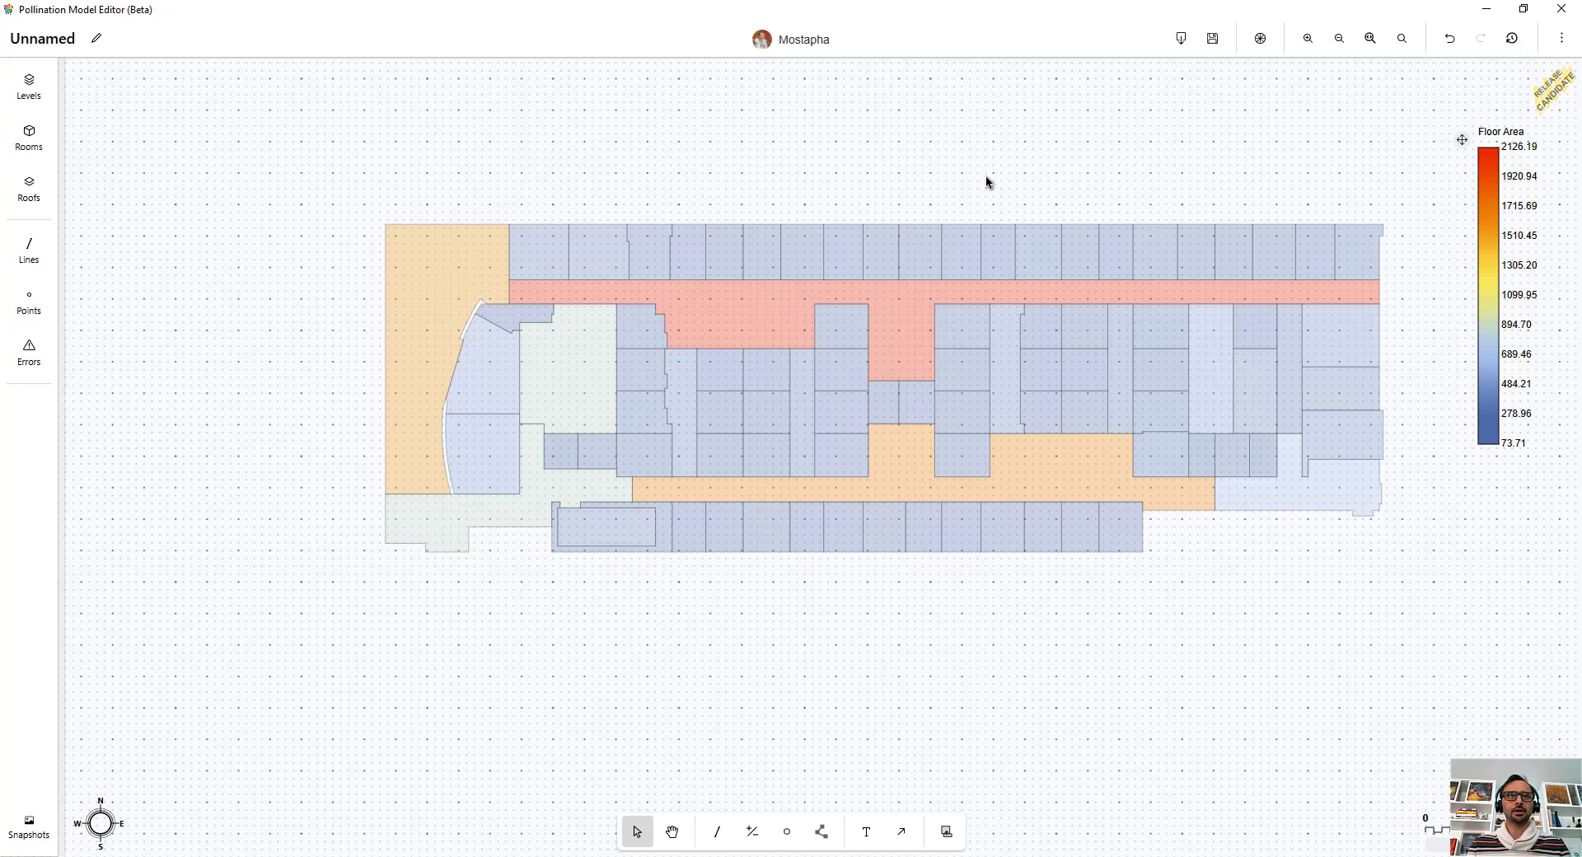
Step: Reset the room coloring attribute to None
left_click(1259, 38)
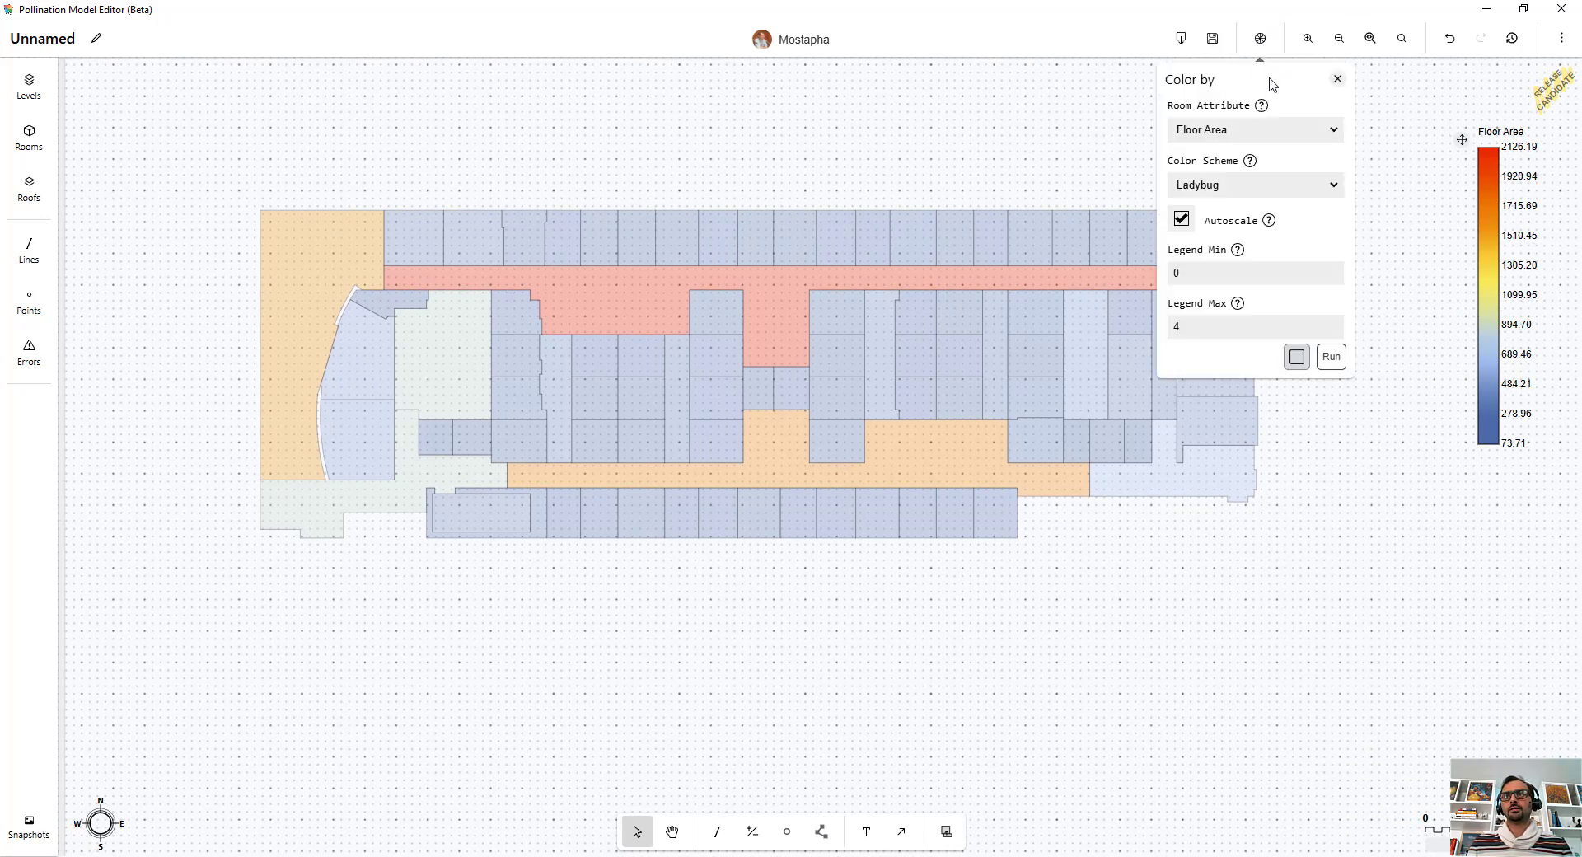
left_click(1270, 129)
left_click(1260, 150)
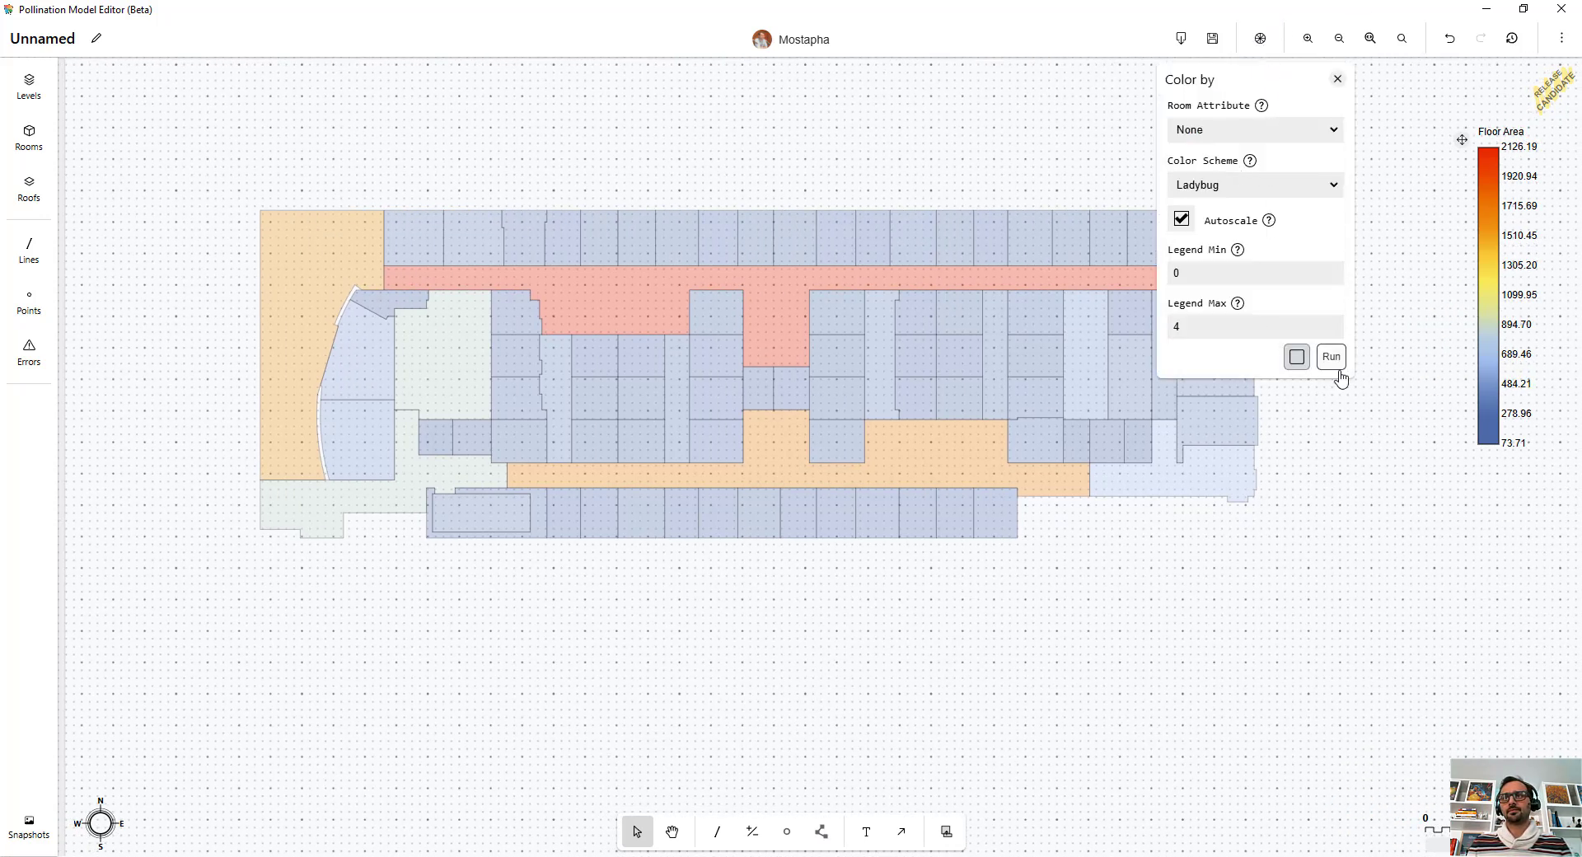
left_click(1334, 361)
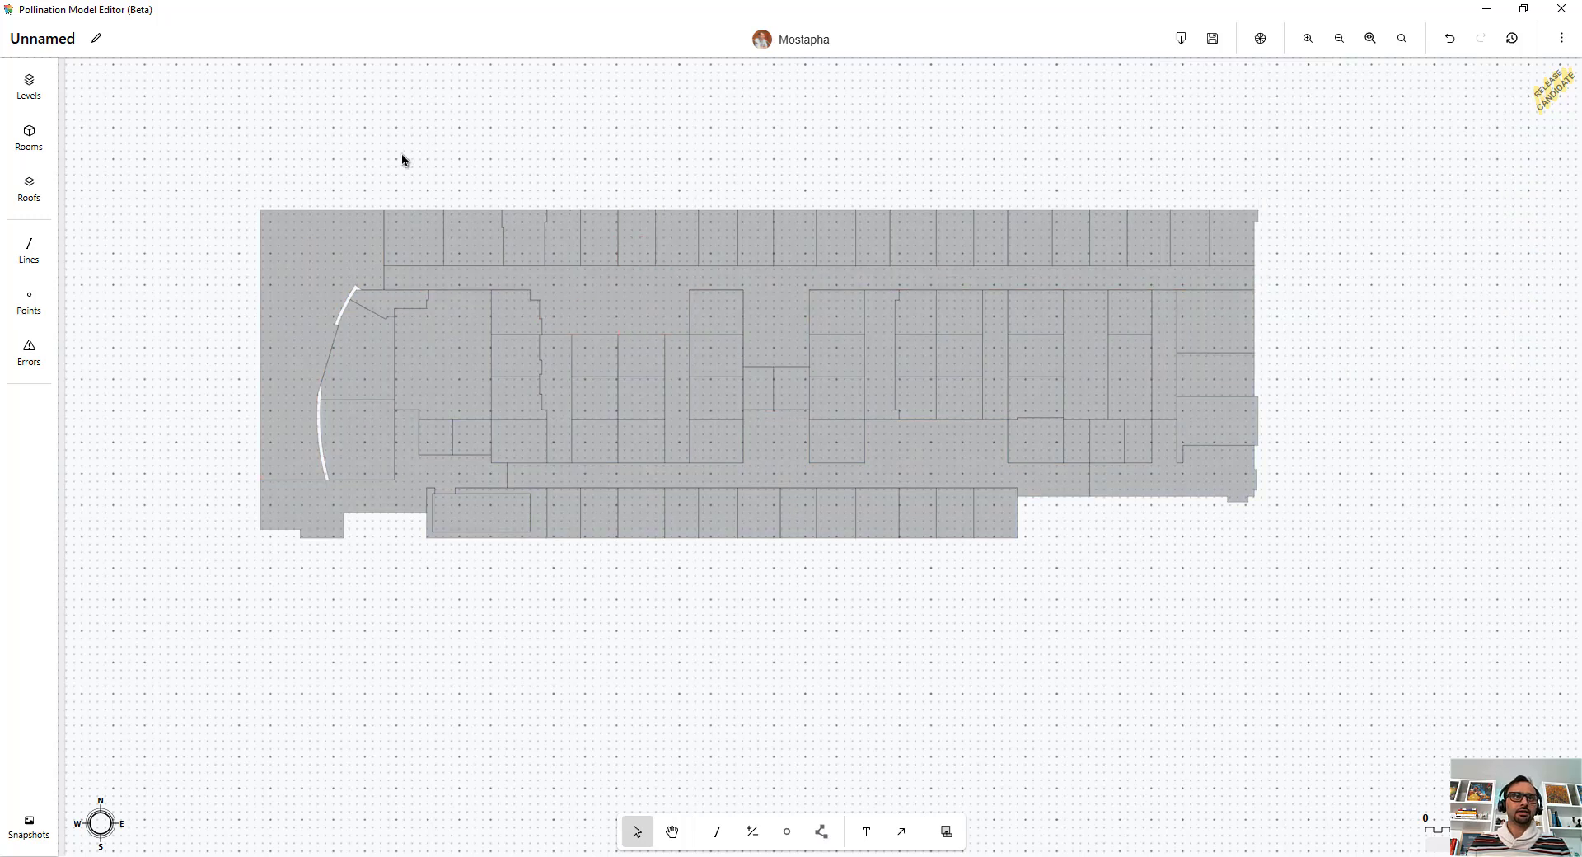
Step: Select the rooms around the curved facade and fill holes with a 50 sqft threshold and new room name New Room
middle_click_drag(402, 154, 622, 180)
scroll(631, 429, "up", 5)
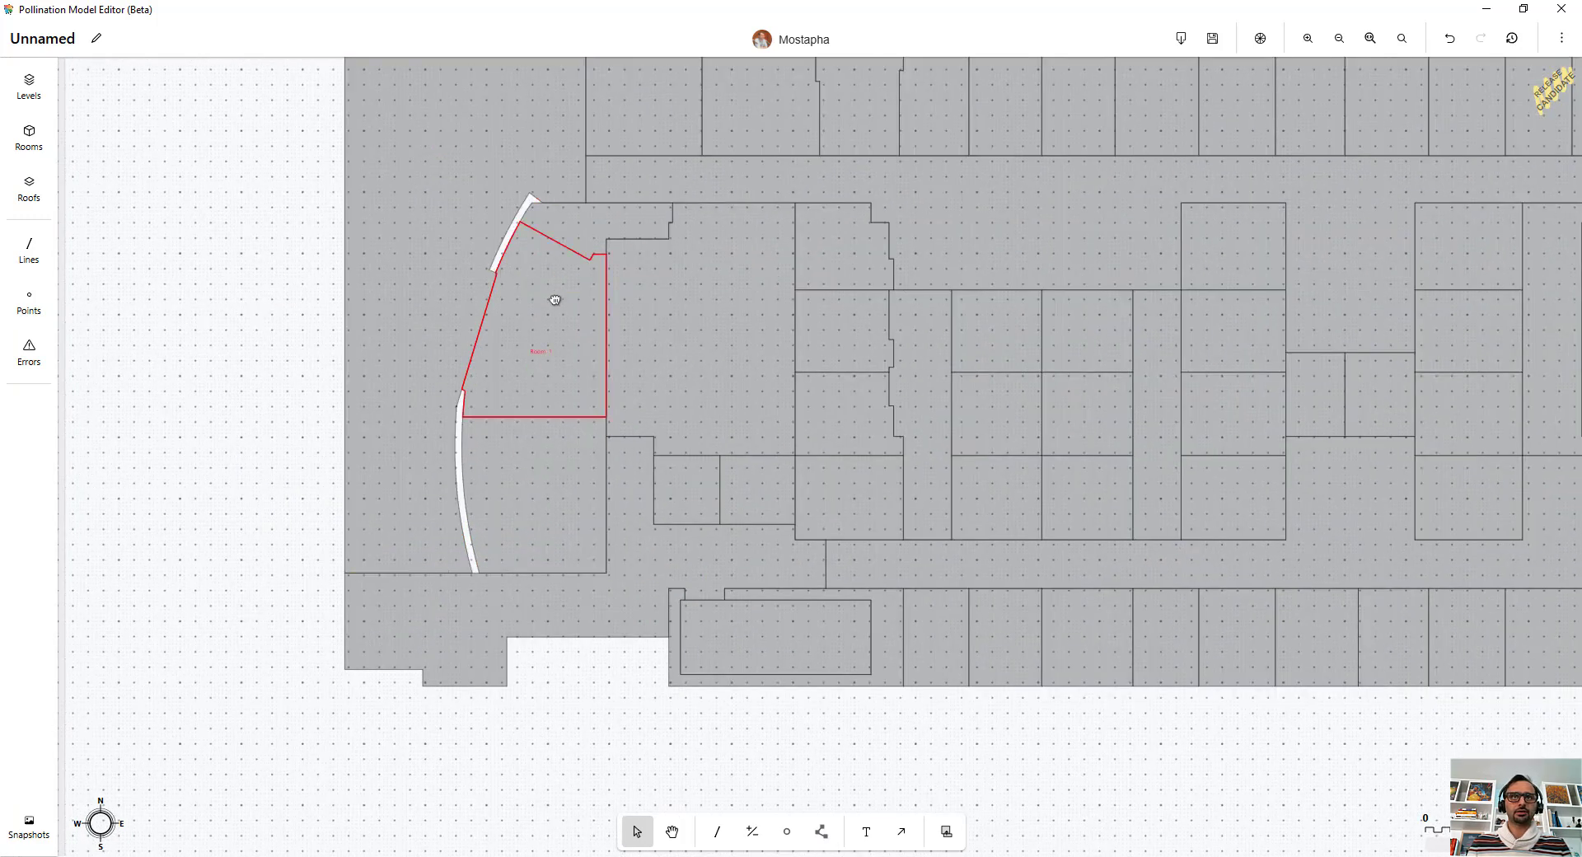
middle_click_drag(555, 299, 706, 394)
scroll(664, 344, "down", 2)
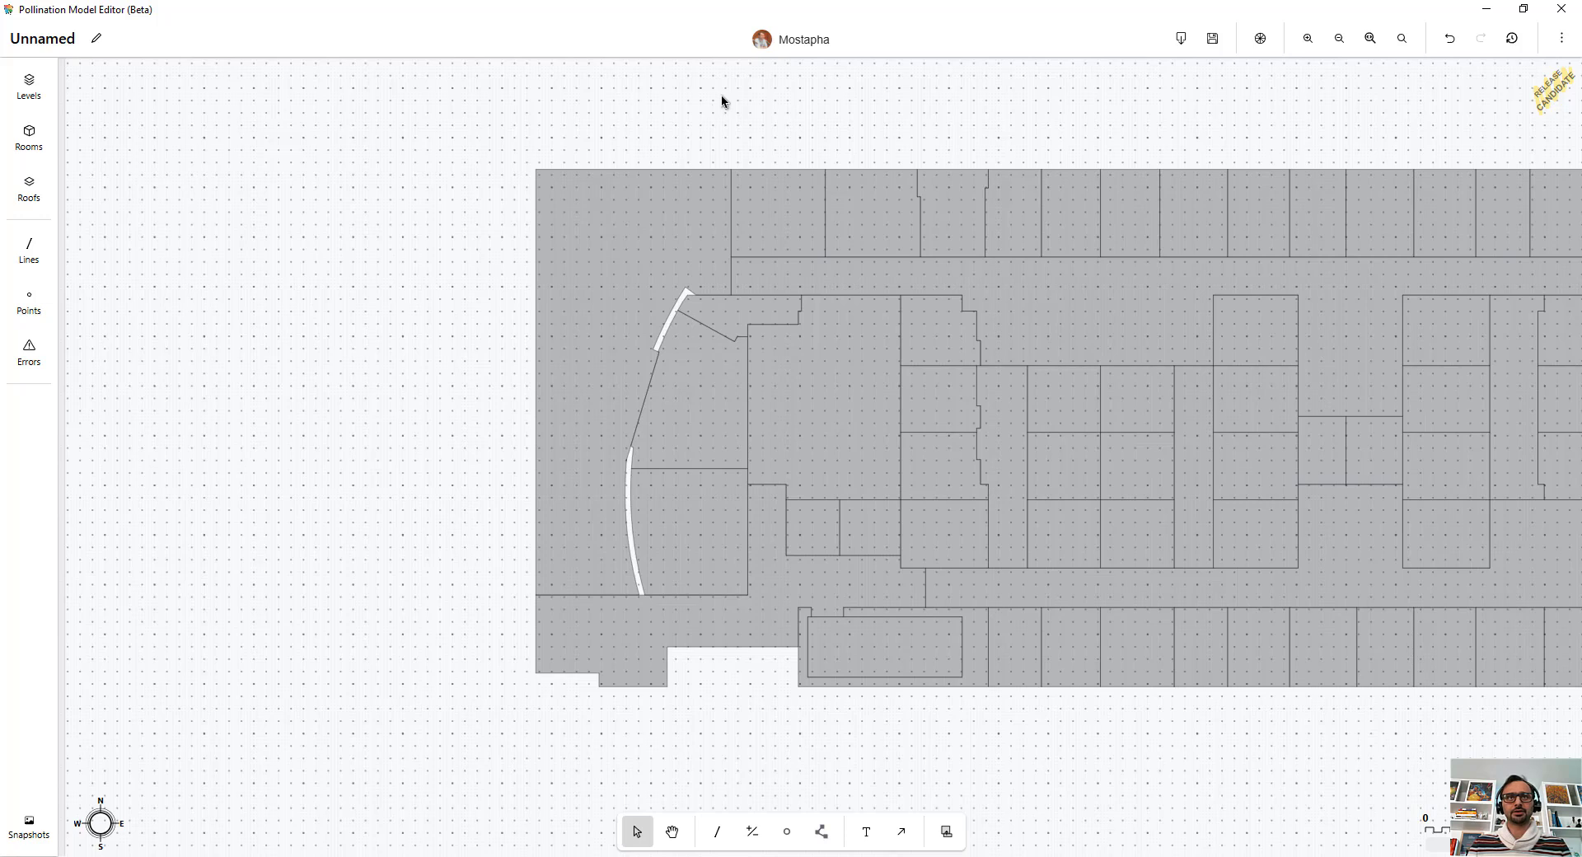
left_click_drag(730, 149, 601, 606)
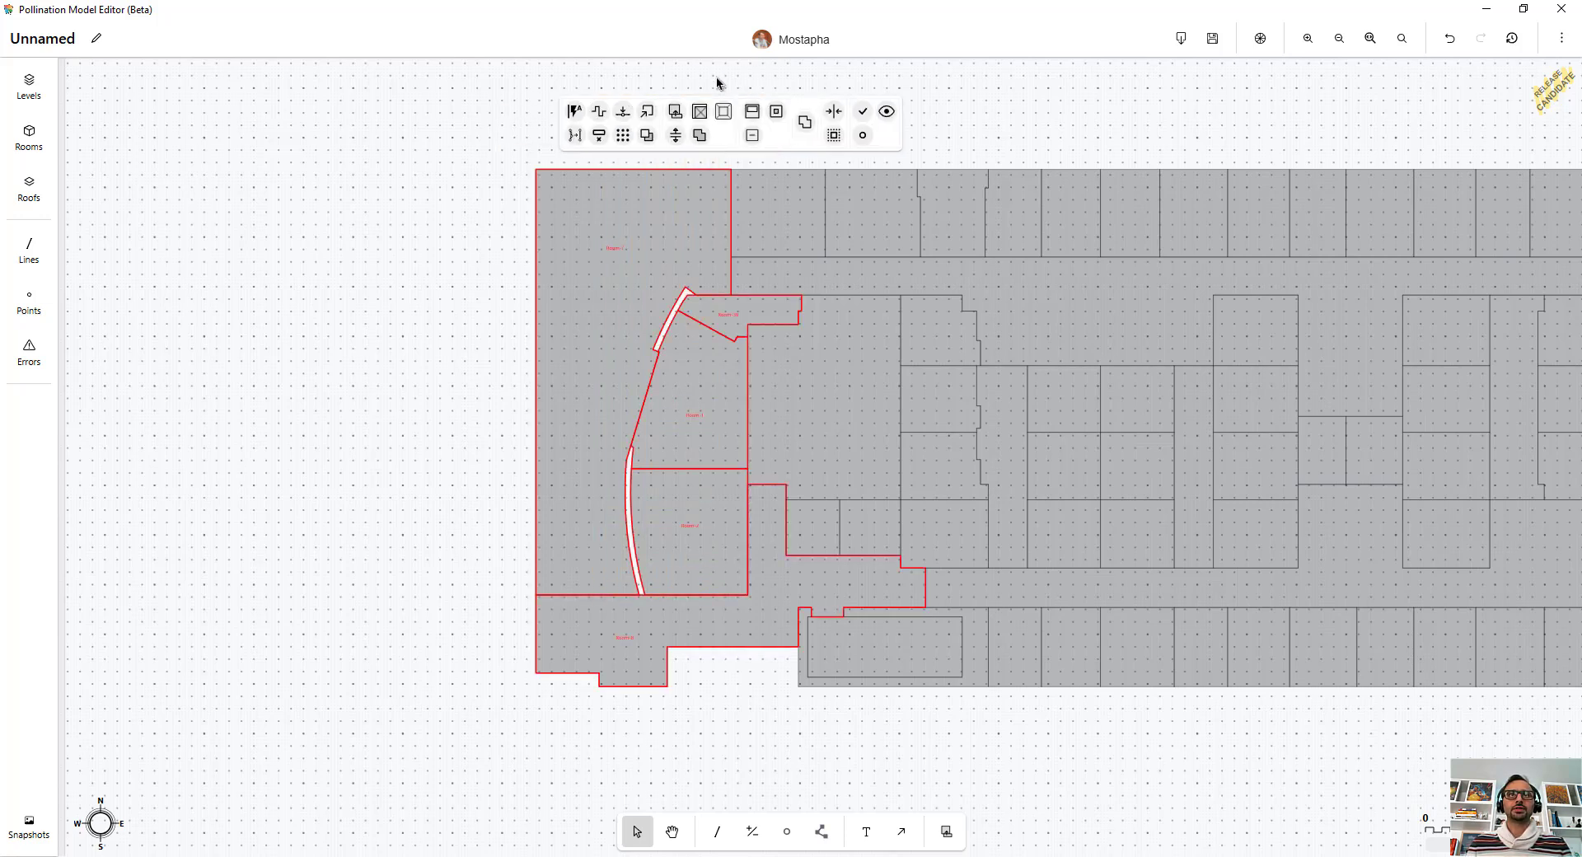
left_click(699, 112)
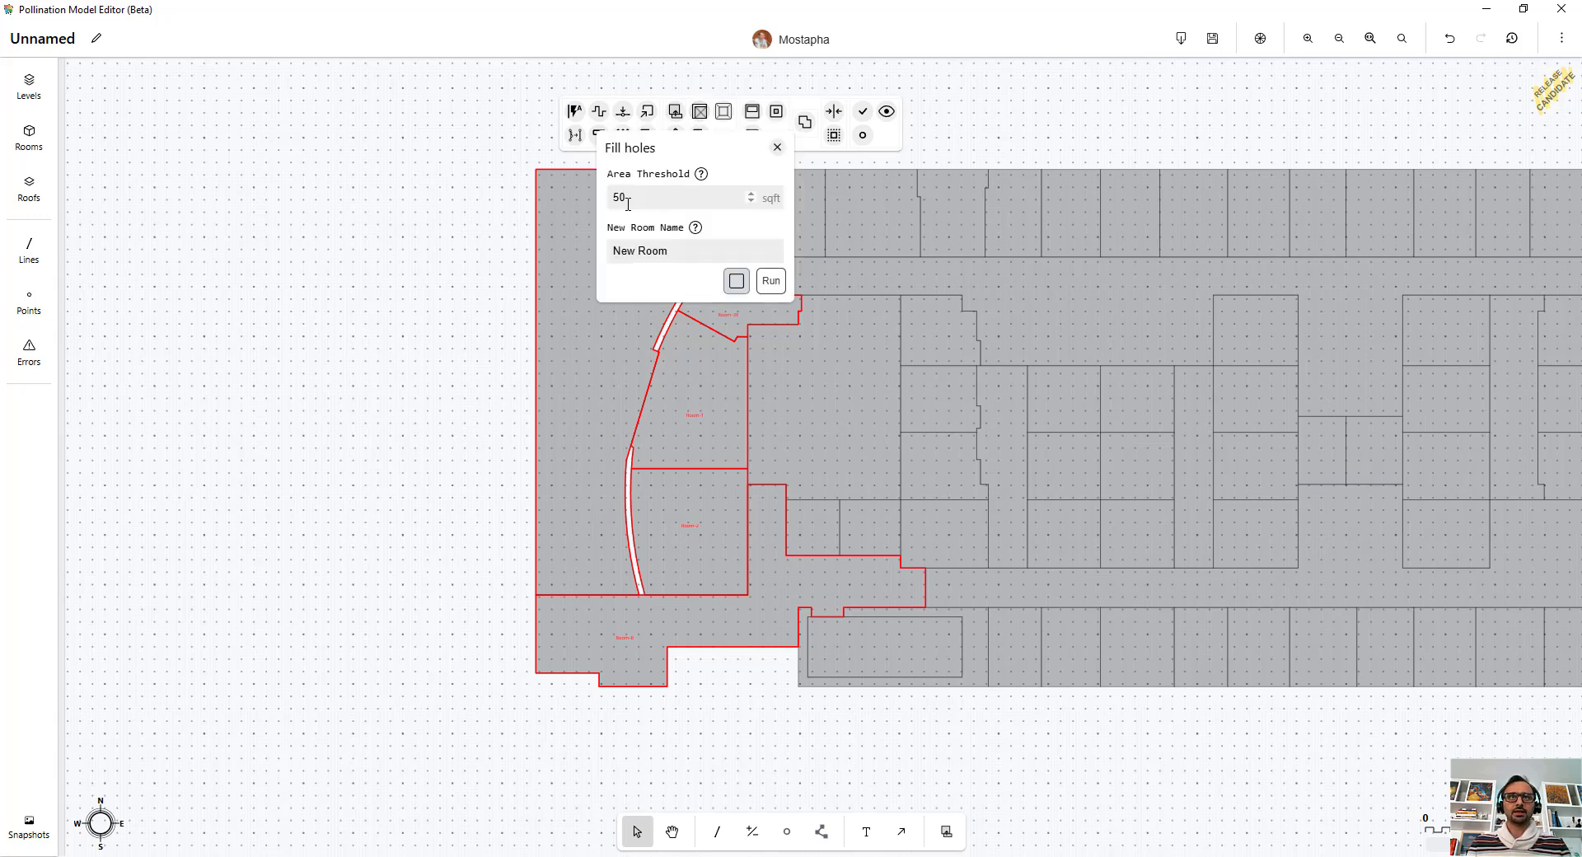
left_click(769, 281)
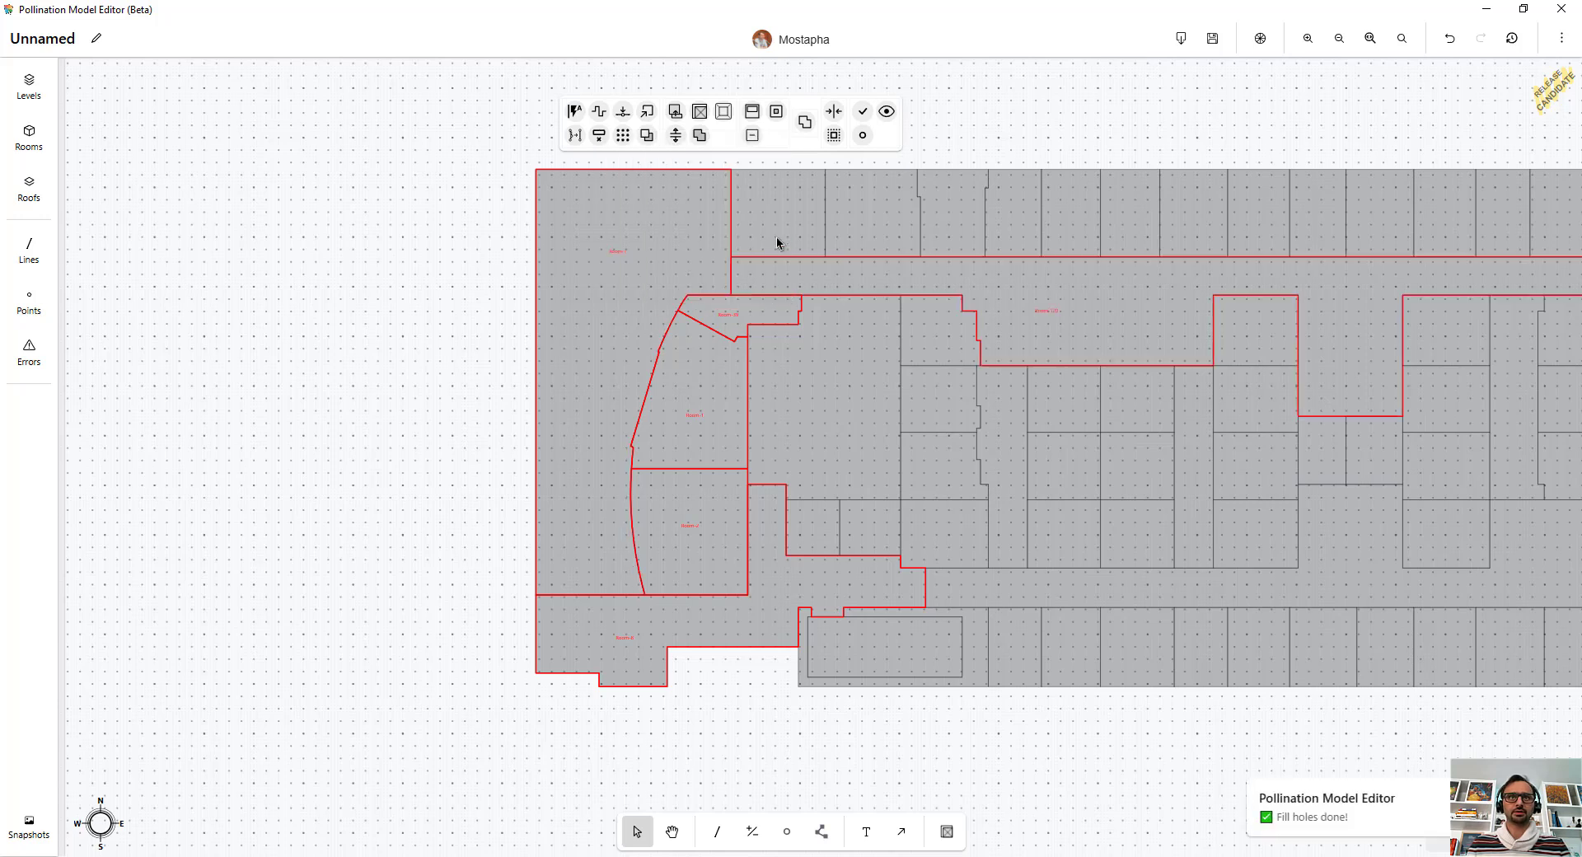
Step: Zoom in to examine the room boundaries along the curved facade
left_click(999, 128)
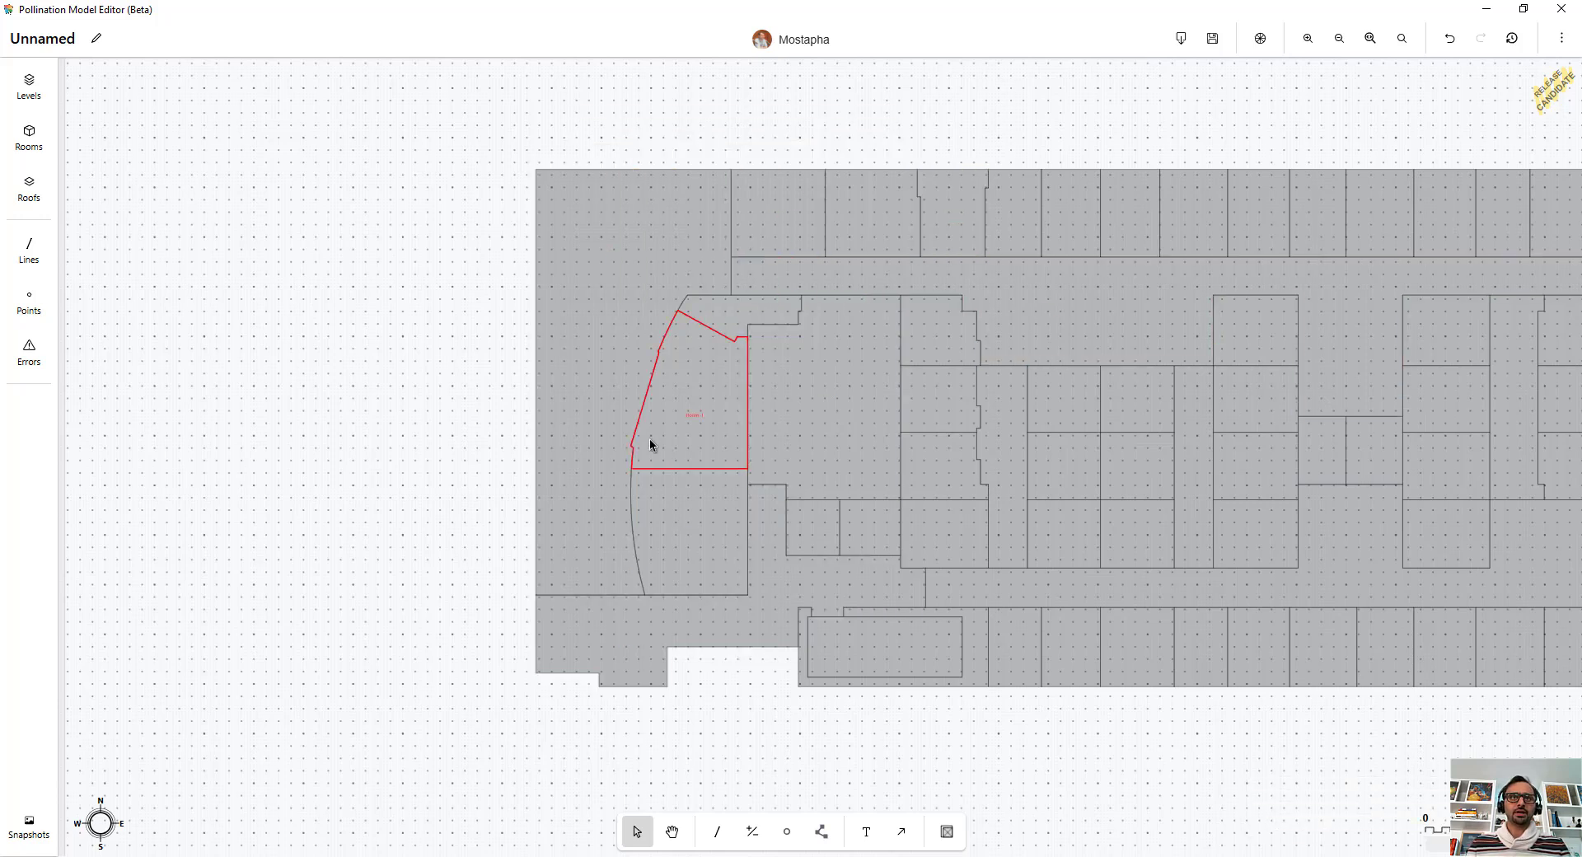
scroll(651, 369, "up", 2)
scroll(651, 369, "up", 5)
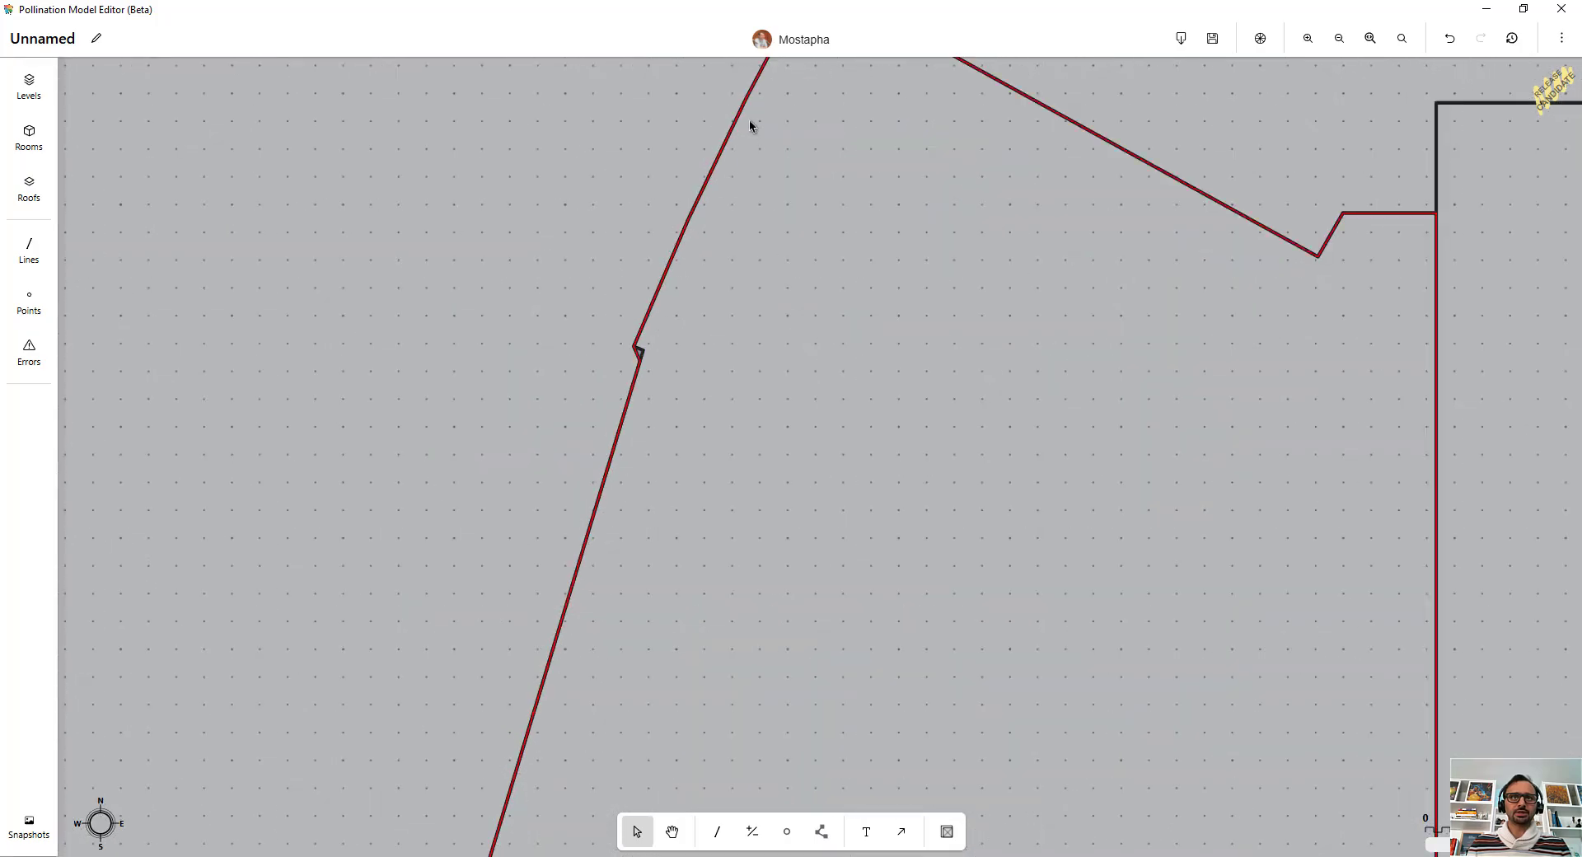
scroll(635, 272, "down", 6)
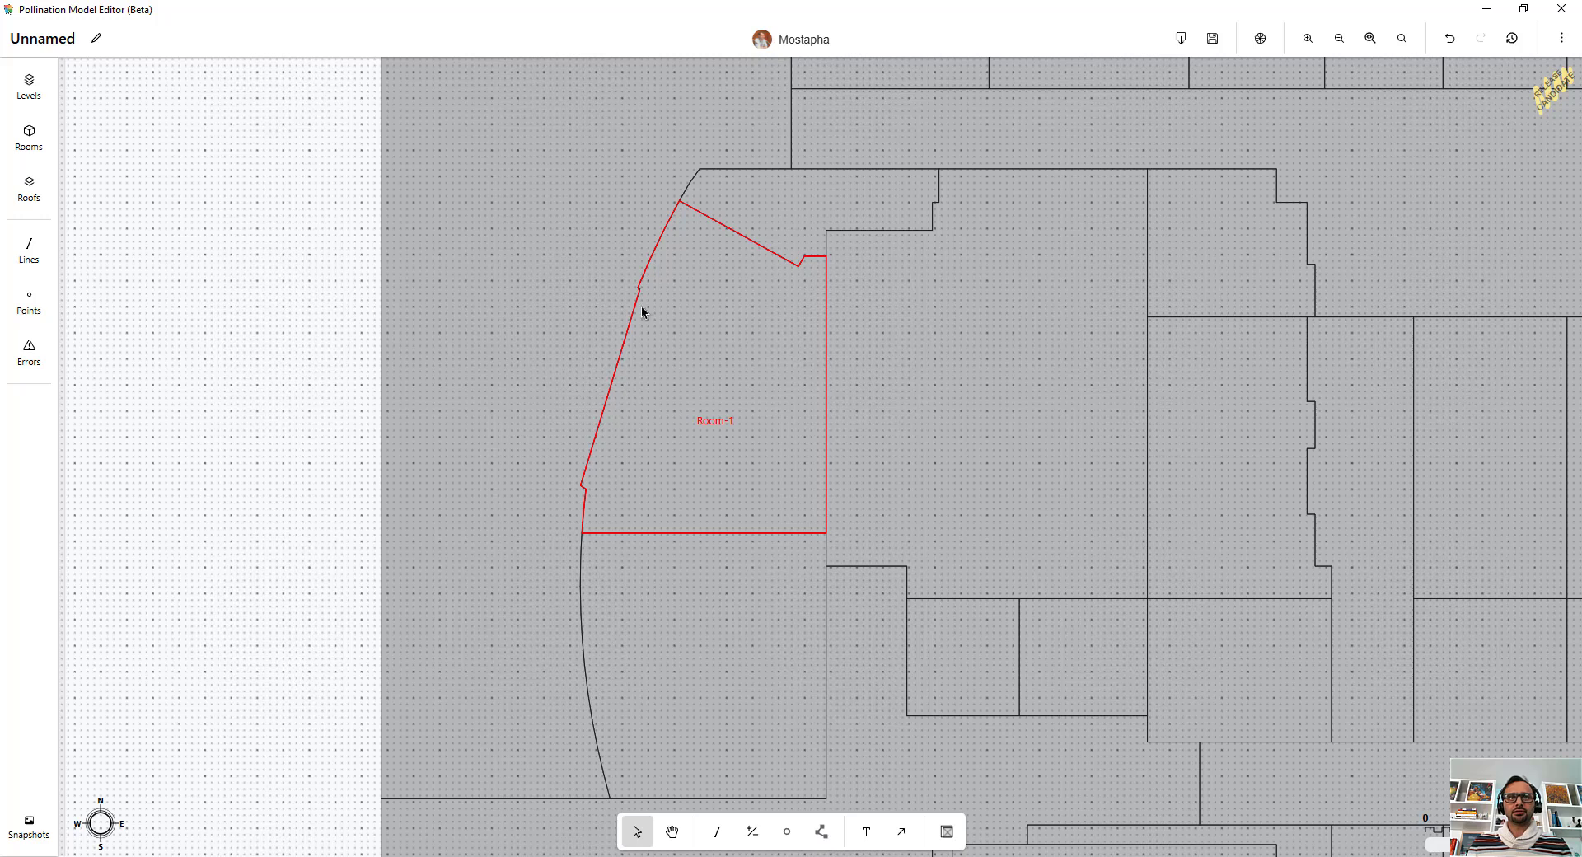
scroll(576, 272, "down", 1)
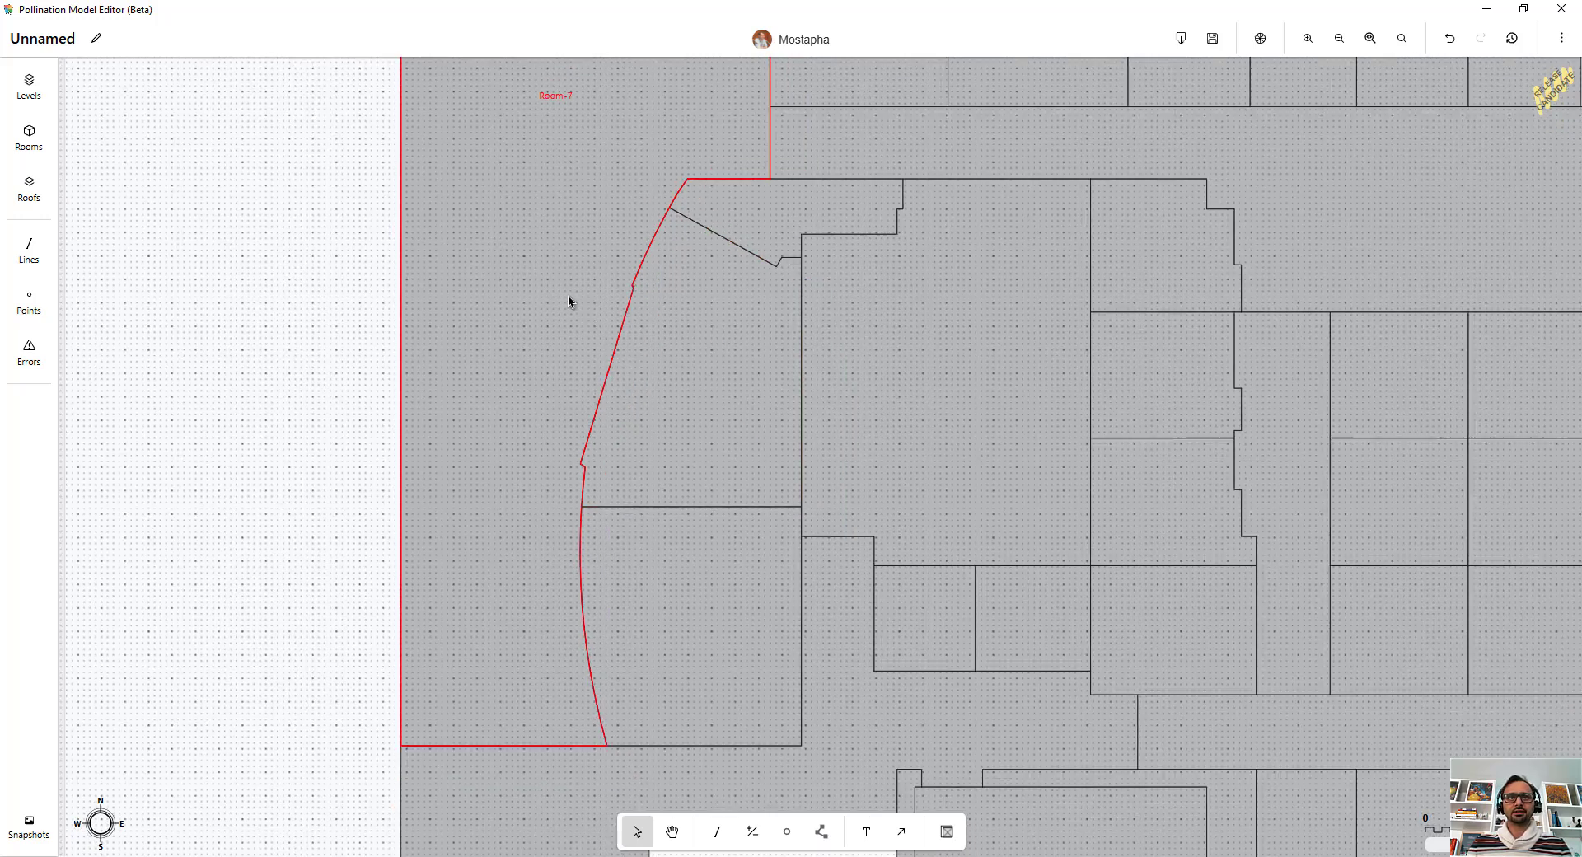
Step: Draw a polyline guide along the straight segments of the curved facade, from the lower room corner up to the top vertex
scroll(568, 301, "down", 2)
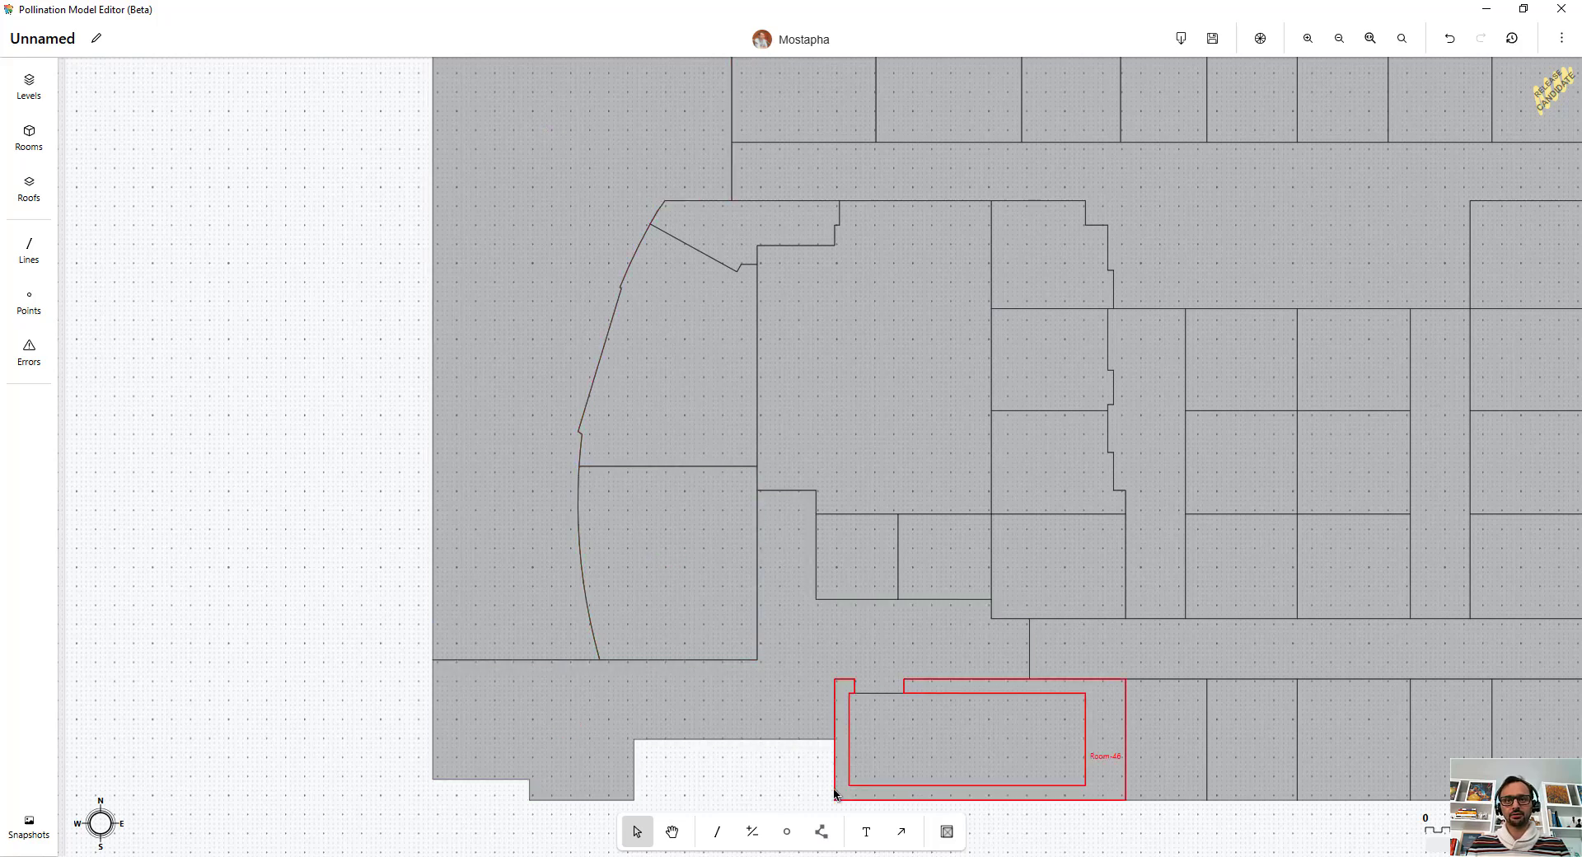
left_click(827, 834)
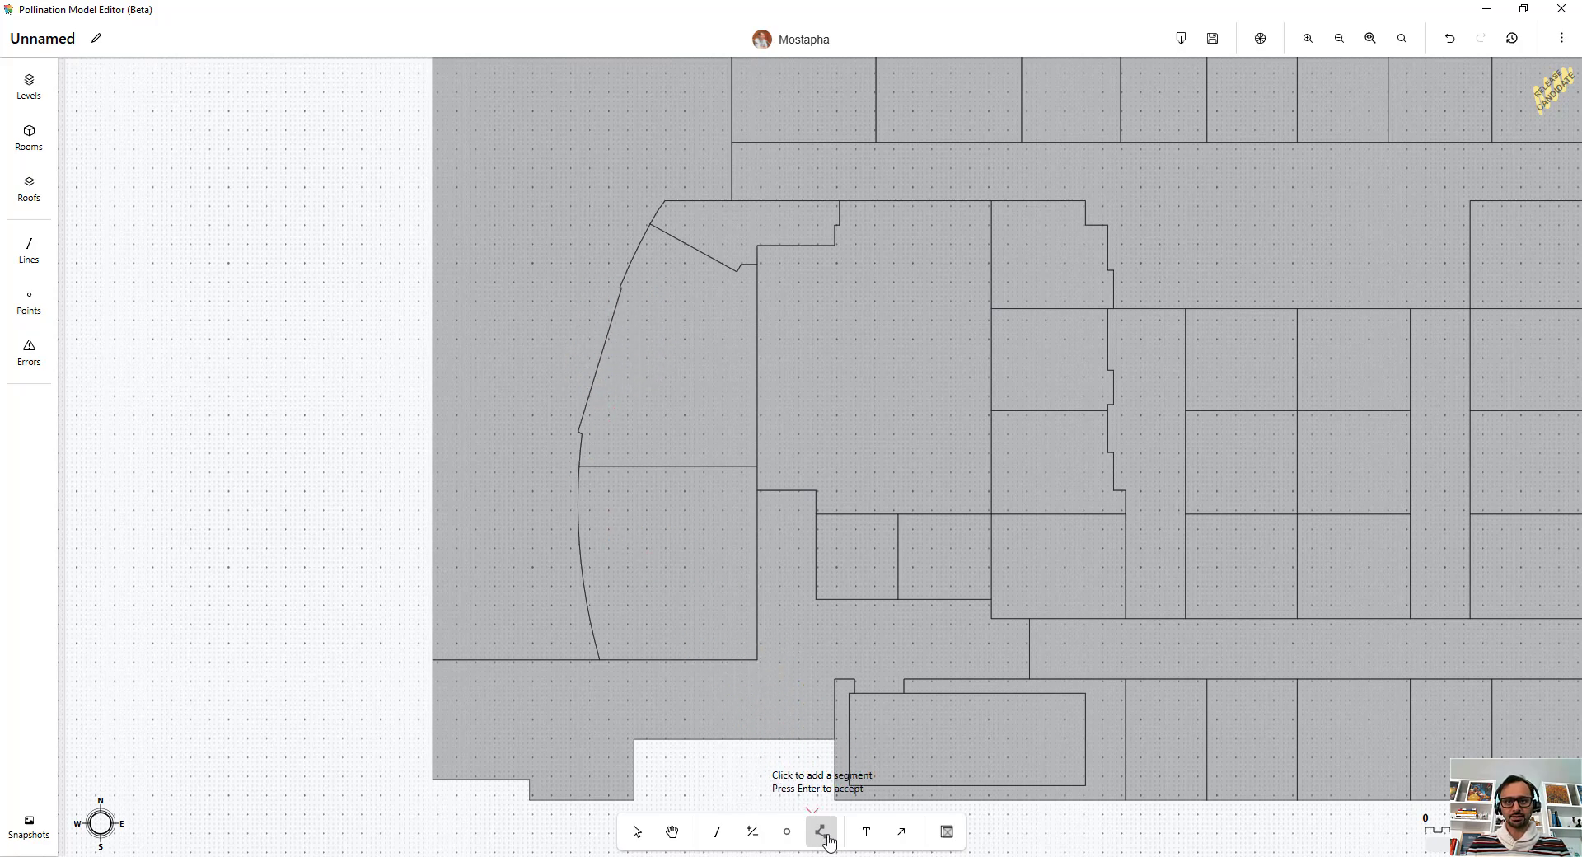
scroll(576, 321, "up", 3)
scroll(603, 457, "up", 3)
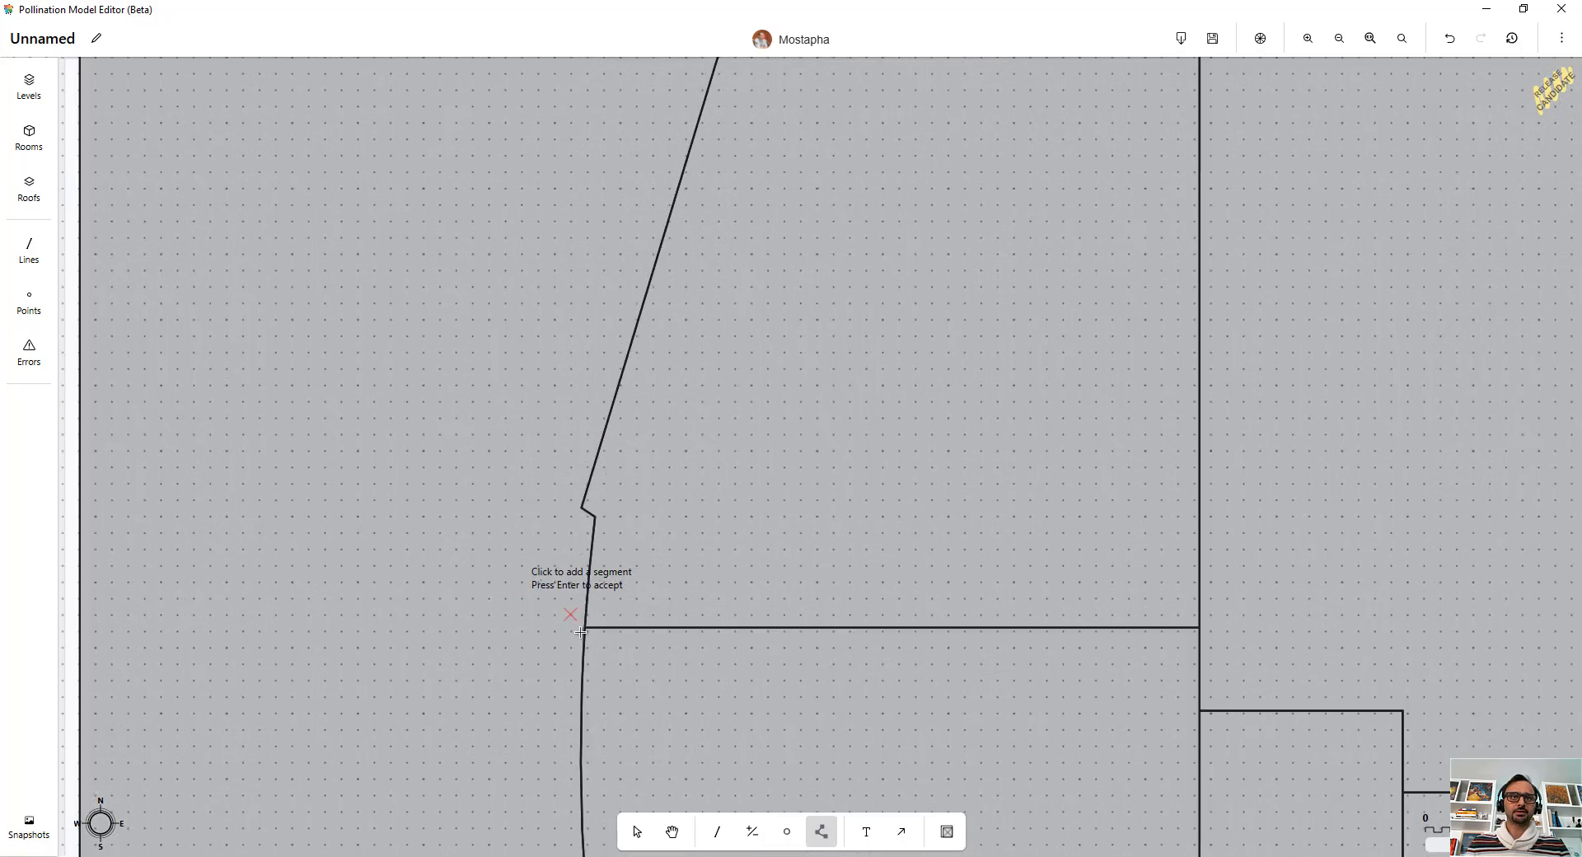
scroll(584, 629, "up", 2)
left_click(585, 627)
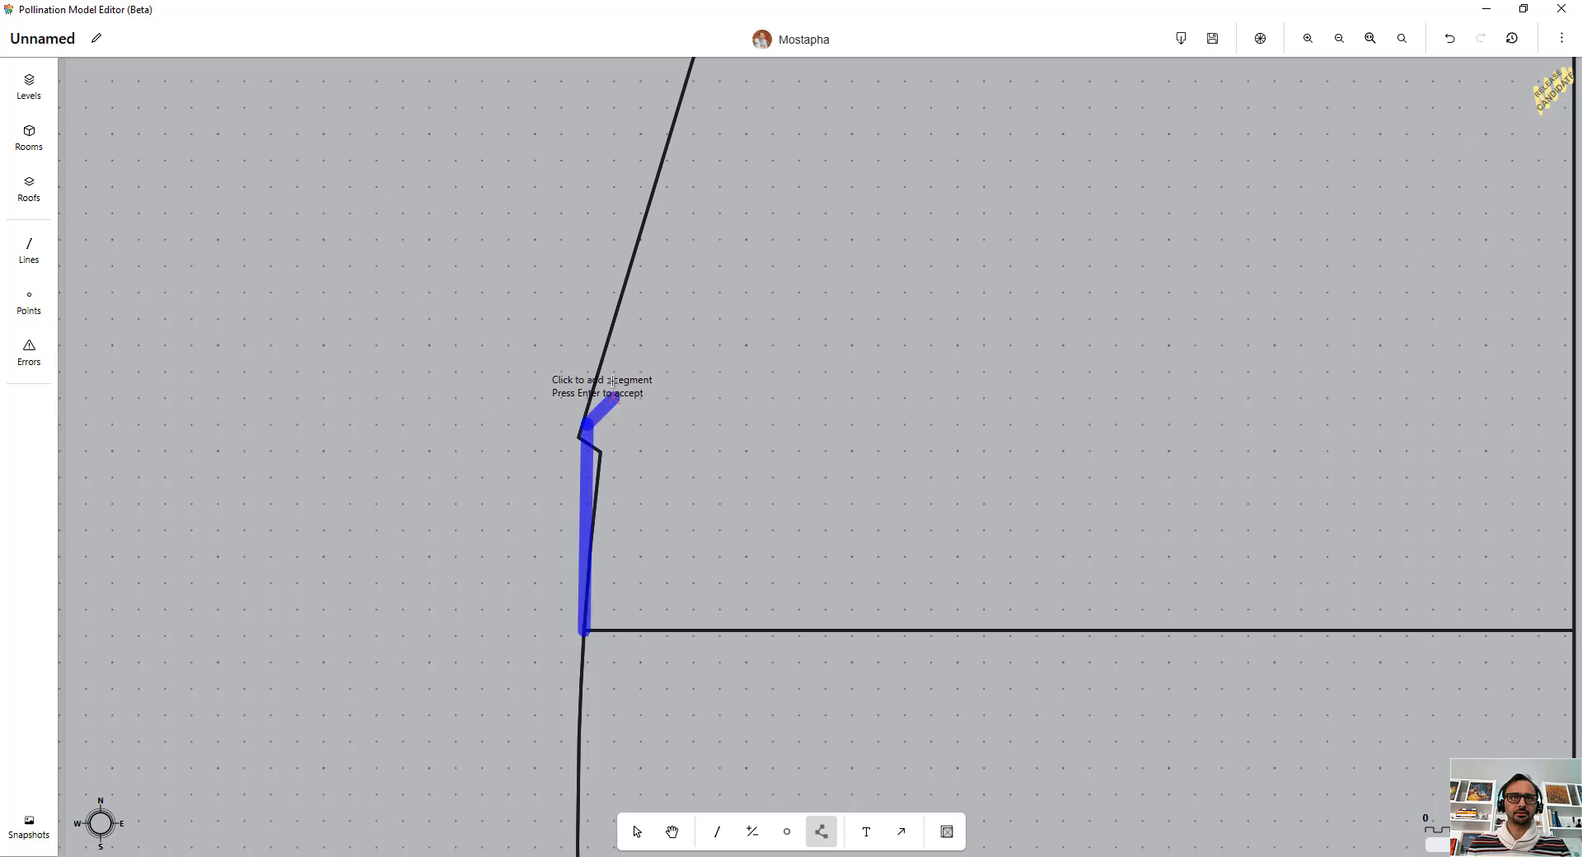
scroll(613, 403, "down", 3)
scroll(641, 442, "up", 1)
scroll(641, 441, "up", 3)
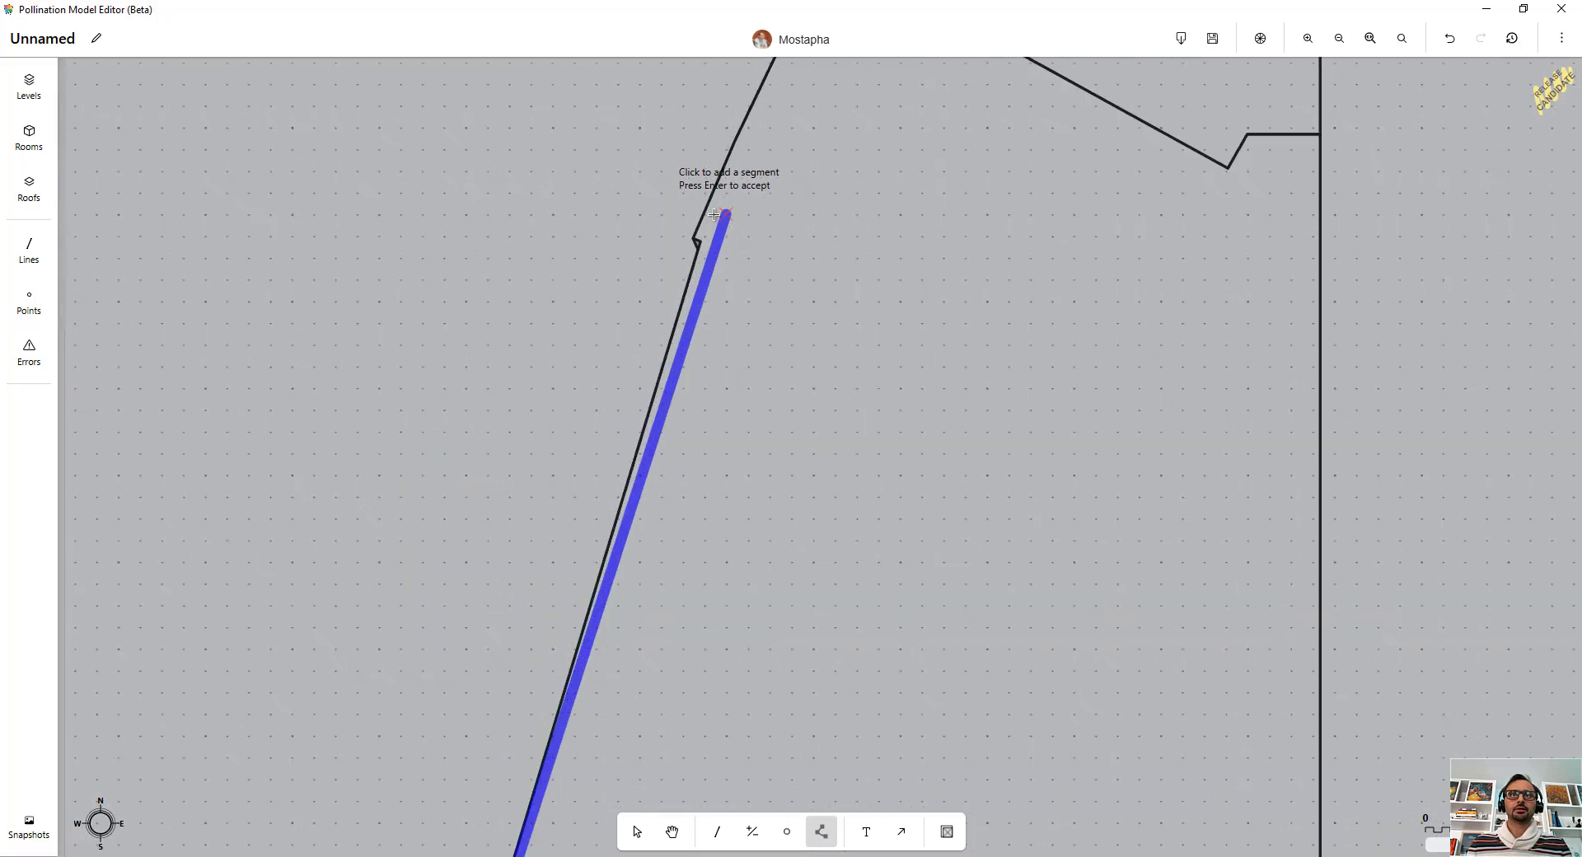
left_click(692, 236)
scroll(724, 363, "down", 3)
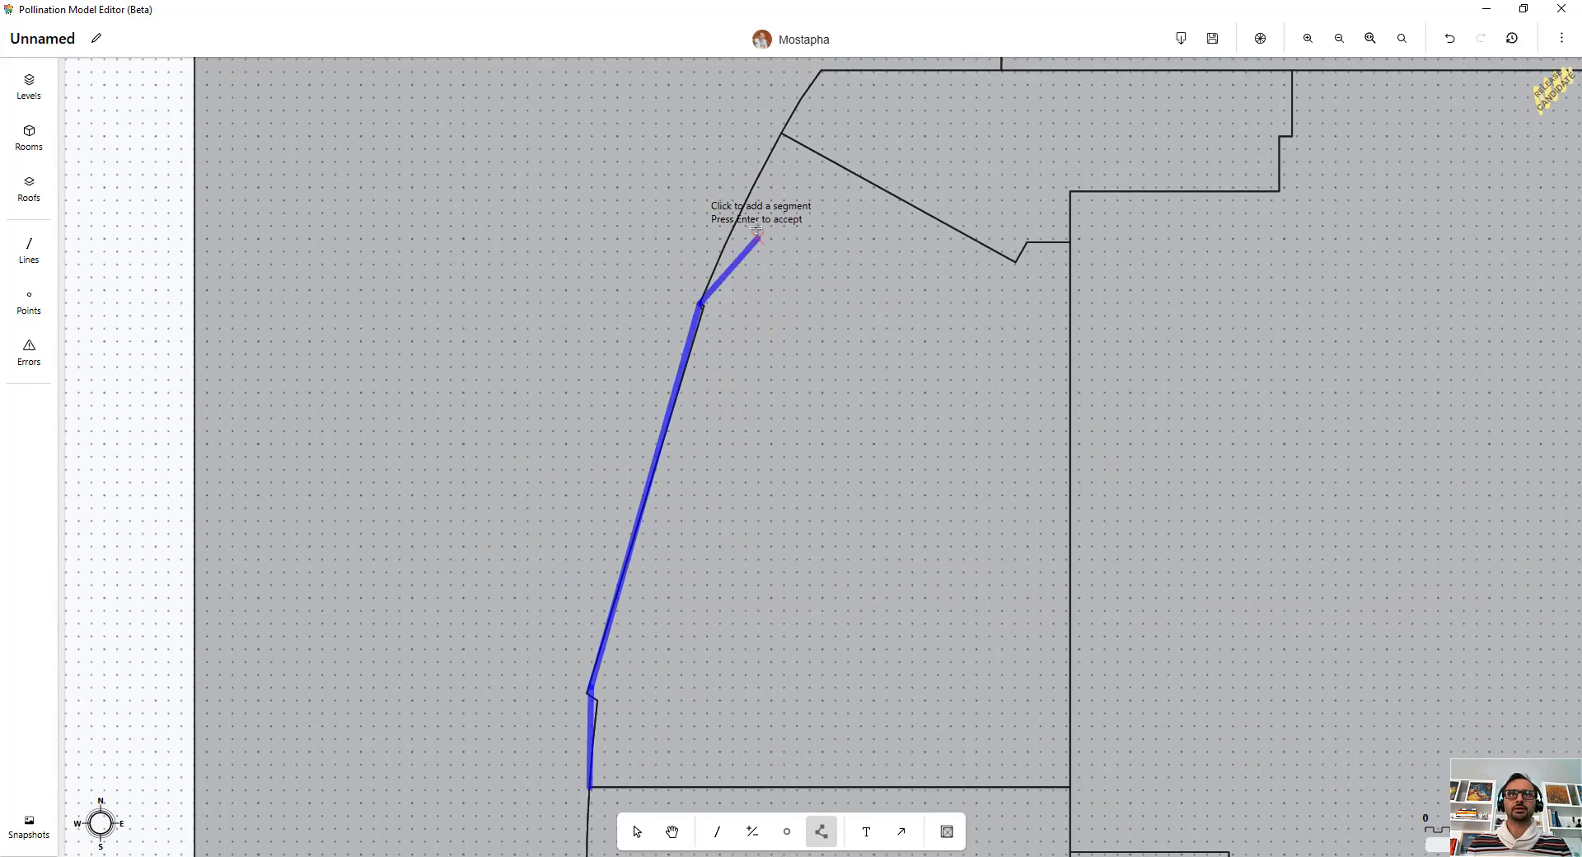
scroll(756, 237, "up", 3)
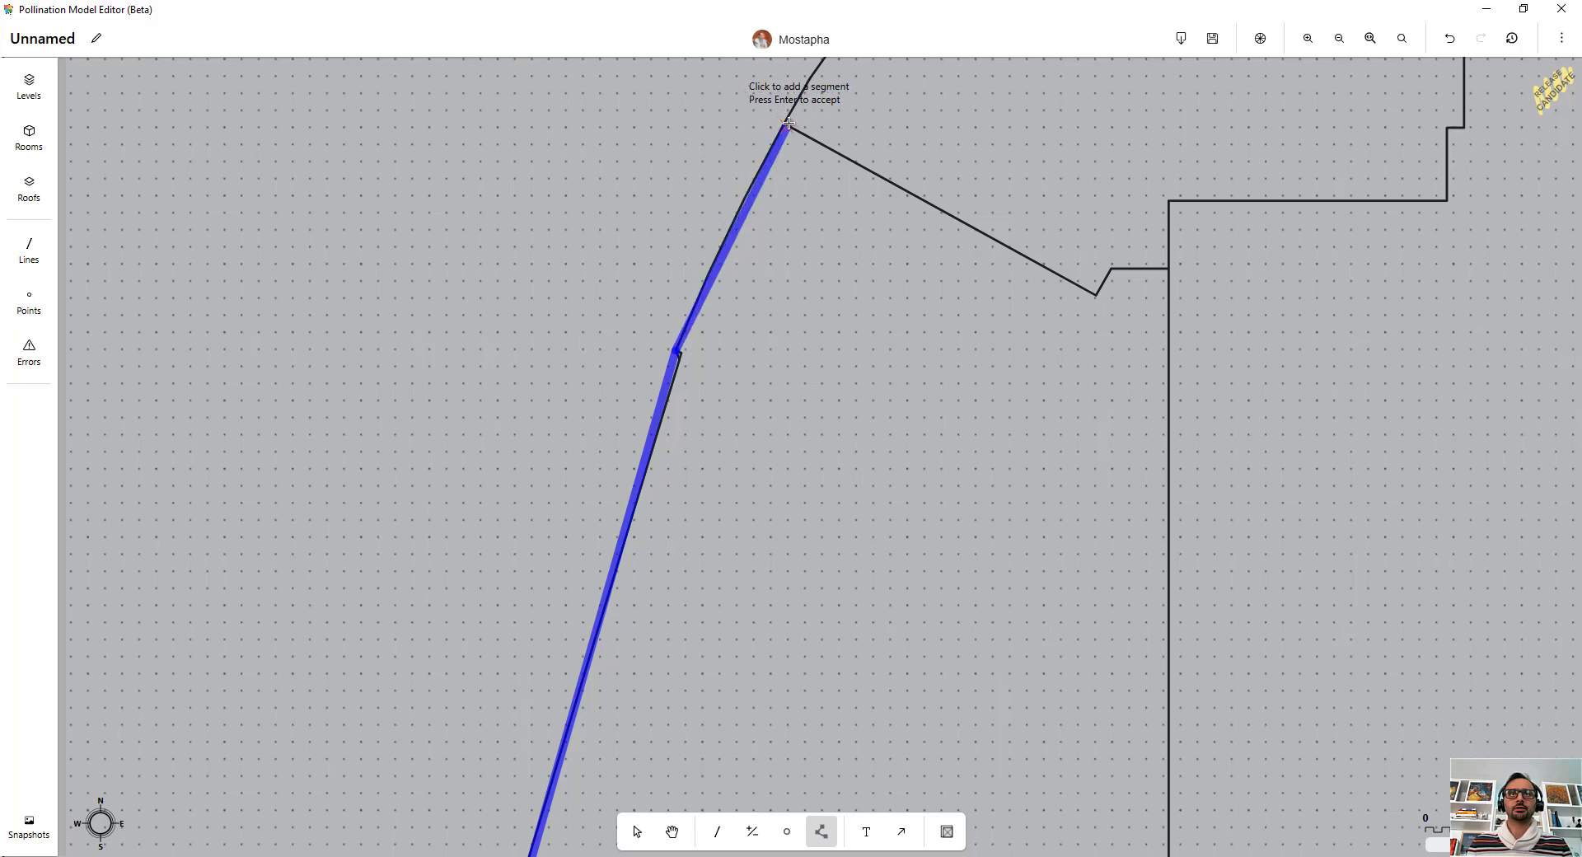
left_click(782, 121)
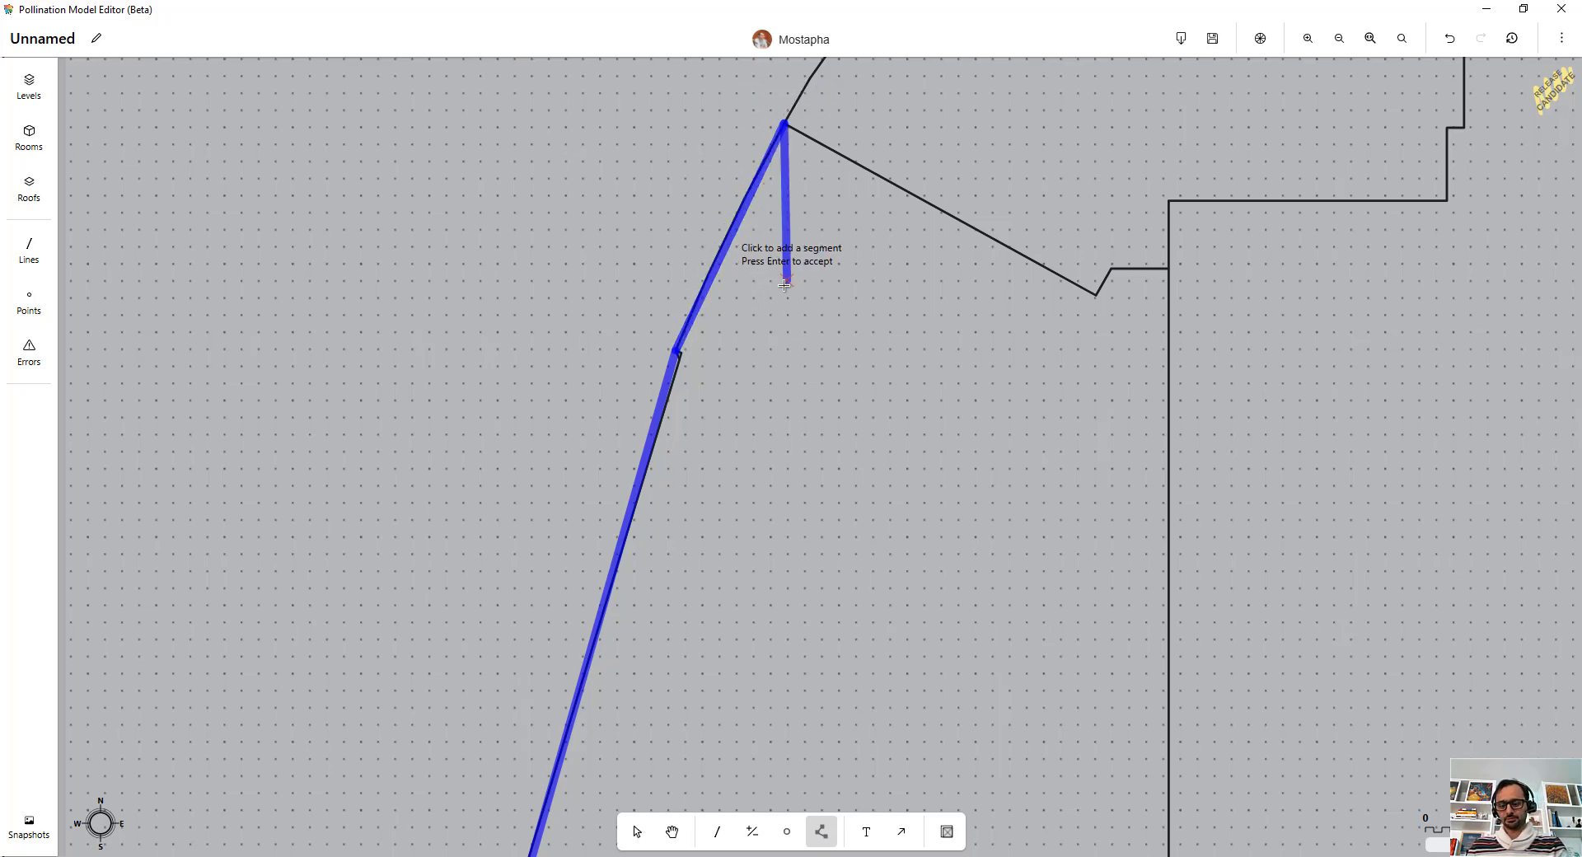
key("Return")
Step: Select the facade rooms together with the guide line and align them to it with a 2 ft distance and Snap Vertices on
scroll(741, 257, "down", 3)
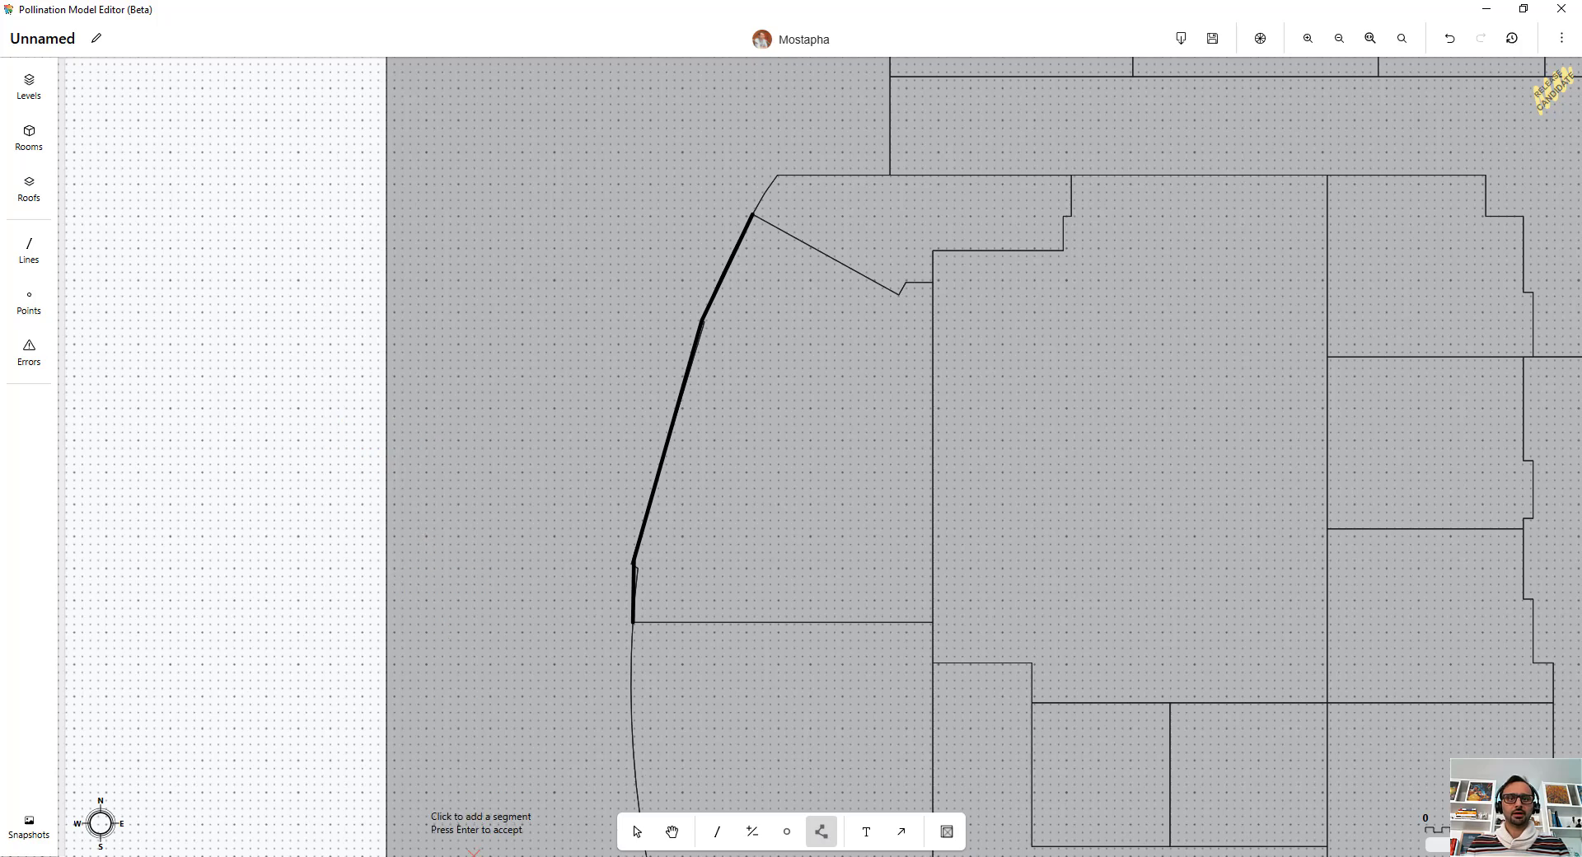
left_click(635, 832)
scroll(692, 514, "down", 5)
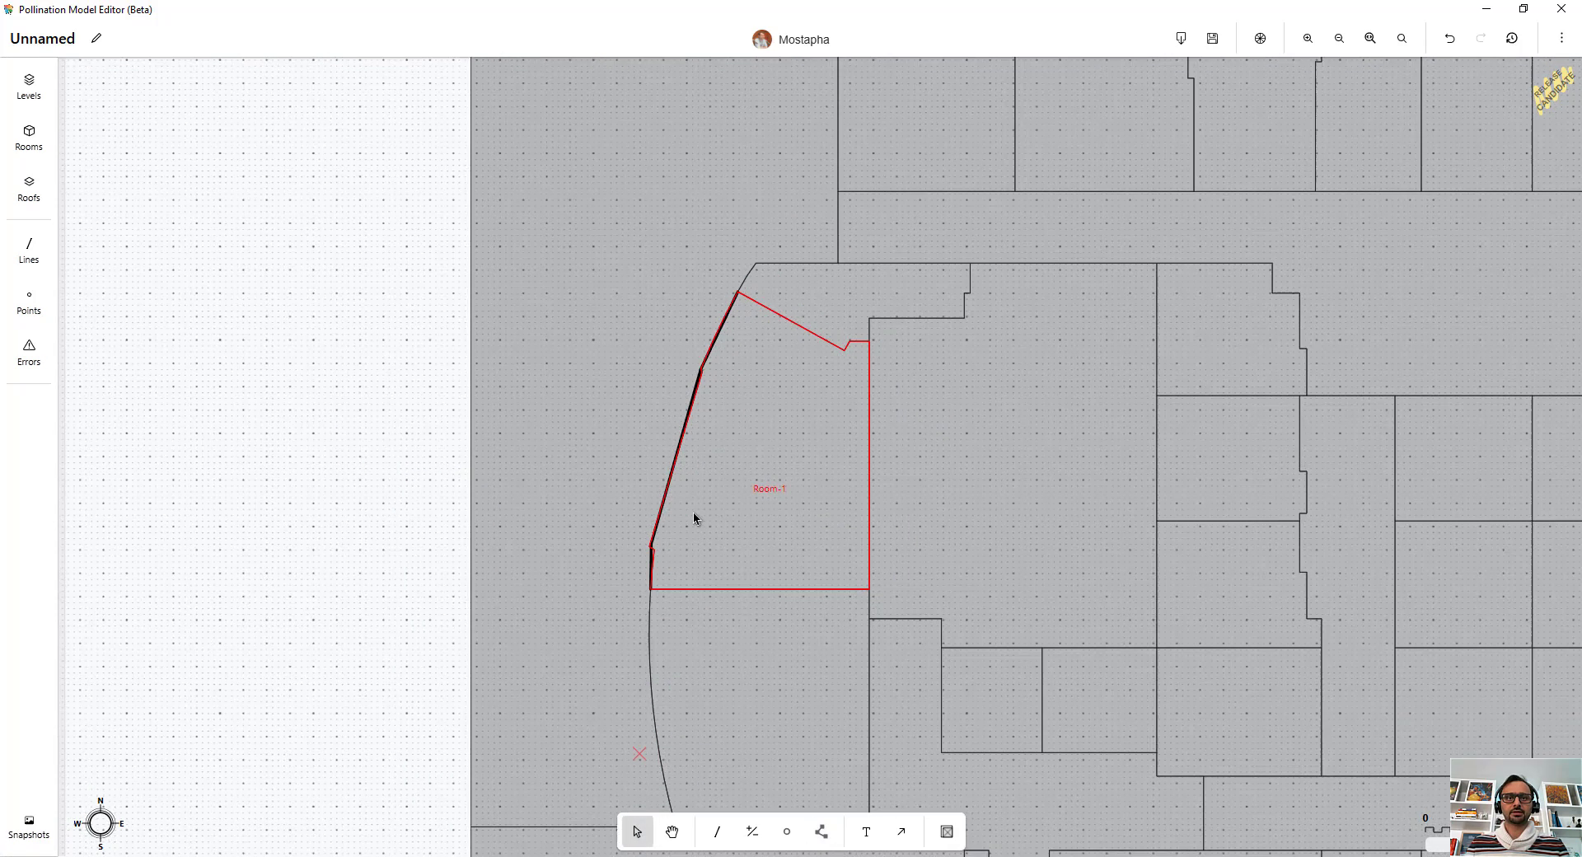
left_click_drag(685, 377, 627, 593)
left_click(517, 168)
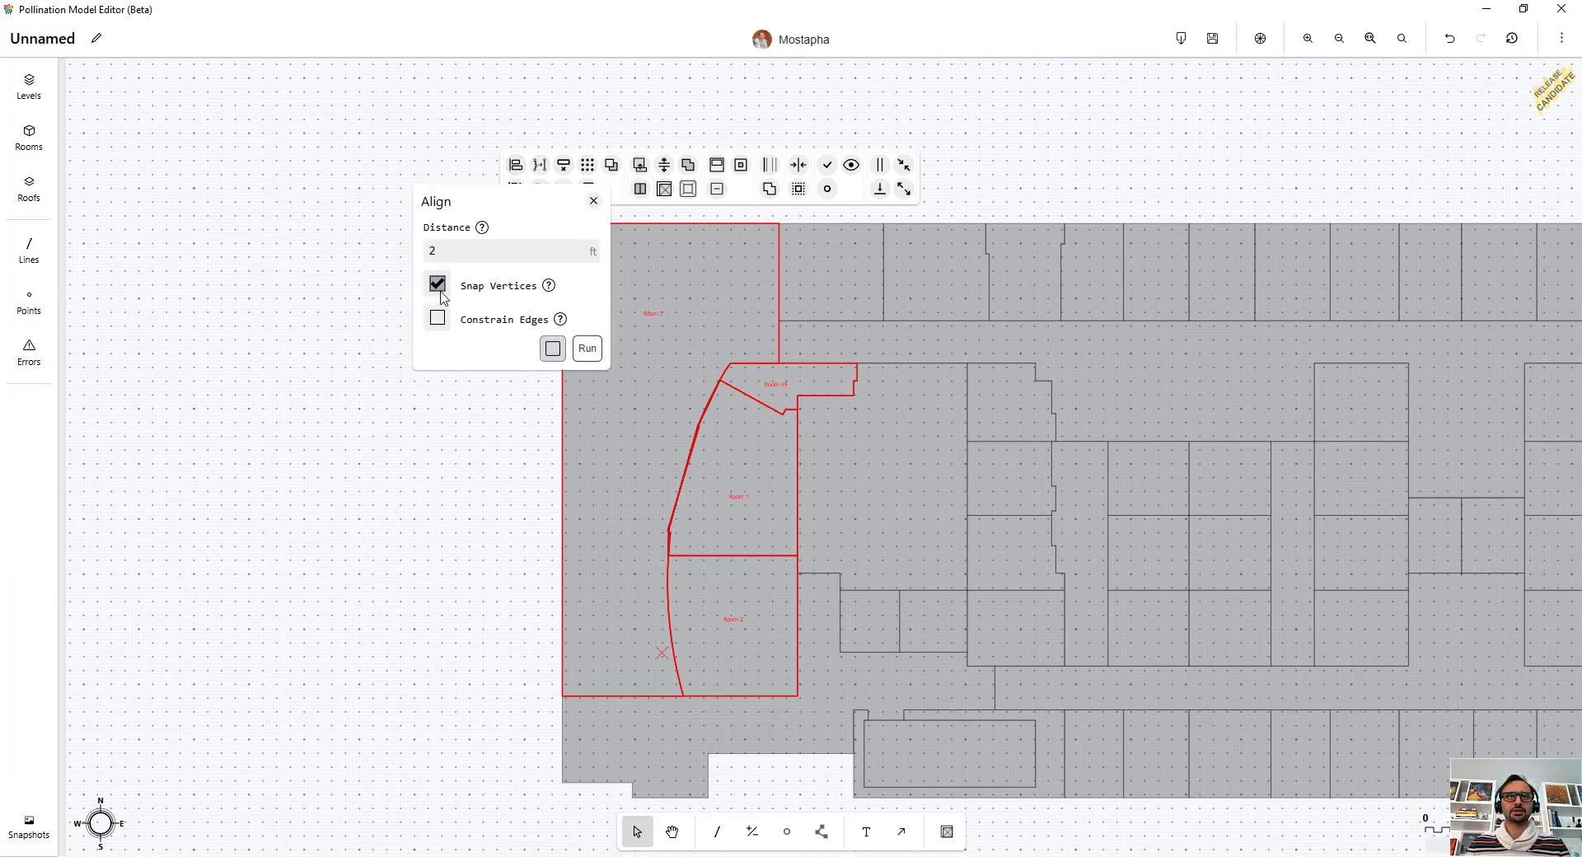
left_click(581, 351)
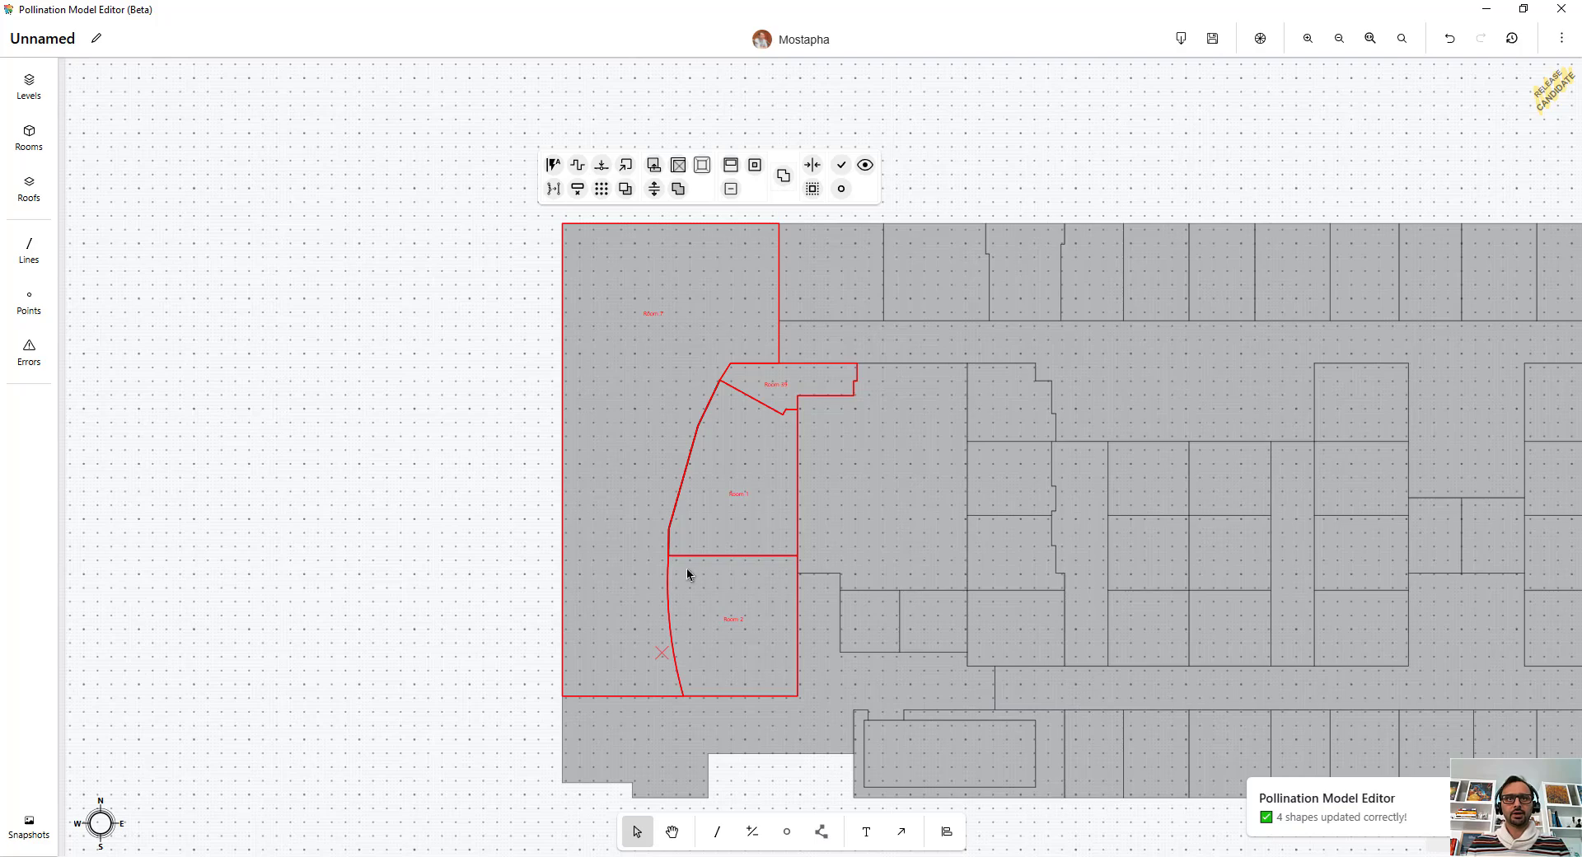
Step: Zoom in and select the guide line to check the aligned facade boundary
scroll(687, 574, "up", 5)
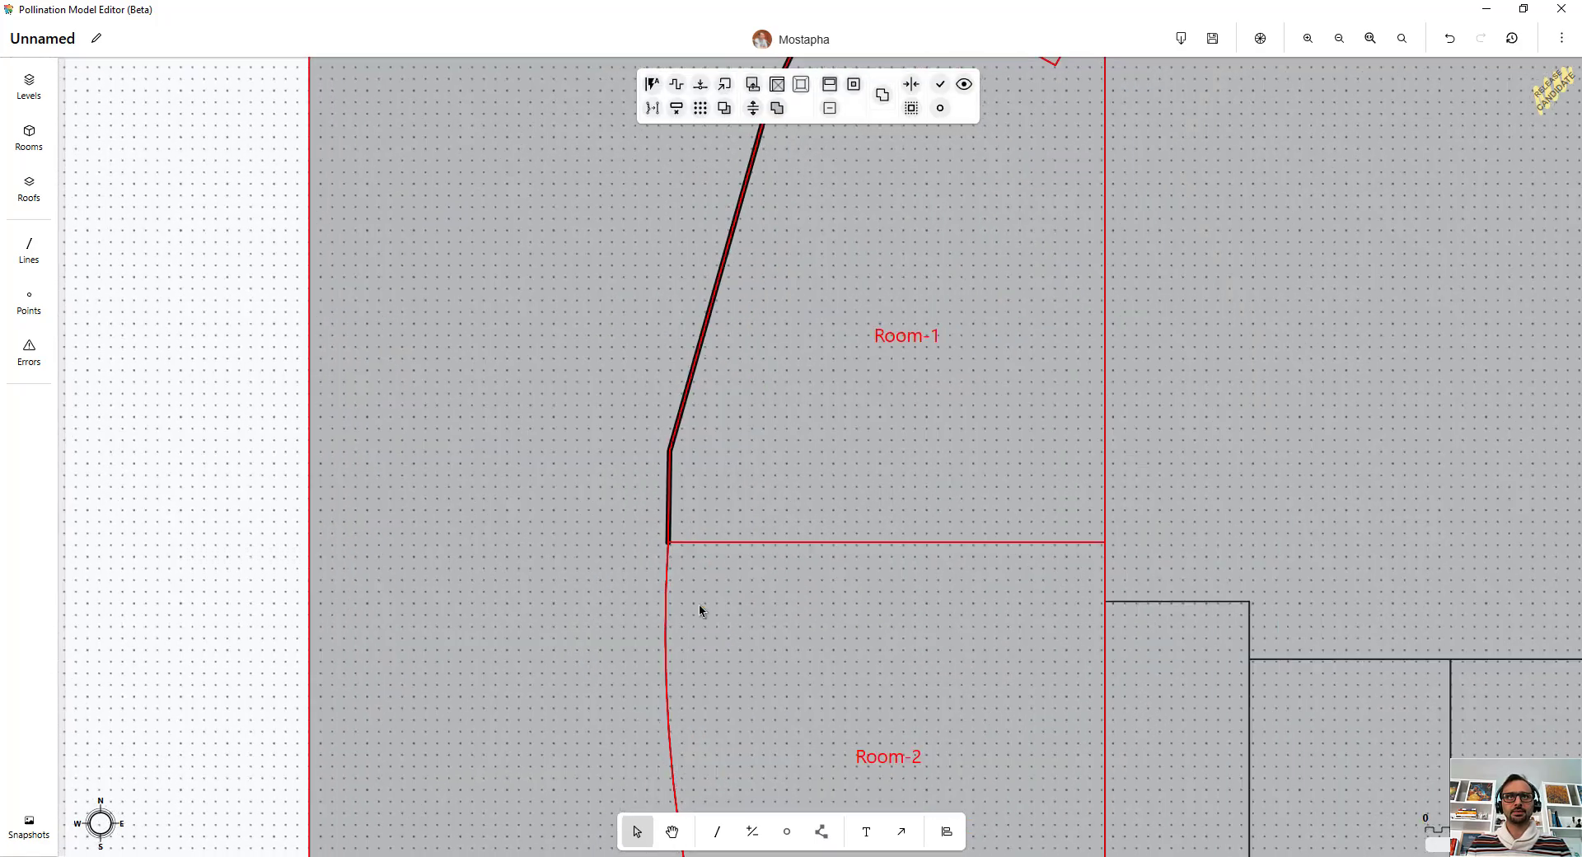
scroll(748, 338, "down", 5)
scroll(748, 324, "up", 4)
double_click(748, 325)
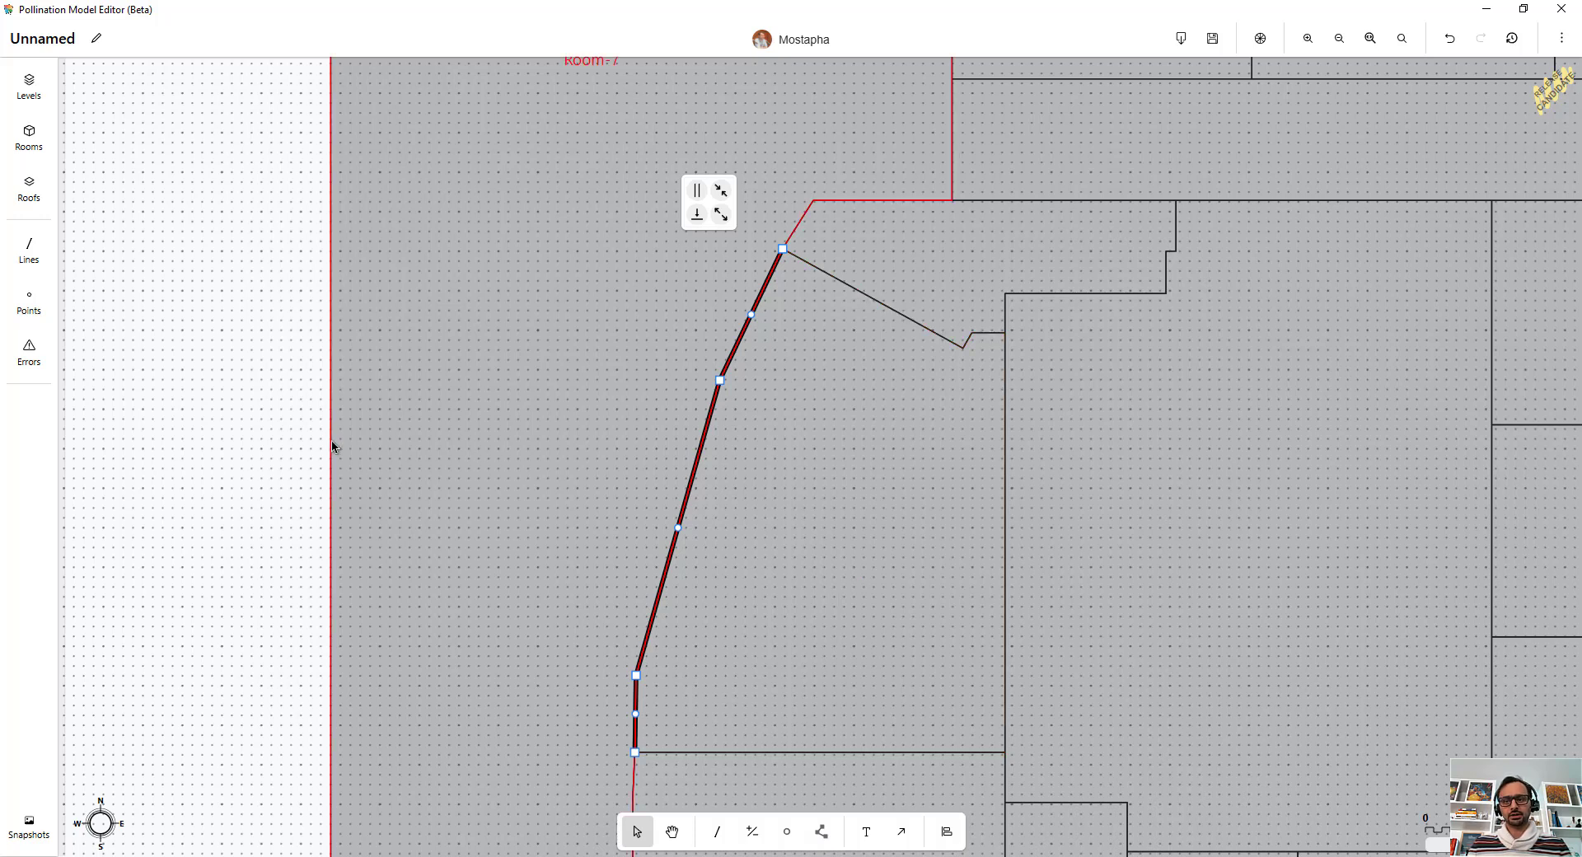
left_click(374, 439)
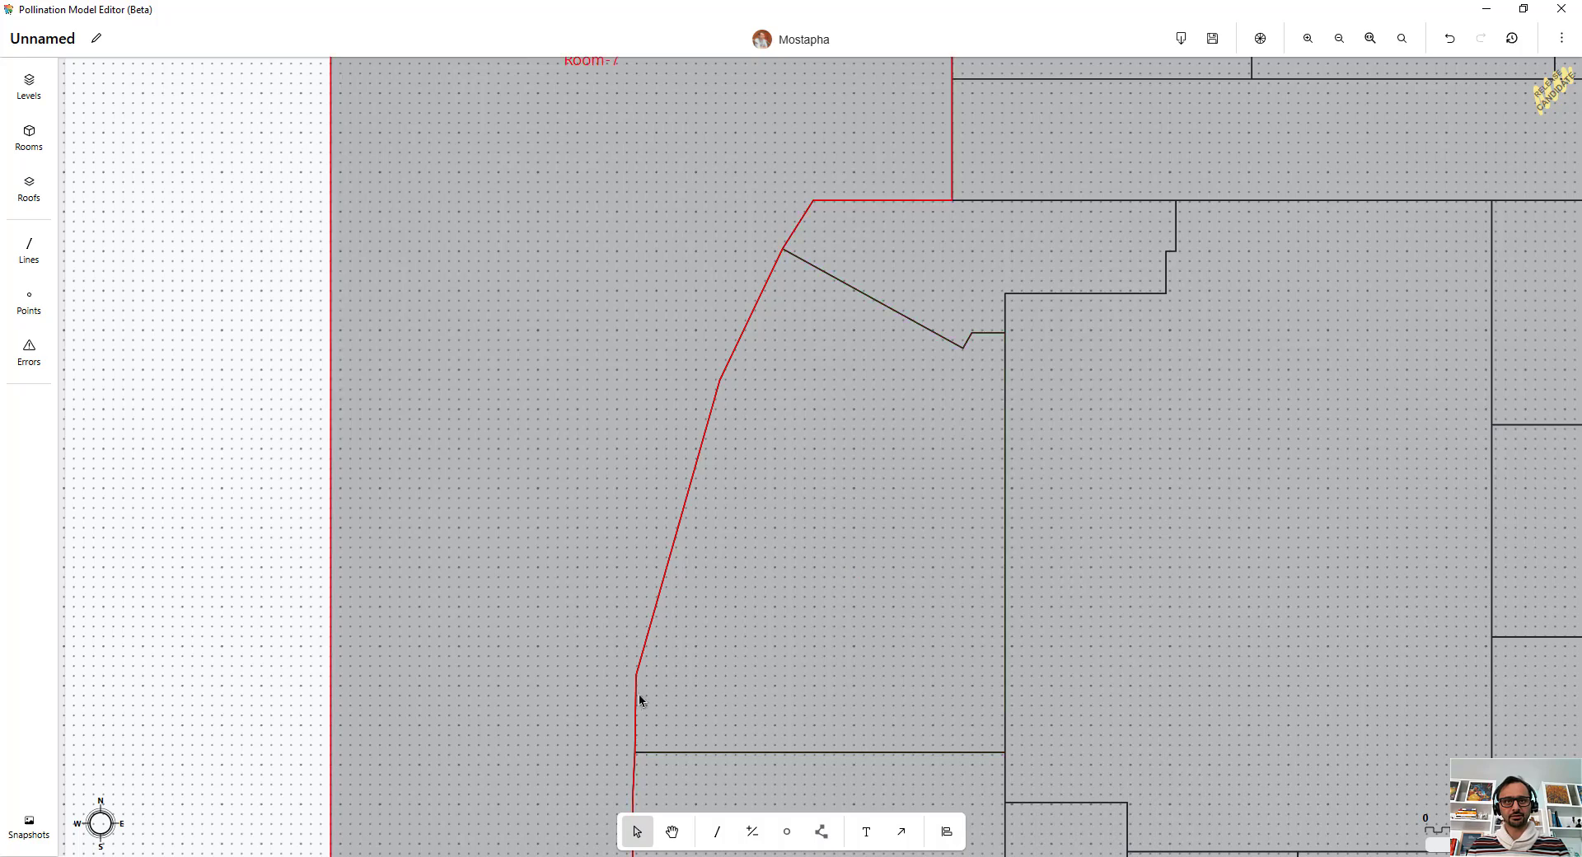
Step: Select all rooms and solve adjacency between them without ceiling adjacencies
scroll(706, 265, "down", 8)
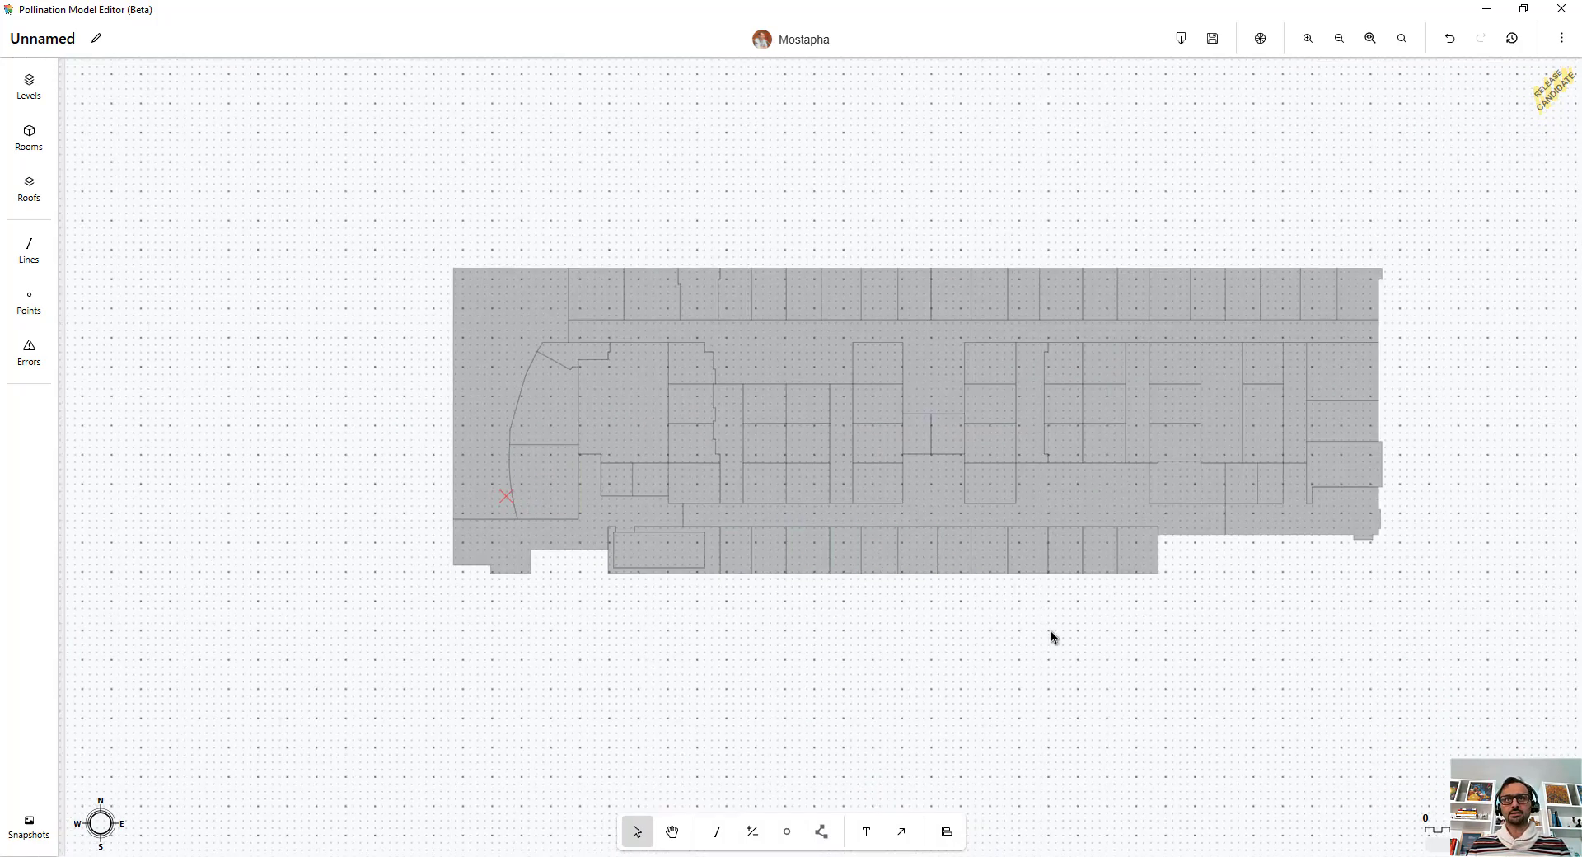
key("ctrl+a")
left_click(1020, 210)
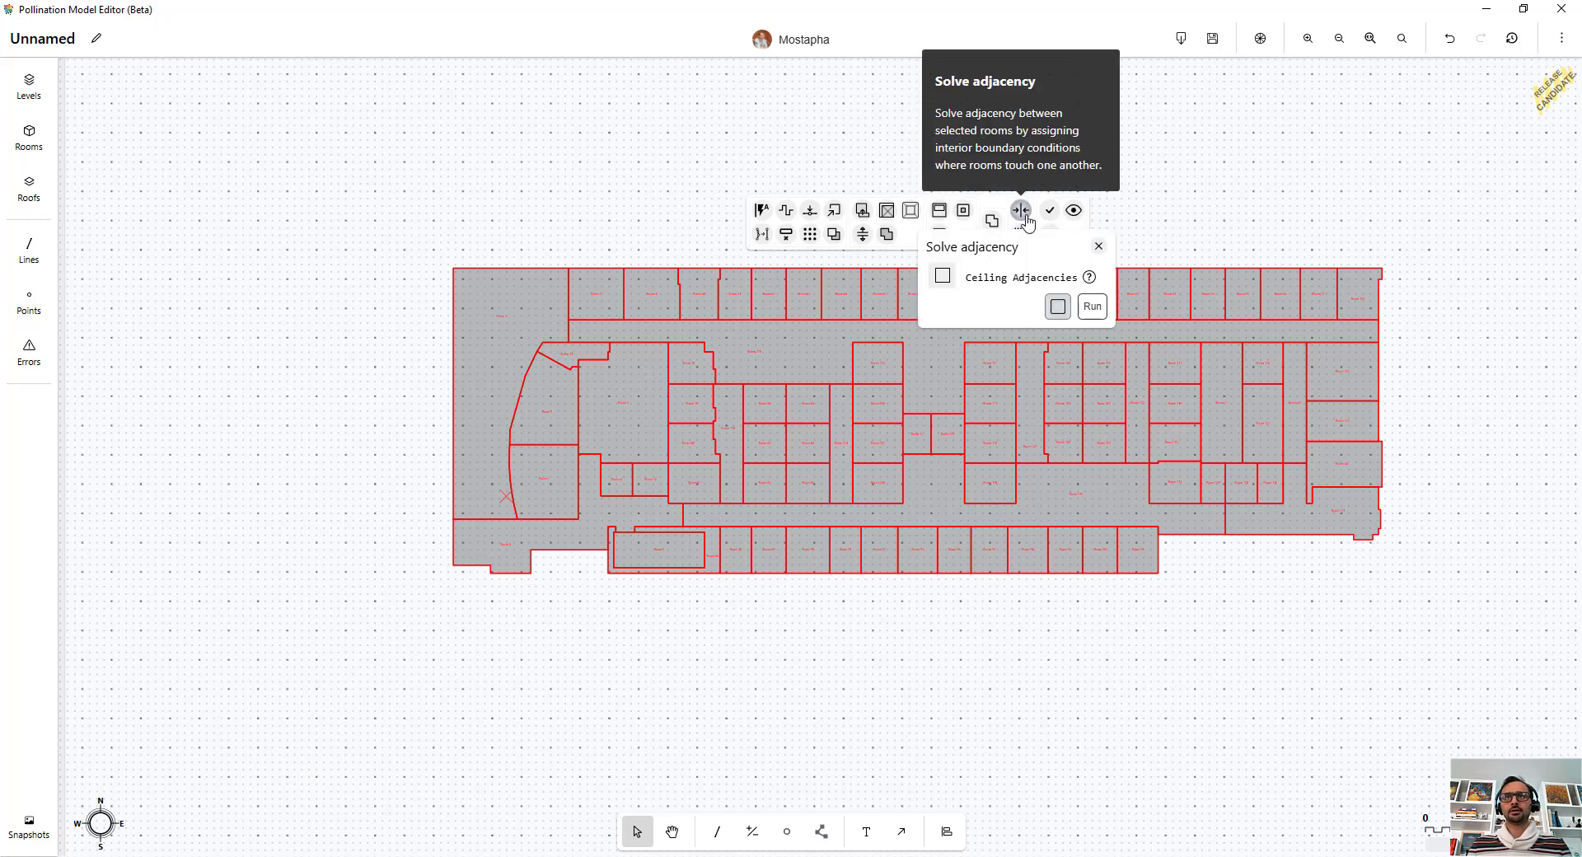
left_click(1092, 307)
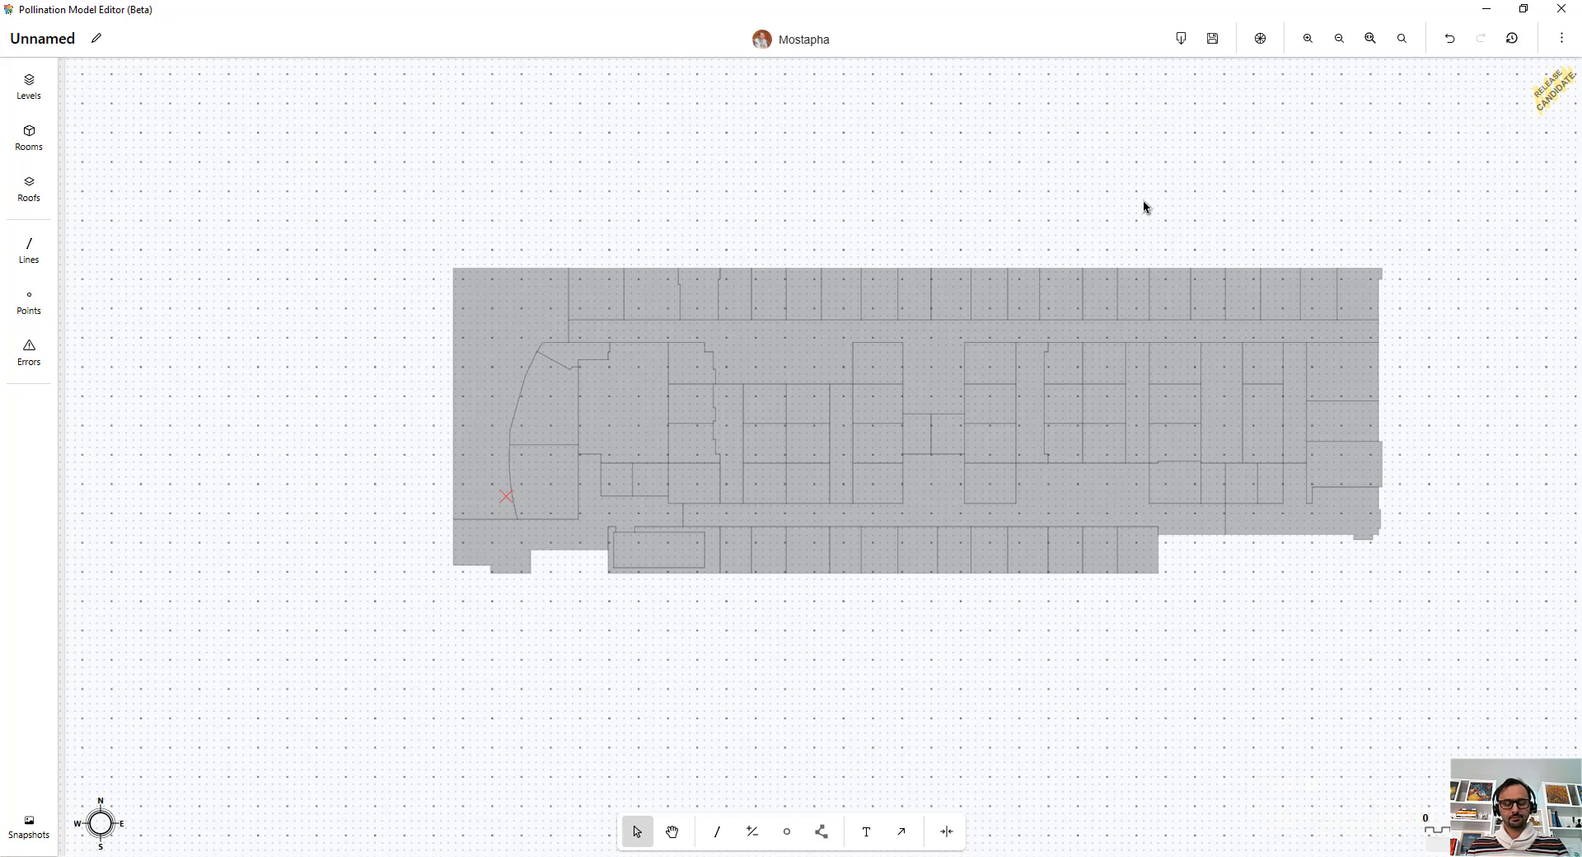
Step: Select all rooms again and validate the model to locate rooms with errors
middle_click_drag(1013, 219, 813, 243)
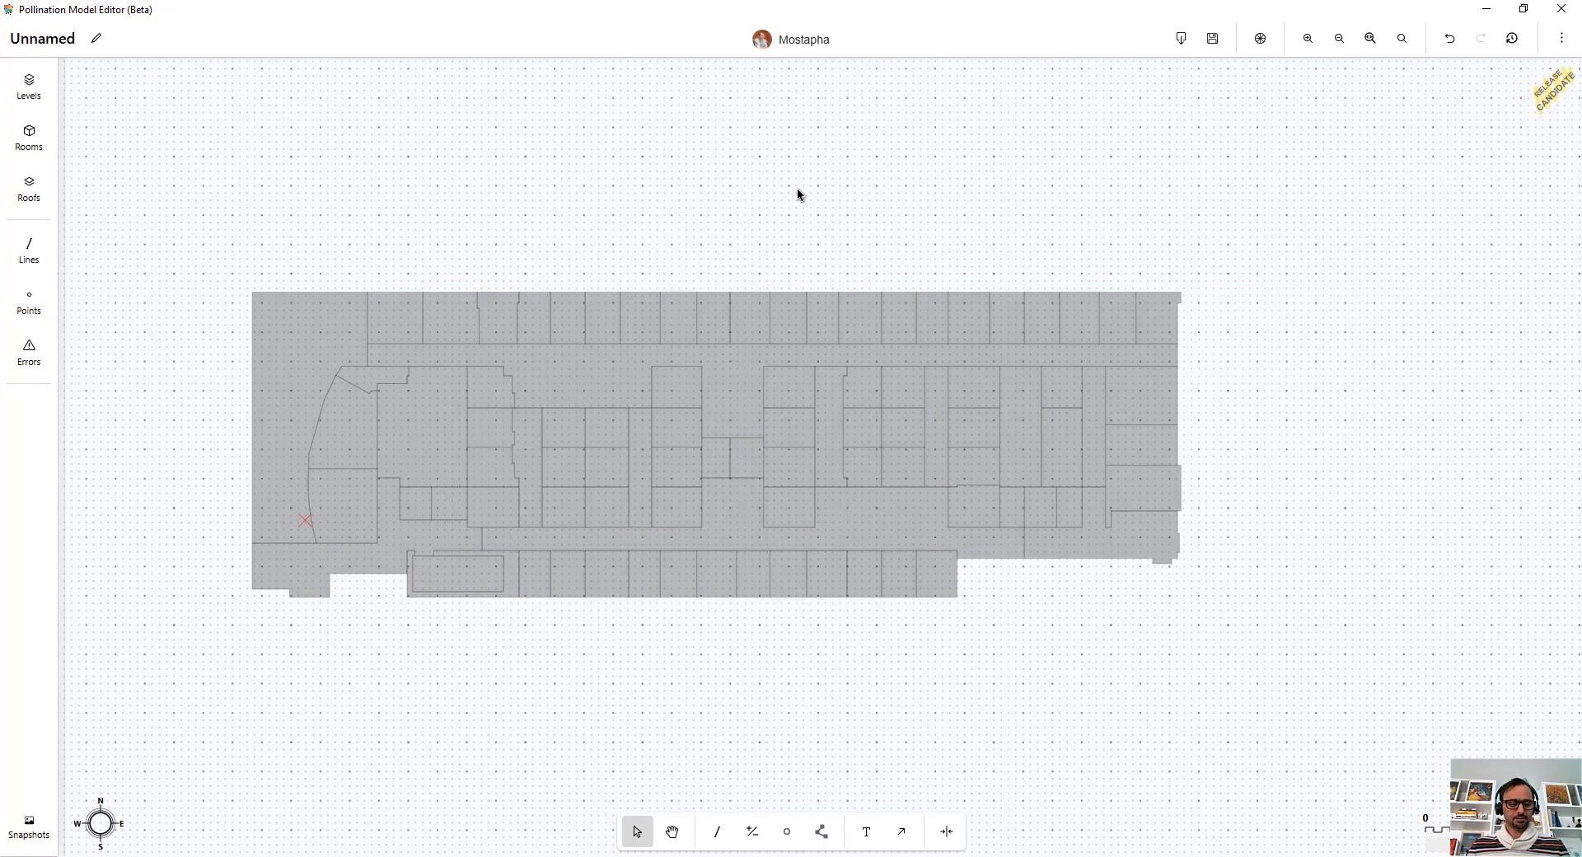
key("ctrl+a")
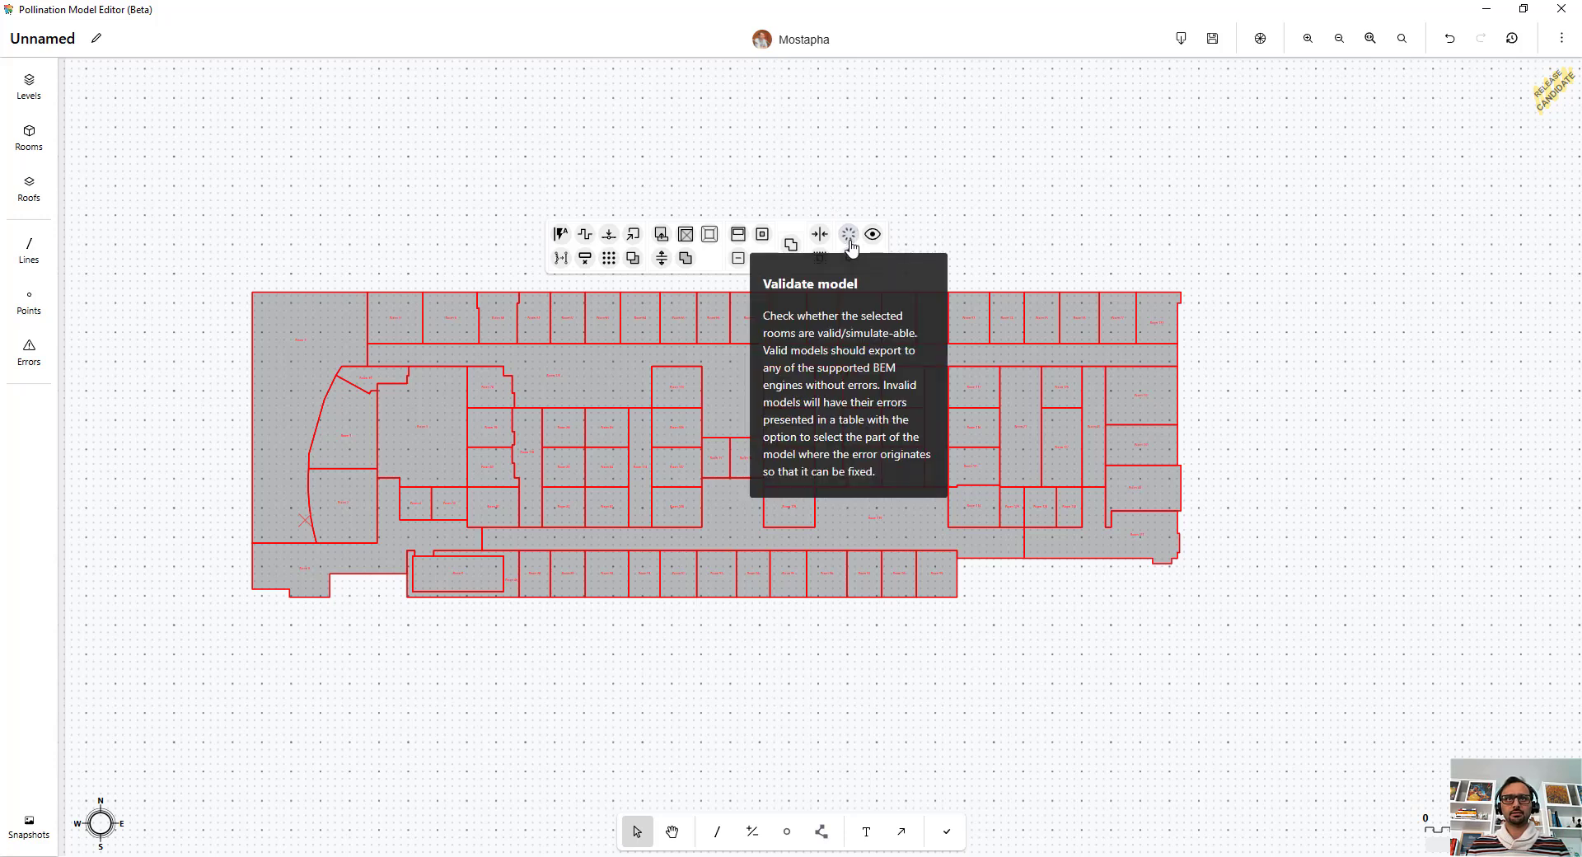
left_click(848, 235)
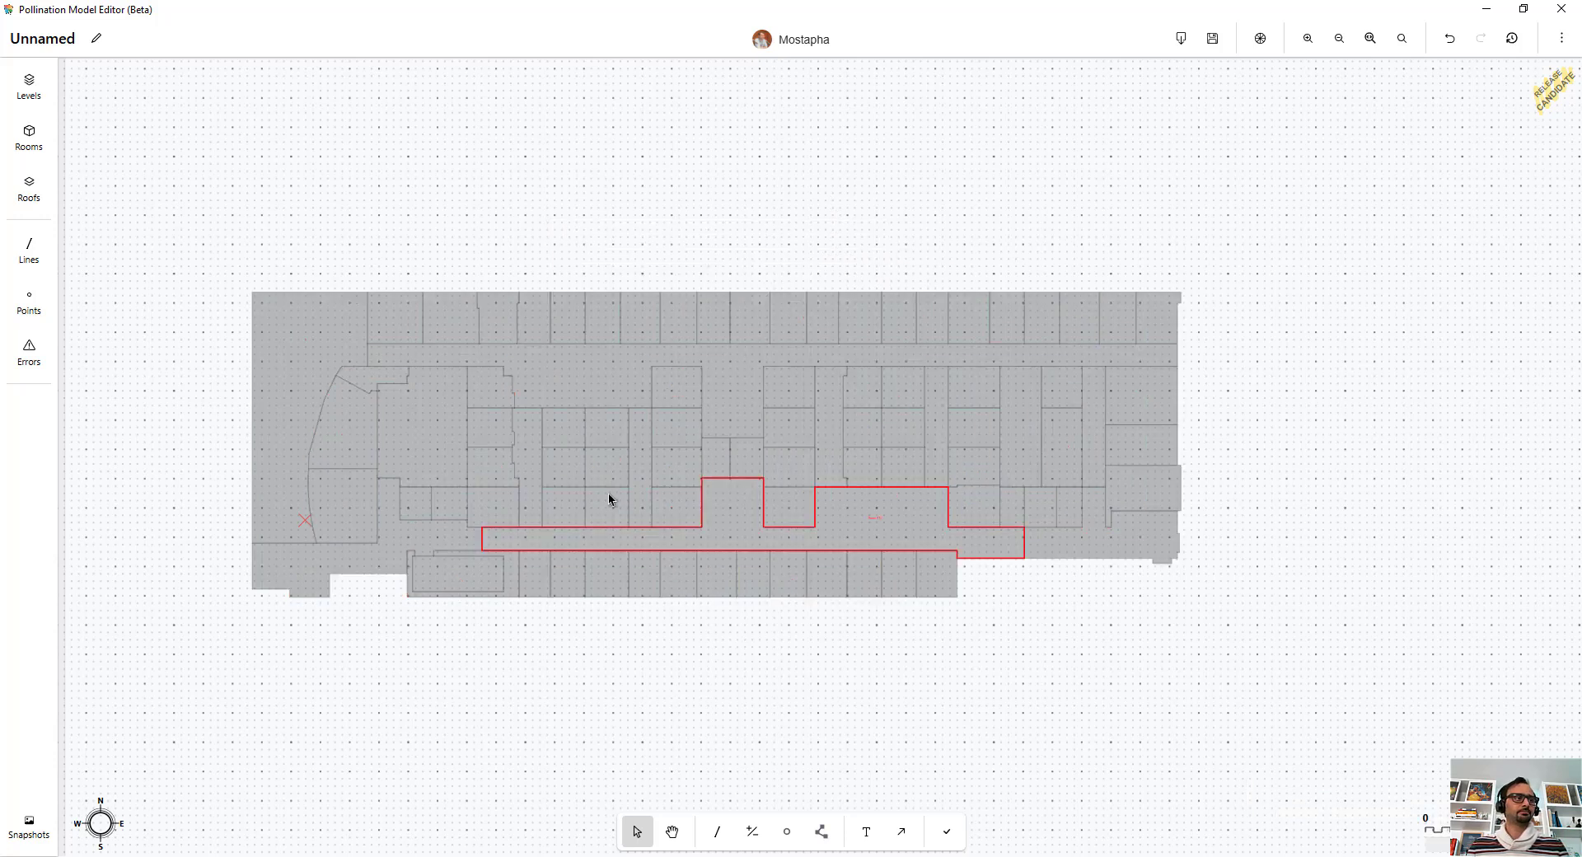
middle_click_drag(695, 526, 784, 523)
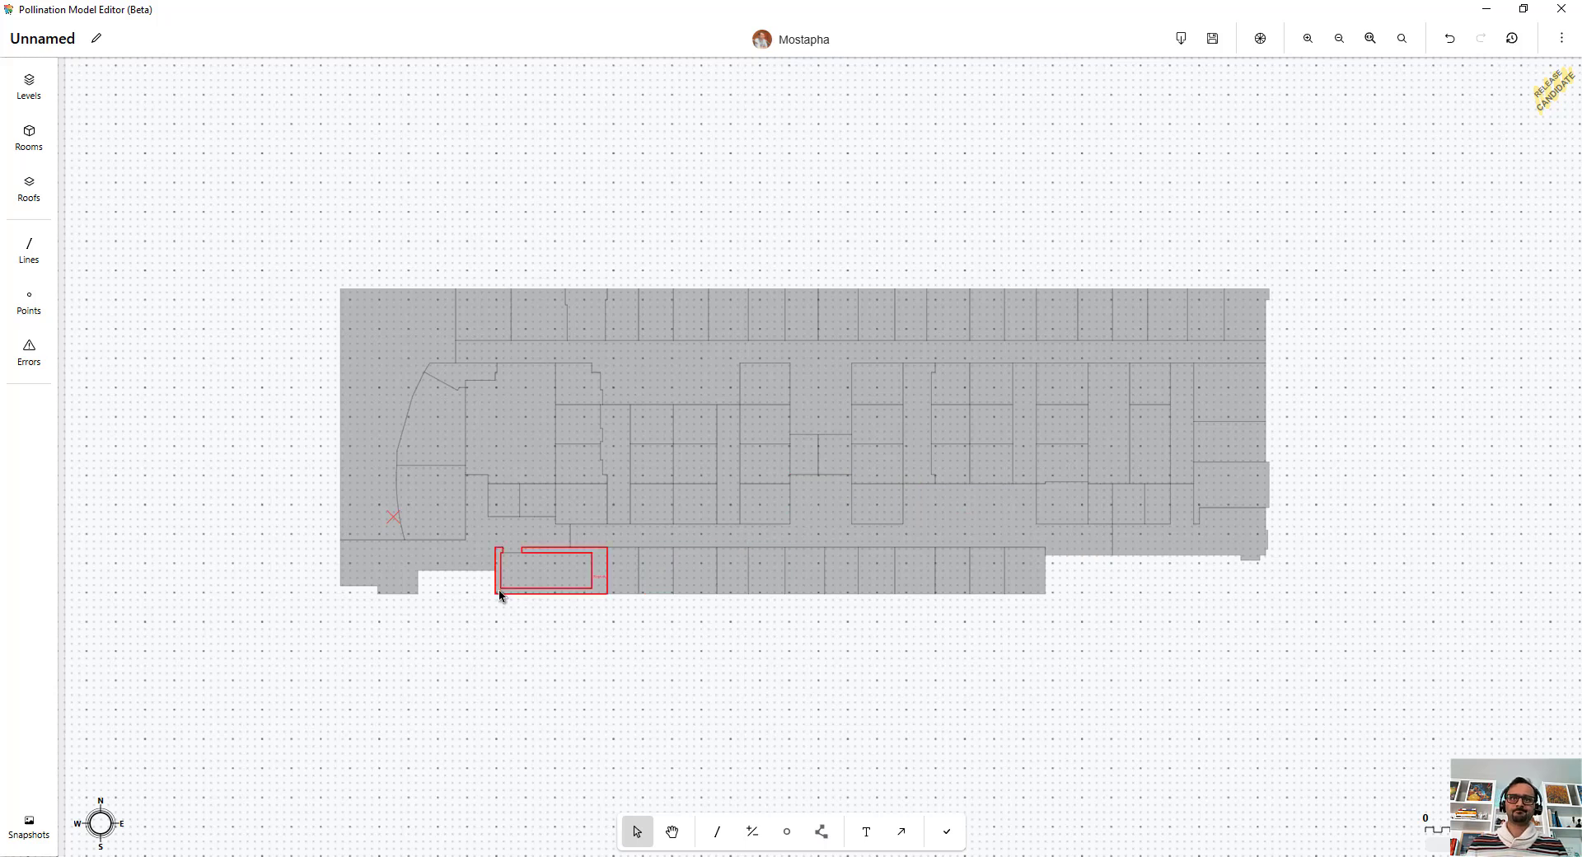